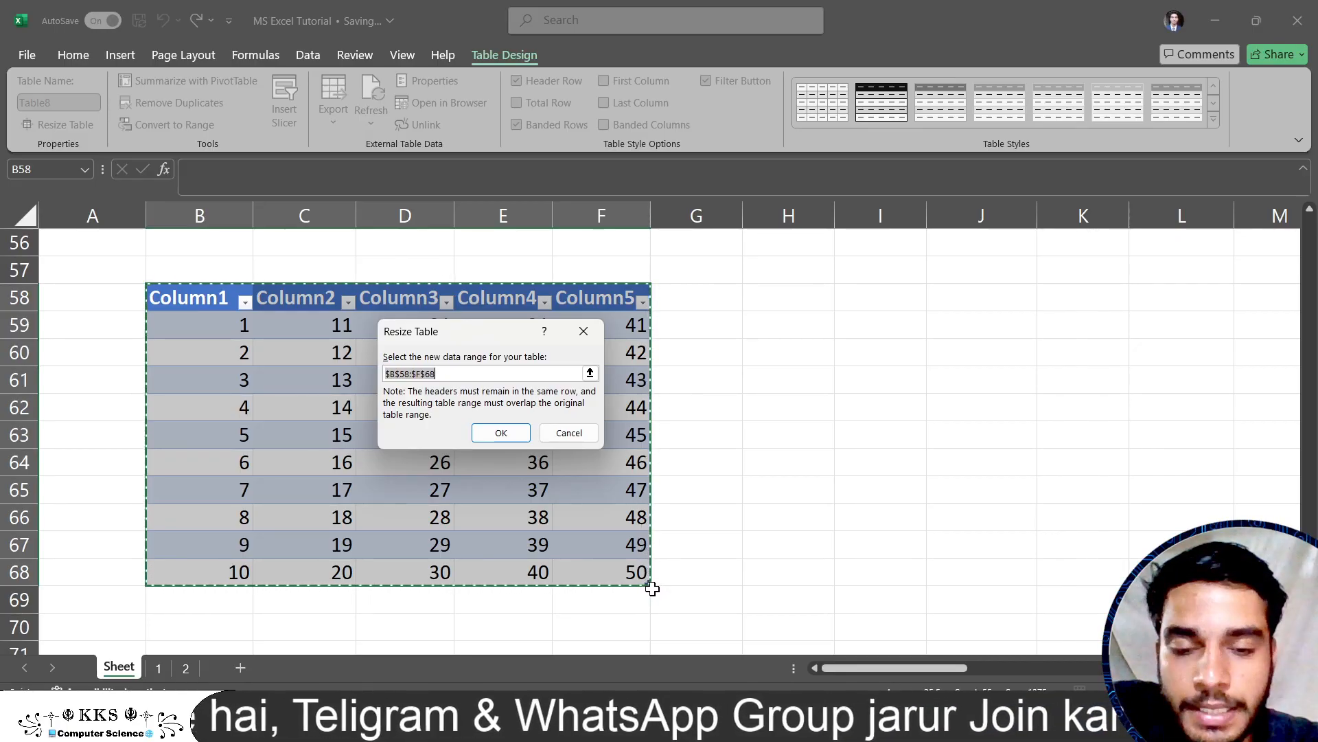
Try to resize the table to the range G58:J68
left_click_drag(647, 577, 707, 602)
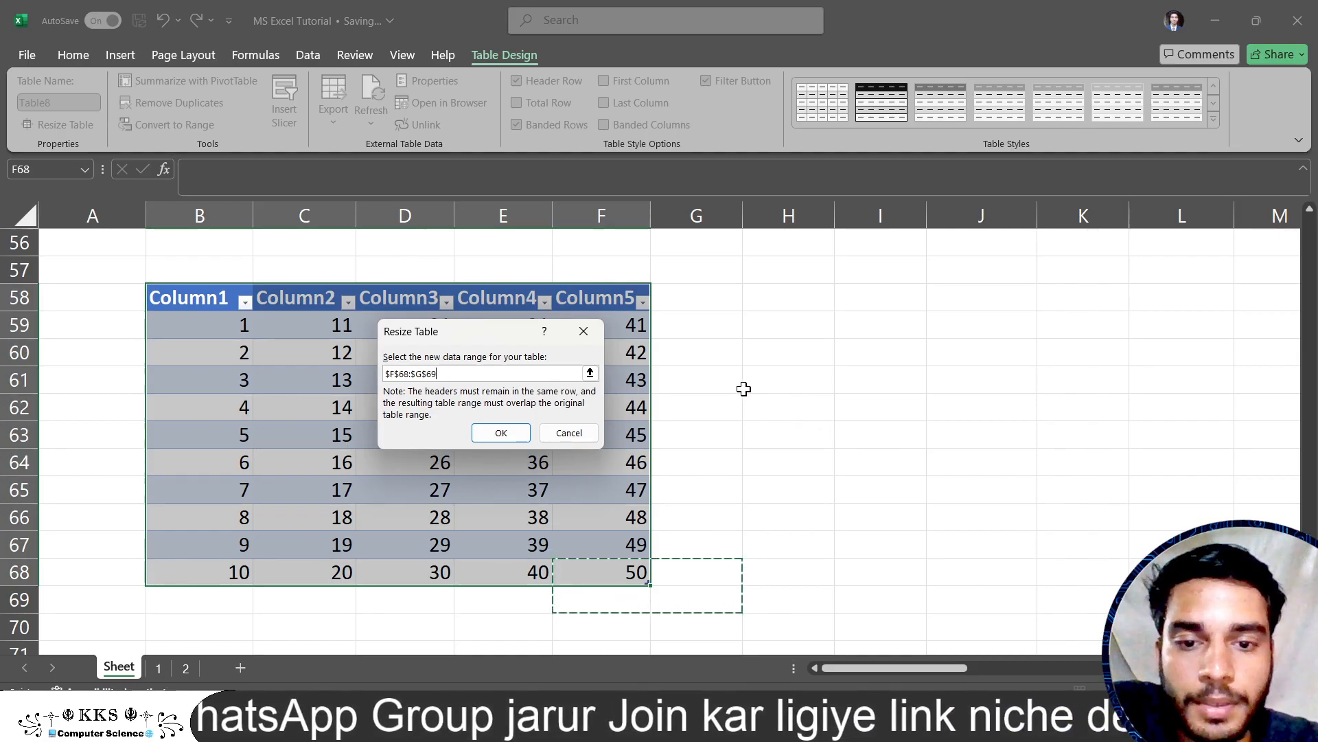
left_click_drag(672, 304, 965, 565)
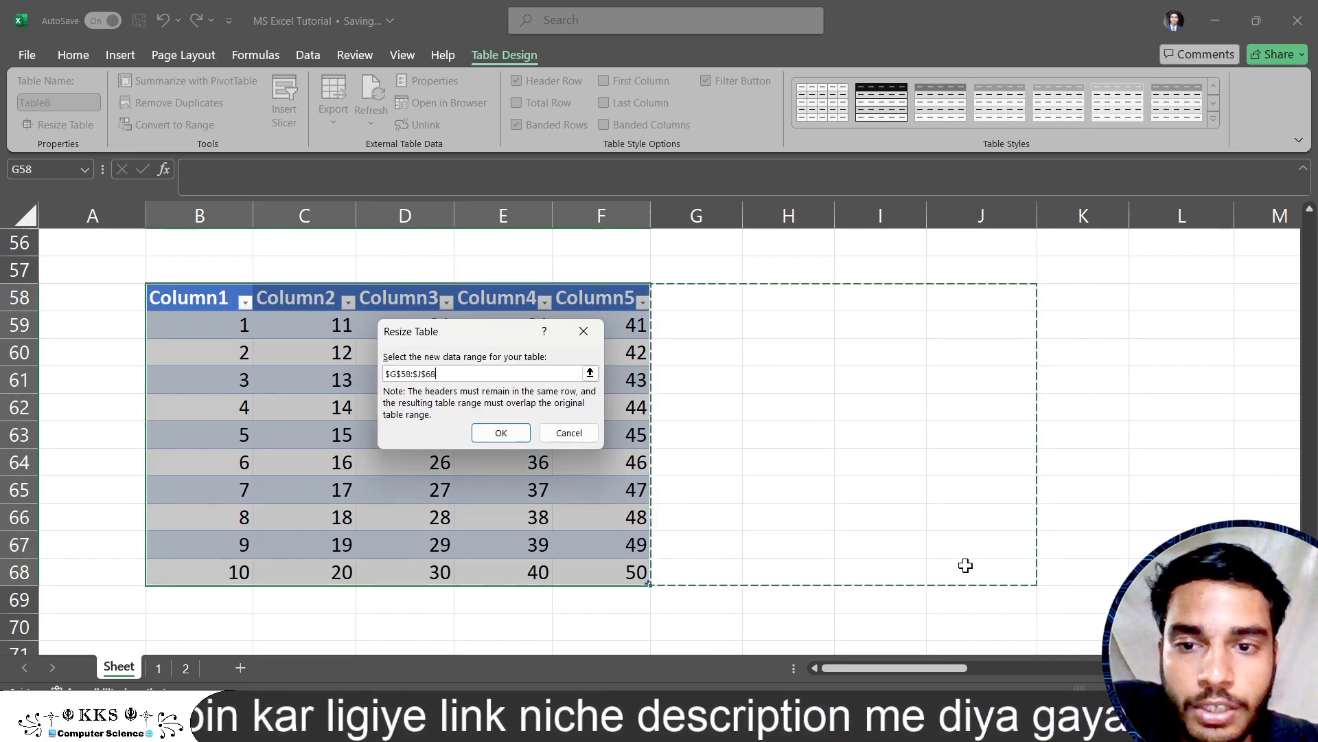
left_click(492, 432)
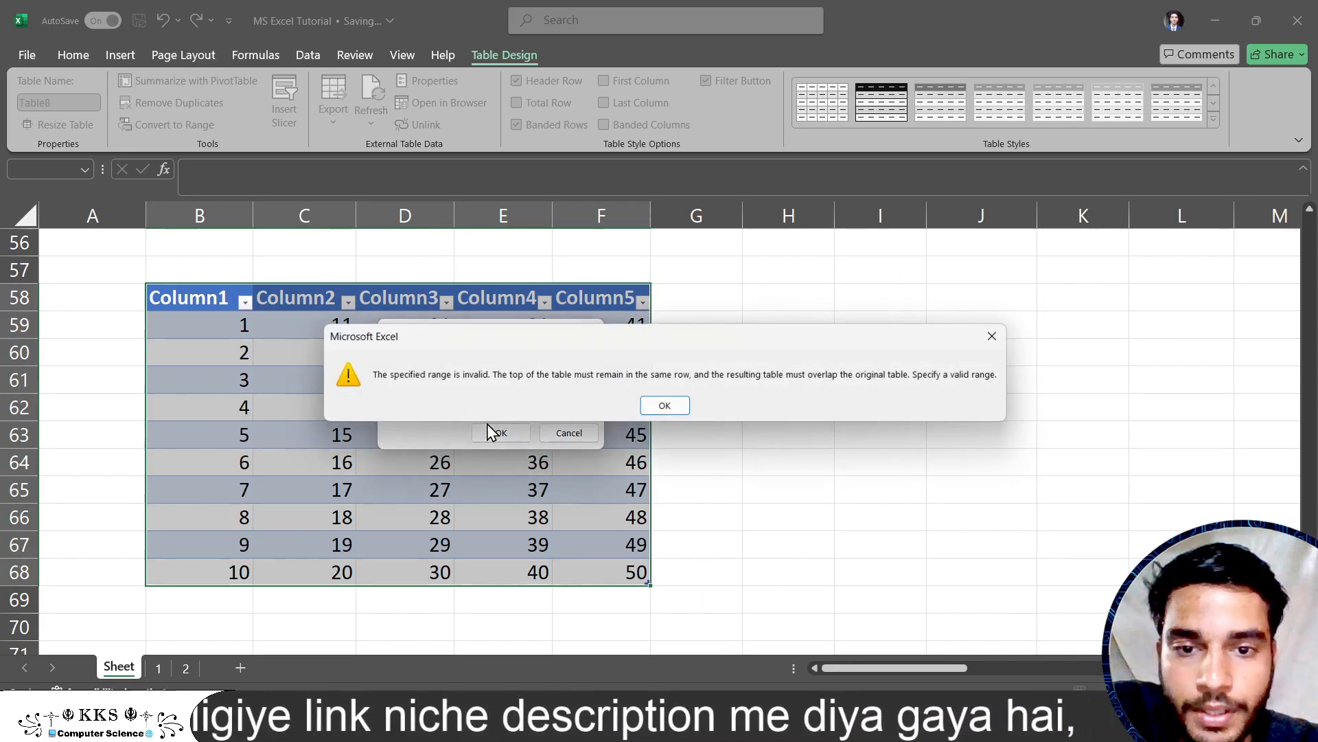
left_click(999, 339)
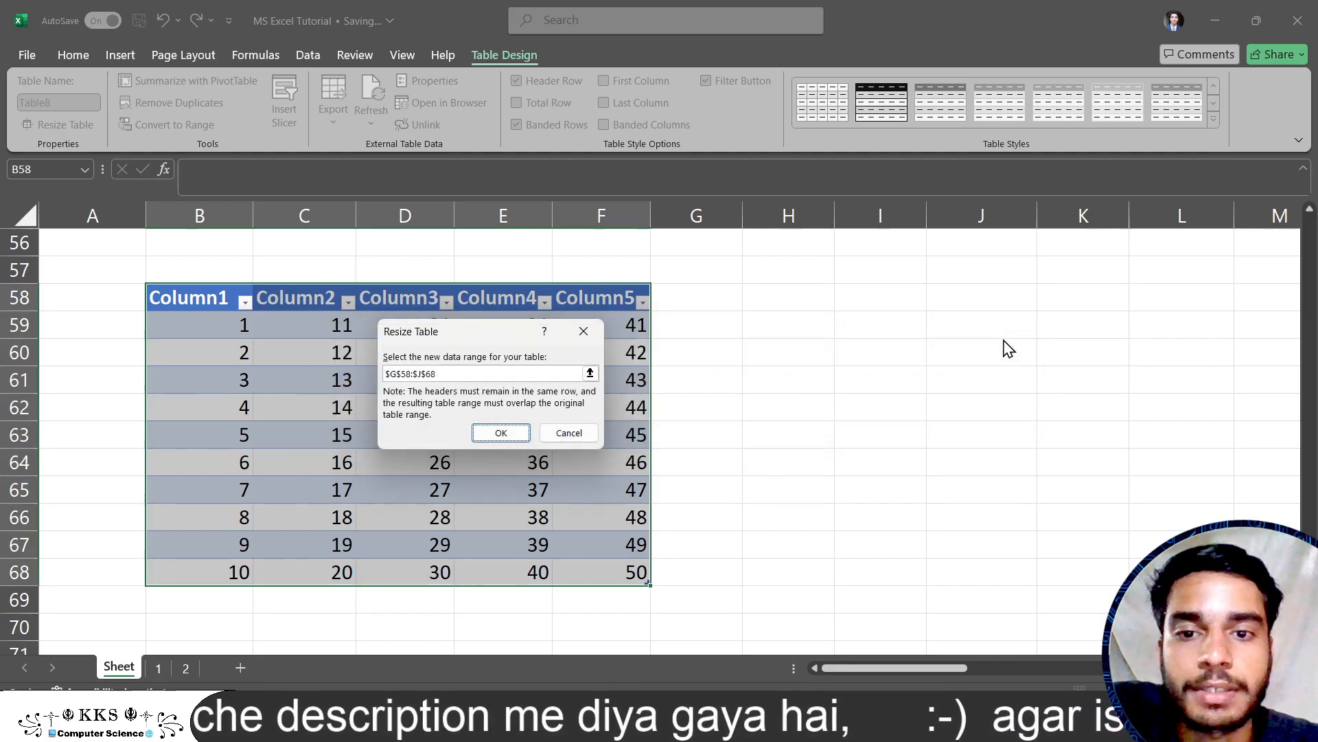
left_click(584, 331)
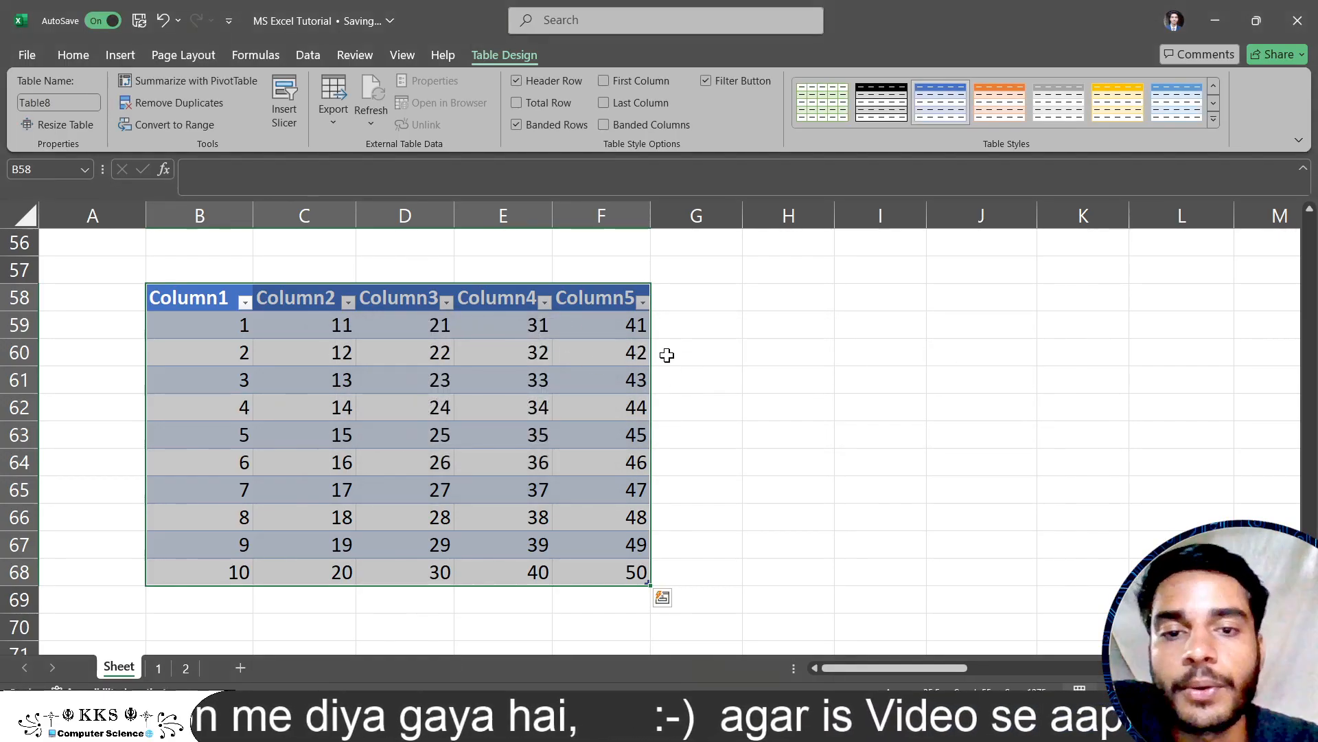
Enter 51 in G59 to extend the table by one column, and fill the blank cell G60 down to G68
left_click(689, 323)
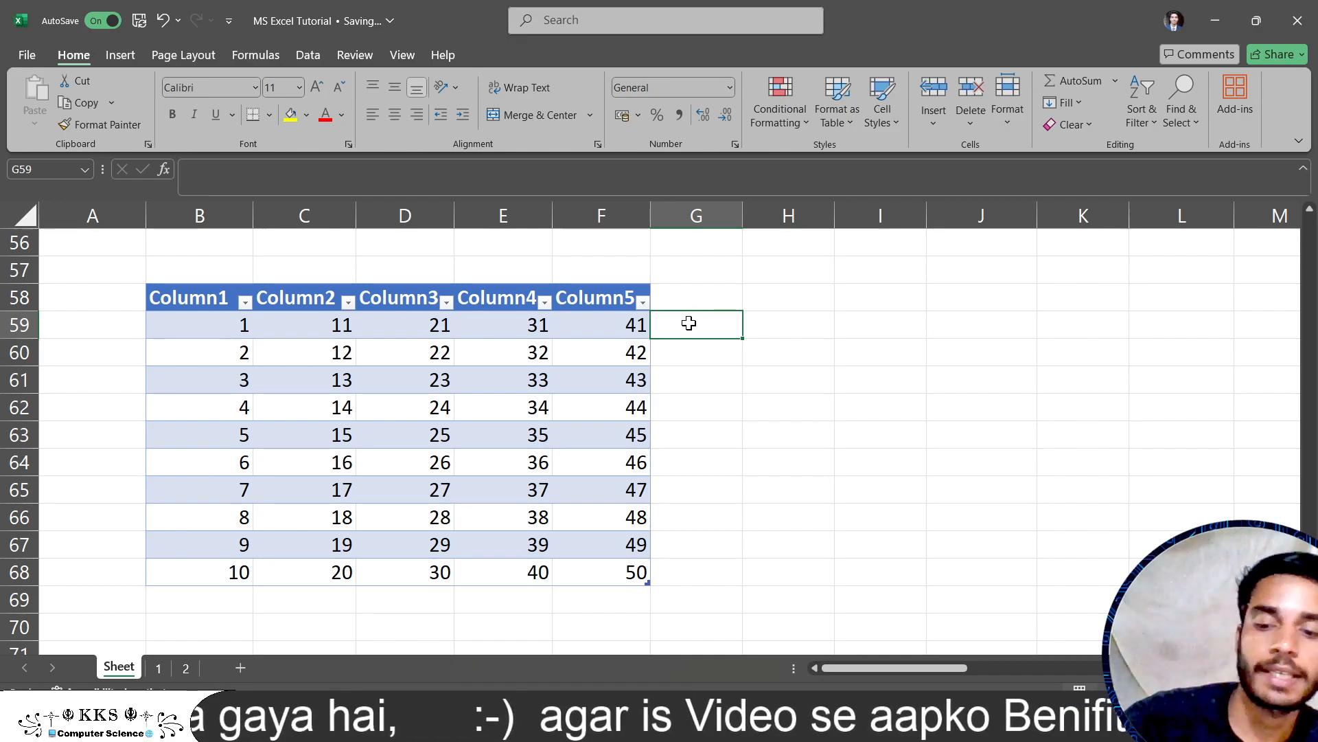
type("51")
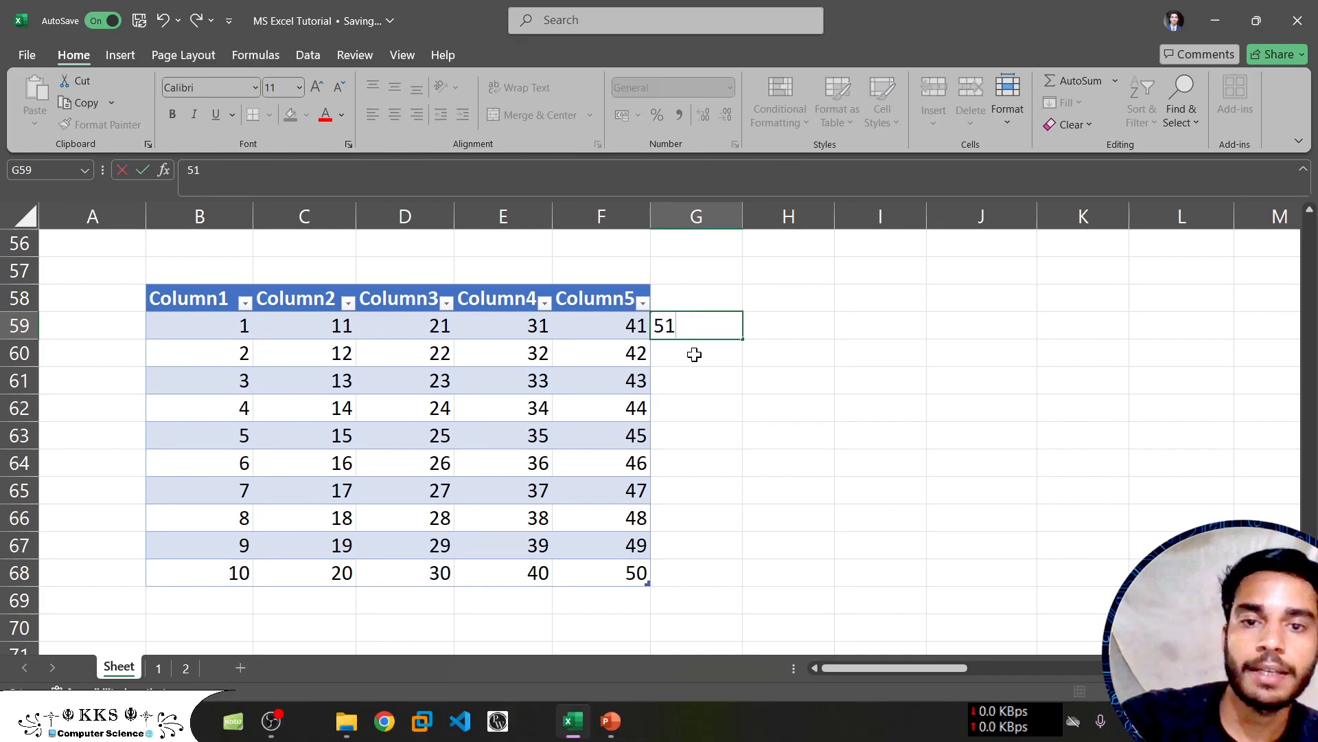
key("Return")
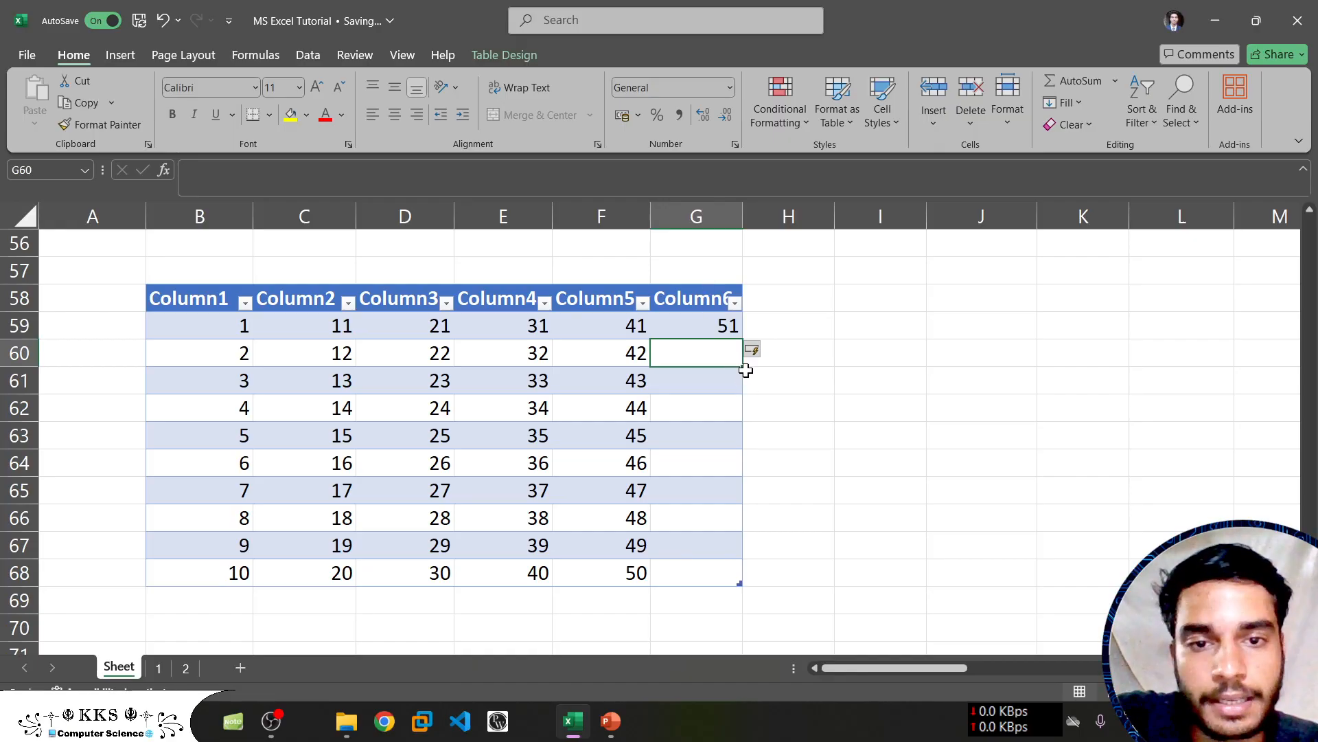
left_click_drag(743, 368, 746, 587)
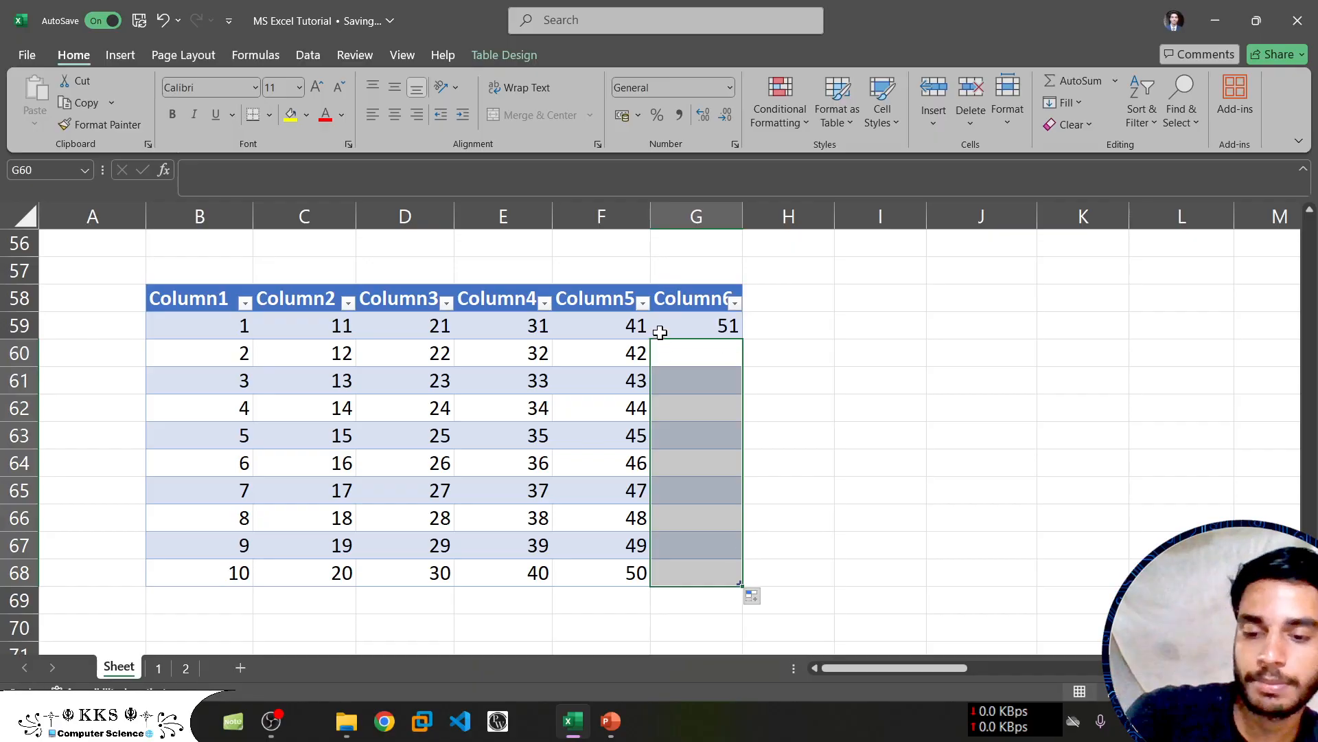
Undo the fill, the table's expansion and the entry in G59
key("ctrl+z")
key("ctrl+z")
key("ctrl+z")
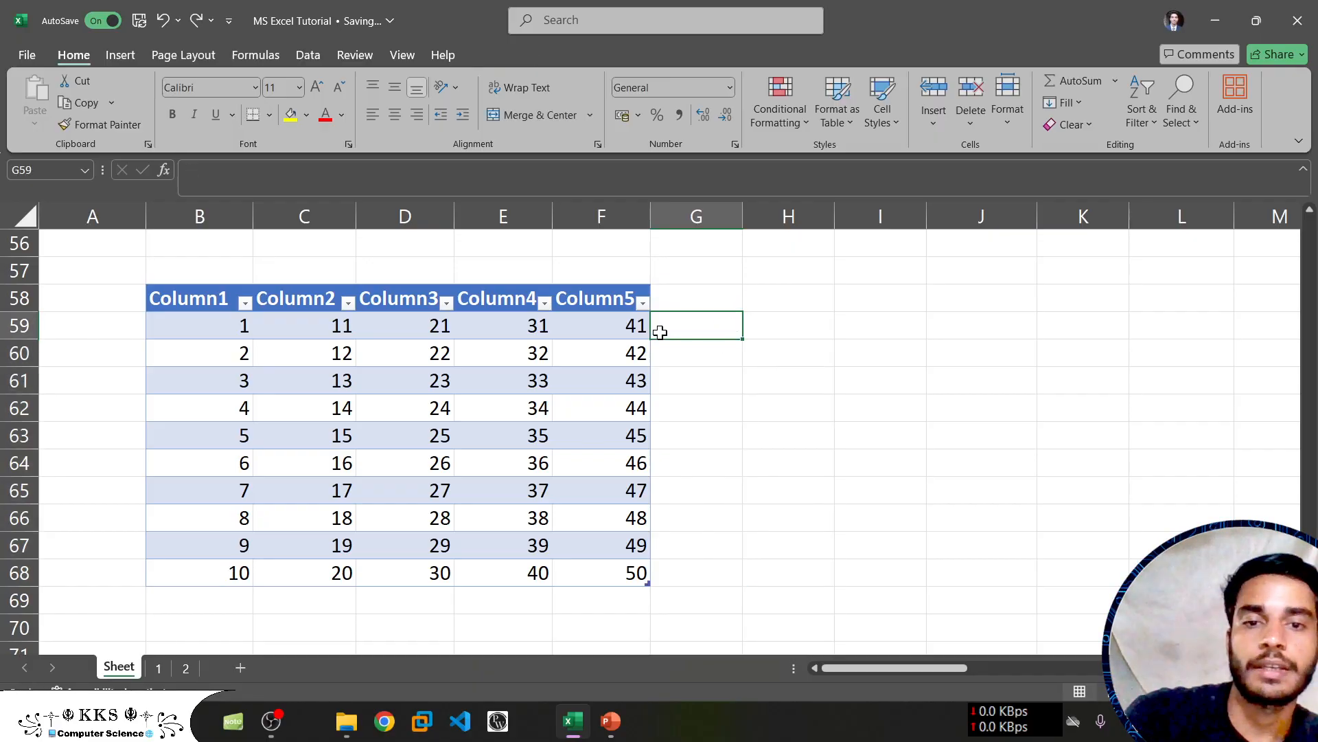
Enter 51 in G58, beside the header row, to add a table column with that header
left_click(677, 302)
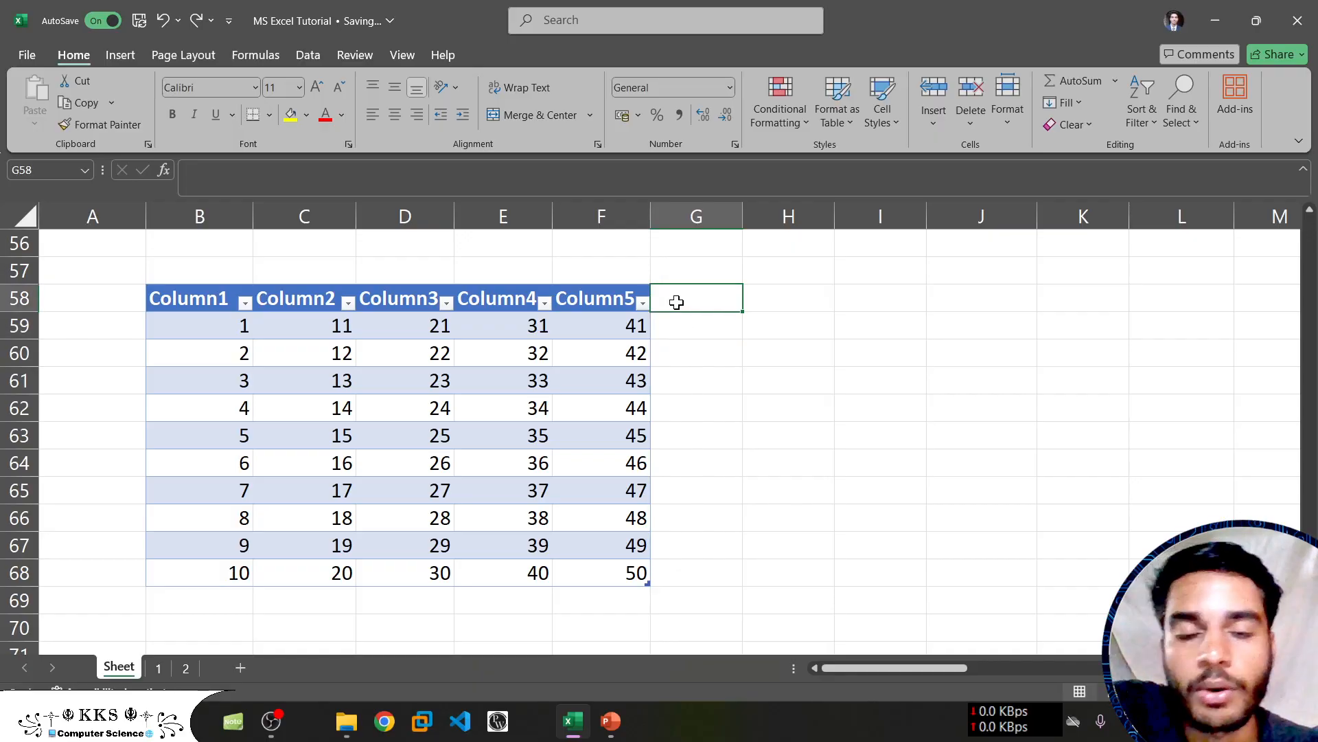
type("51")
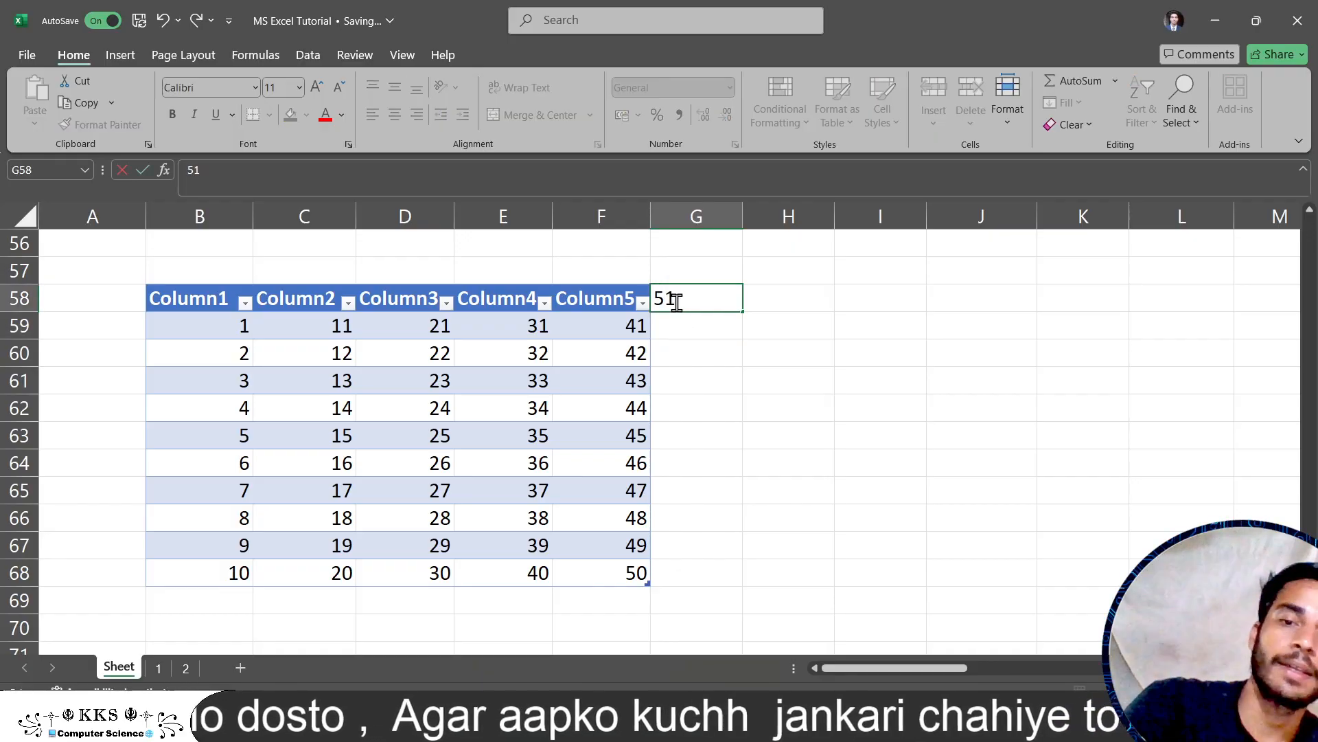
key("Return")
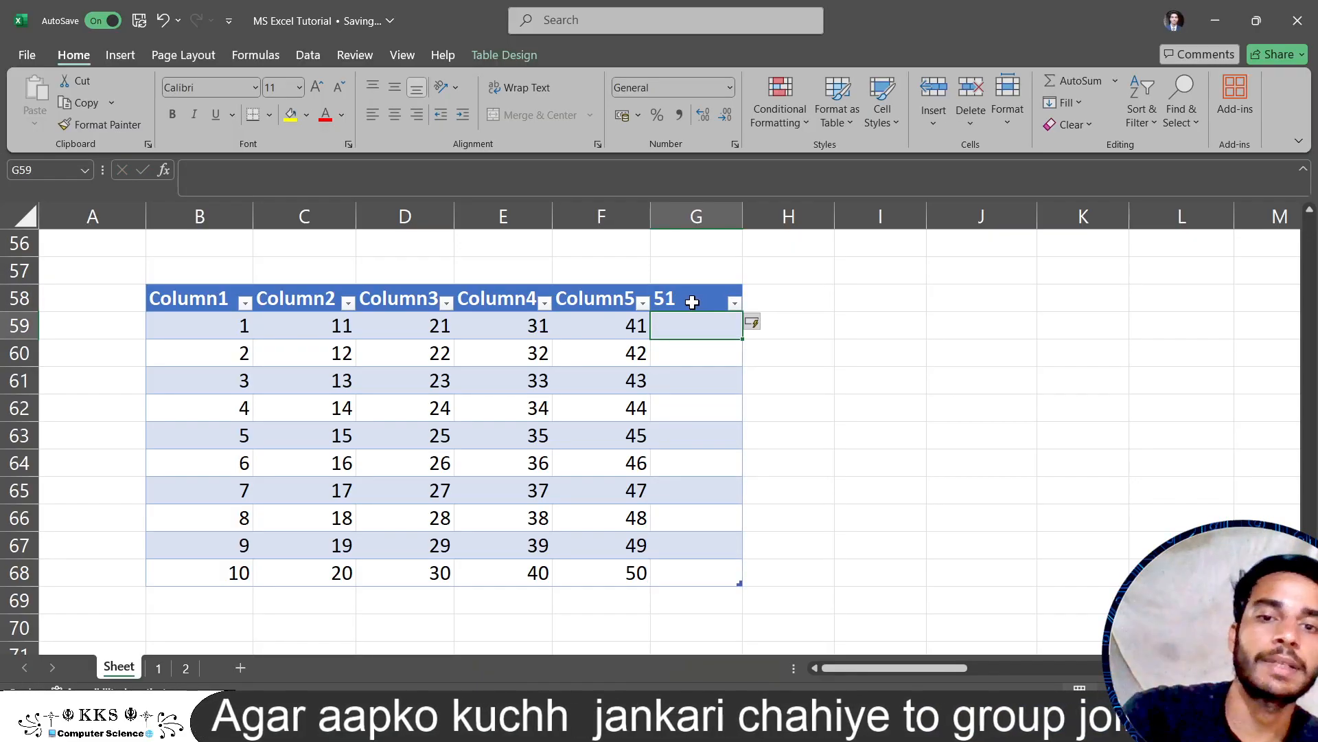
Clear the header text in G58, and undo the clearing
left_click(692, 302)
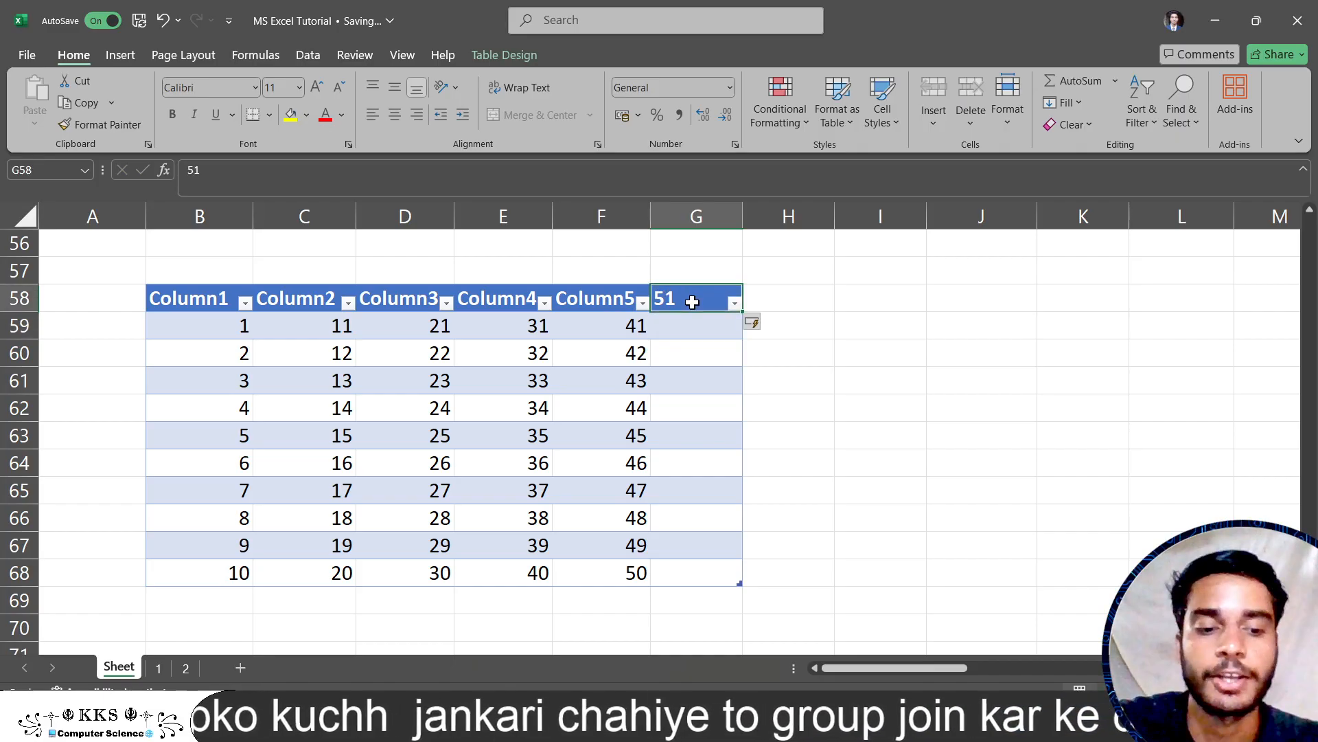
key("Delete")
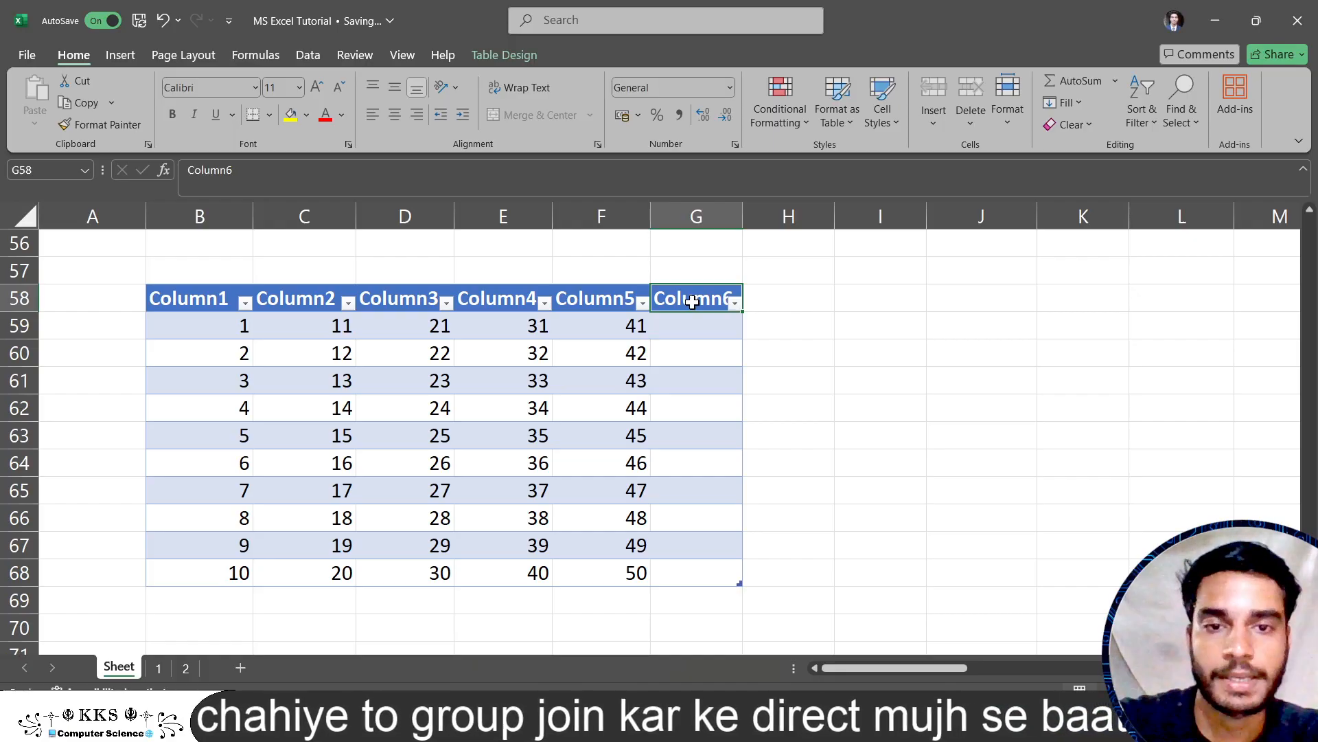
key("ctrl+z")
left_click(696, 332)
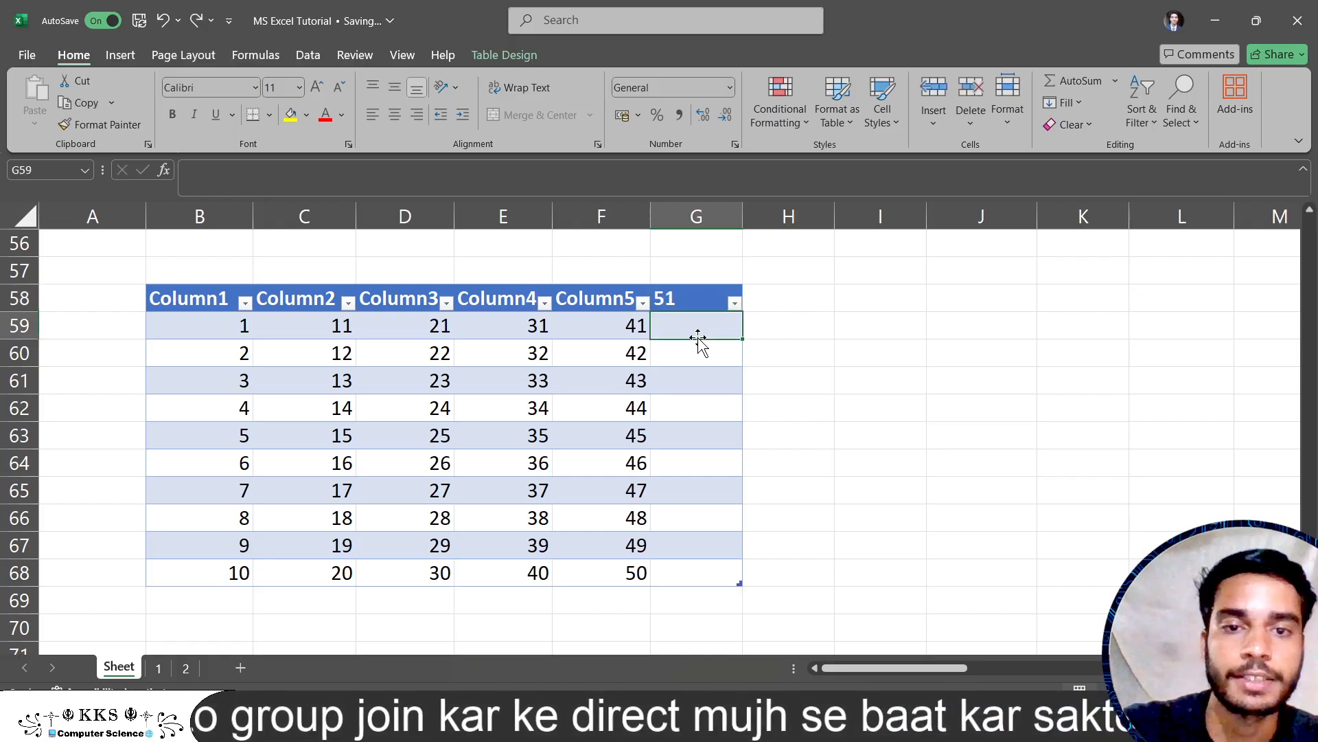
left_click_drag(675, 317, 721, 587)
key("F2")
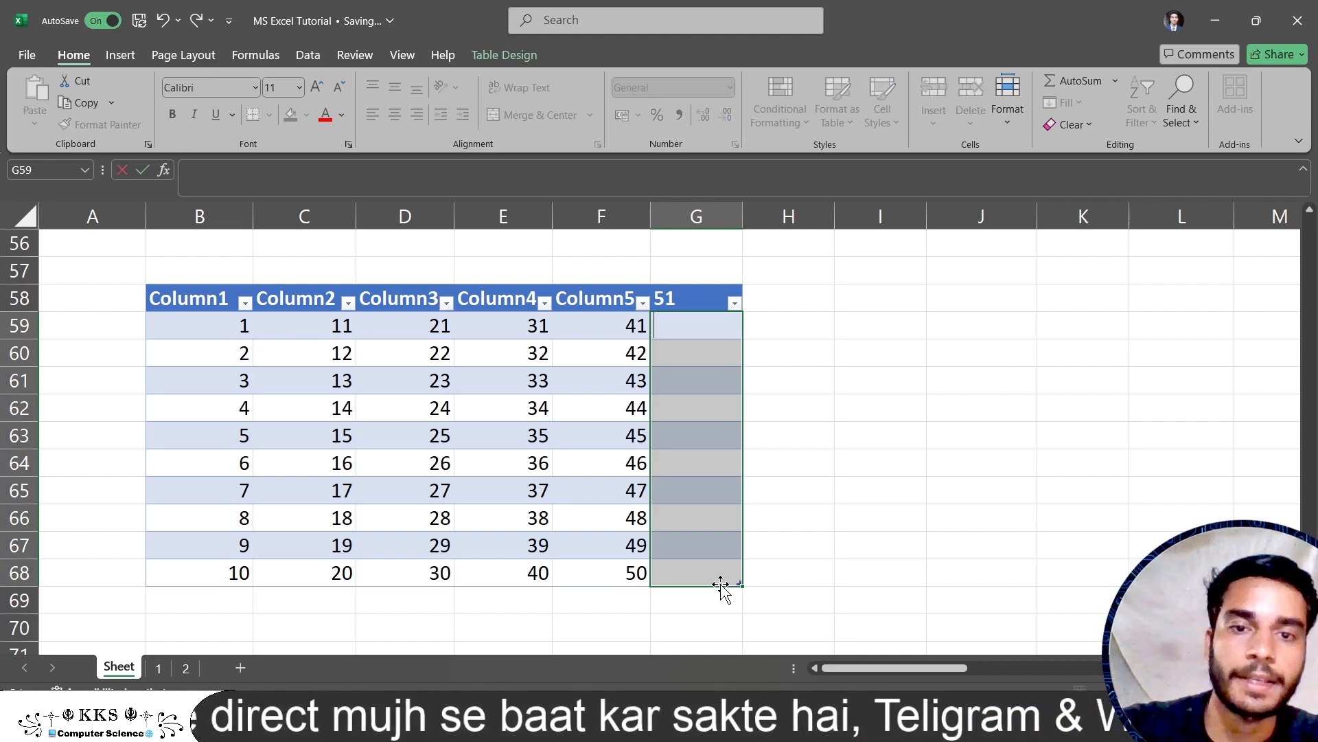
key("super")
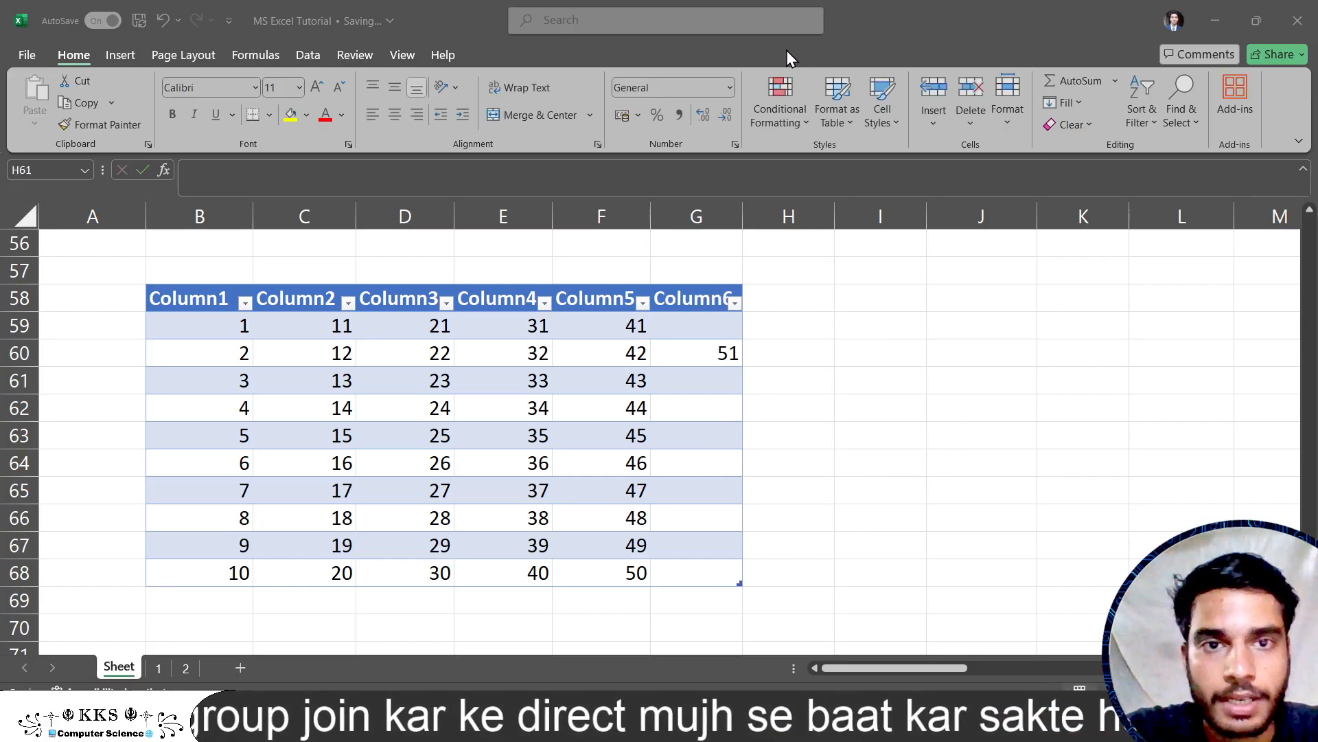
left_click(785, 51)
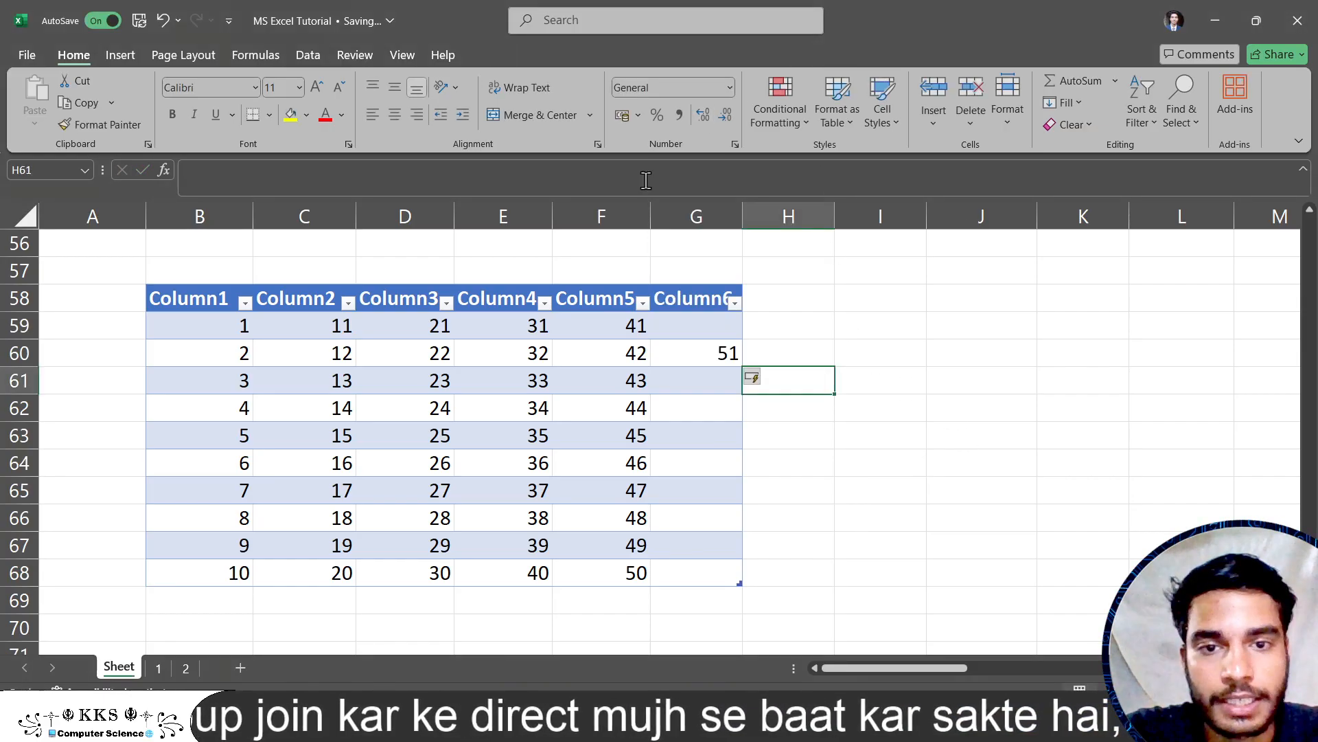
Enter 52 in H62 and 43 in I60 to extend the table by two more columns
left_click(774, 417)
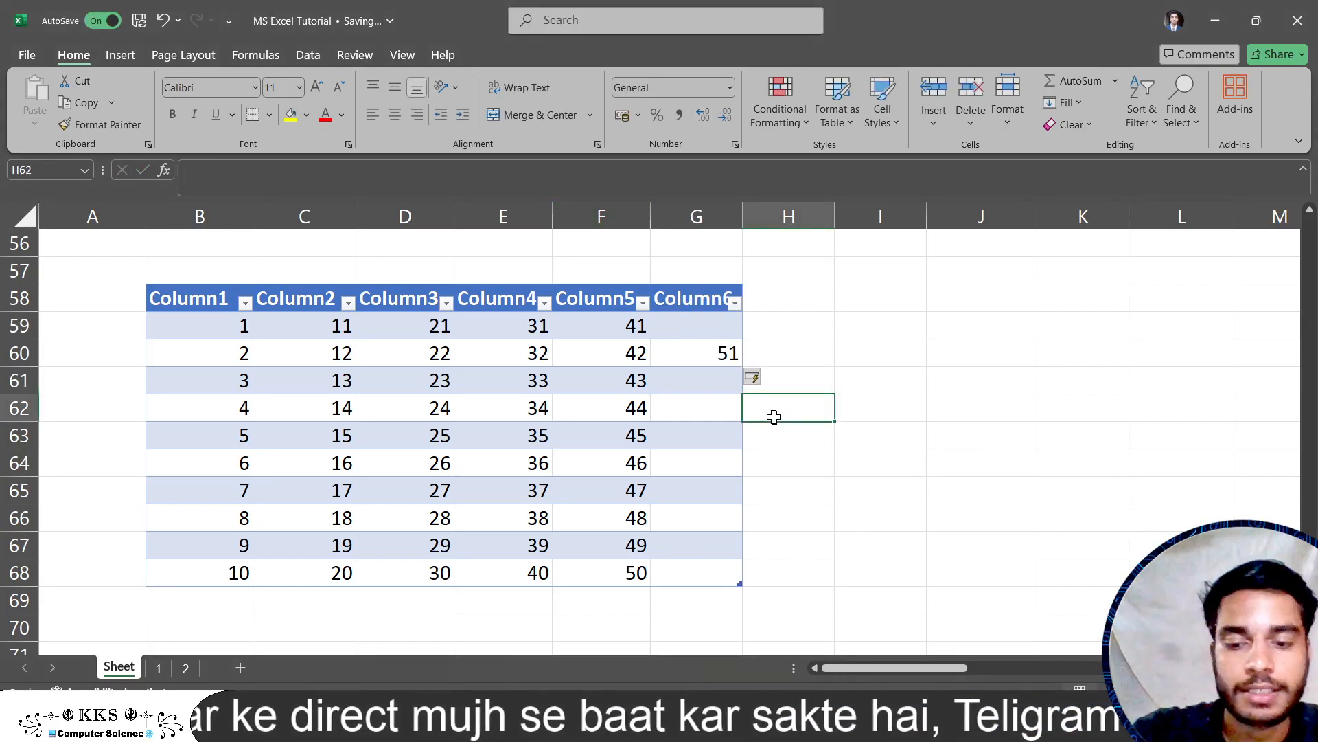
type("52")
key("Return")
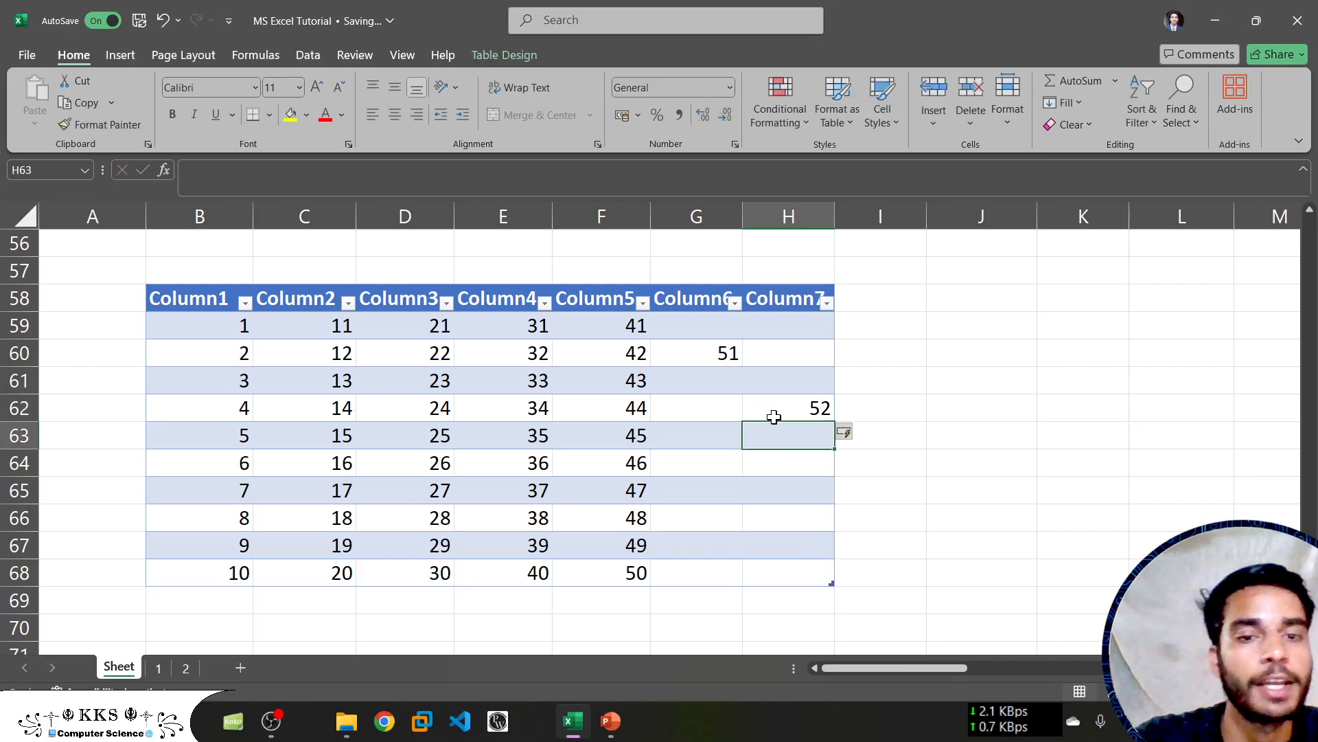
left_click(850, 343)
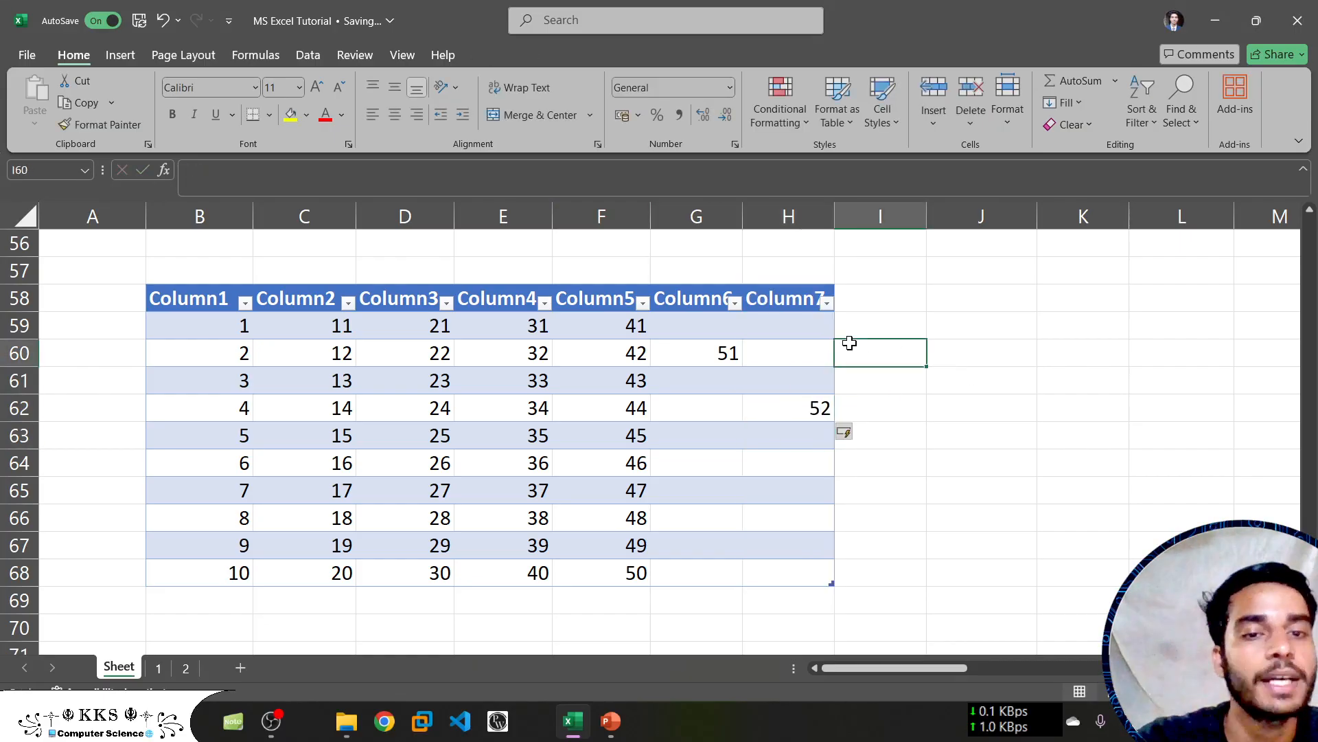
type("4")
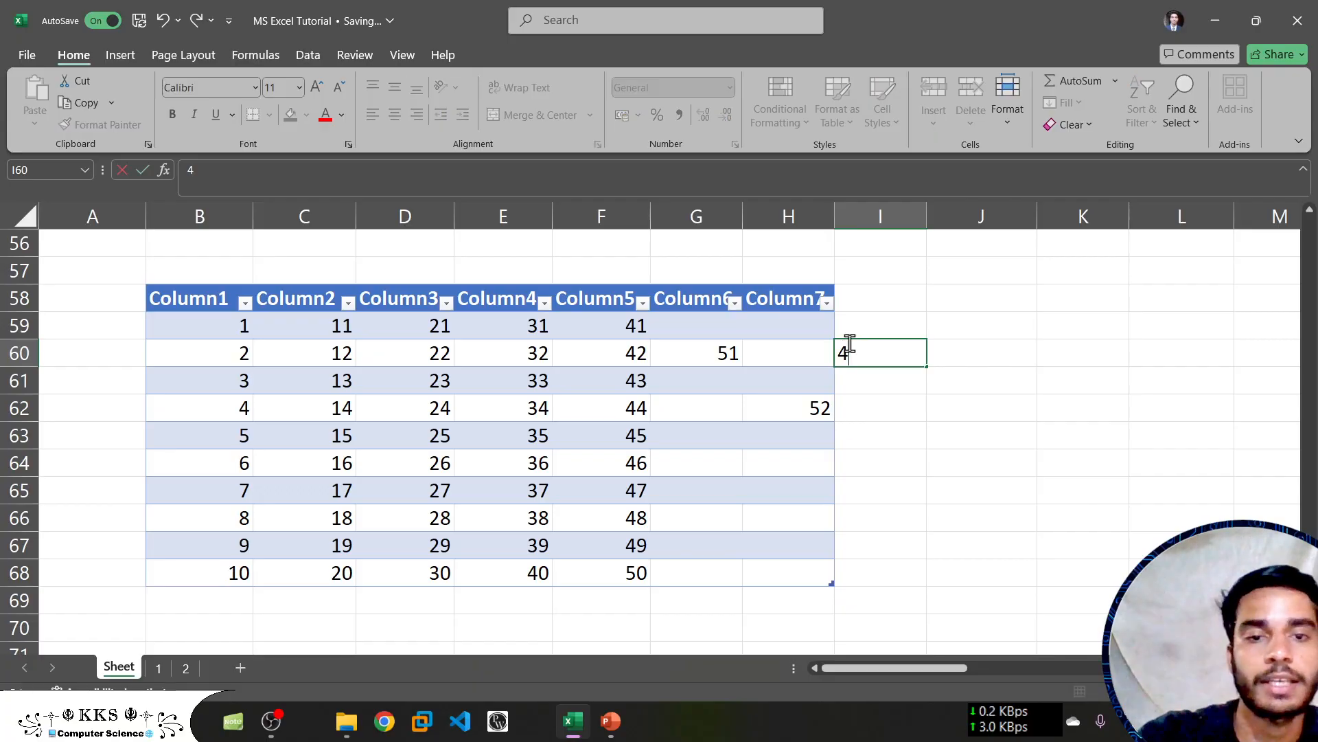
type("3")
key("Return")
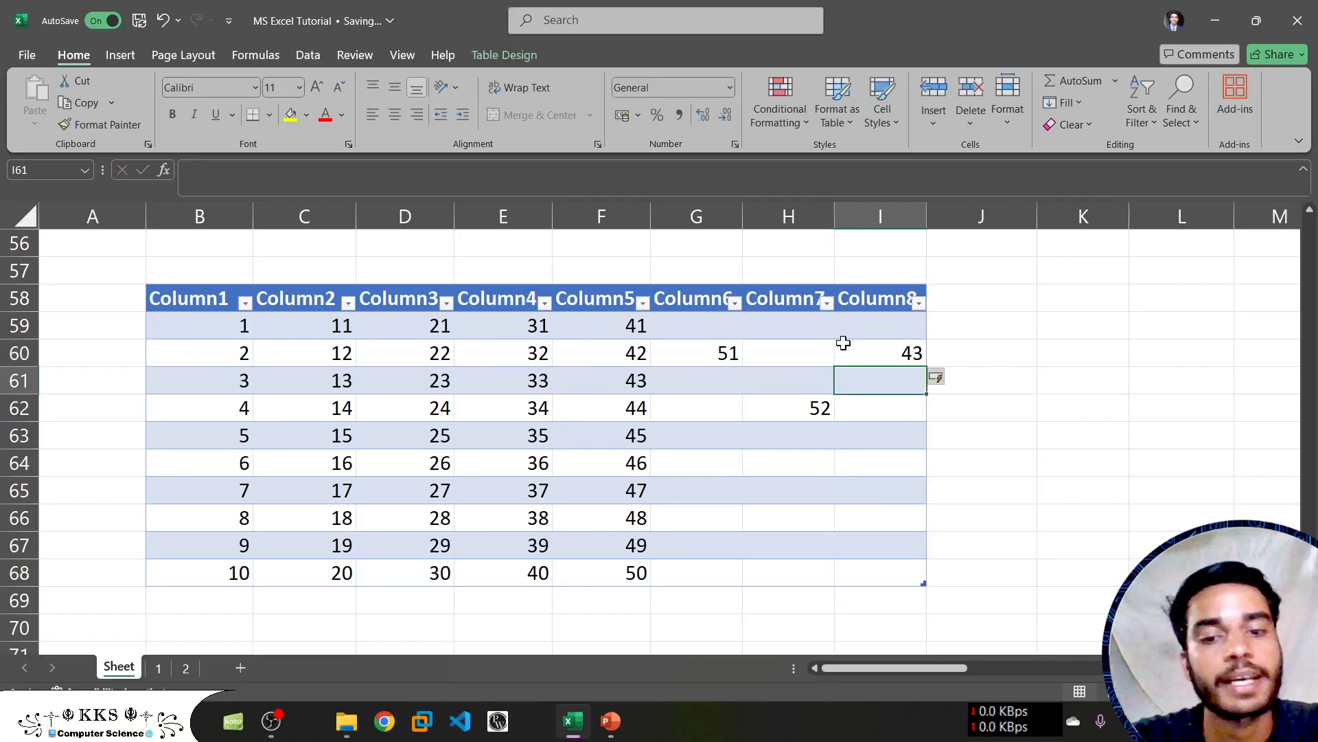
Undo the entries in H62 and I60 and the table's automatic expansion over columns G to I
key("ctrl+z")
key("ctrl+z")
key("ctrl+z")
key("ctrl+z")
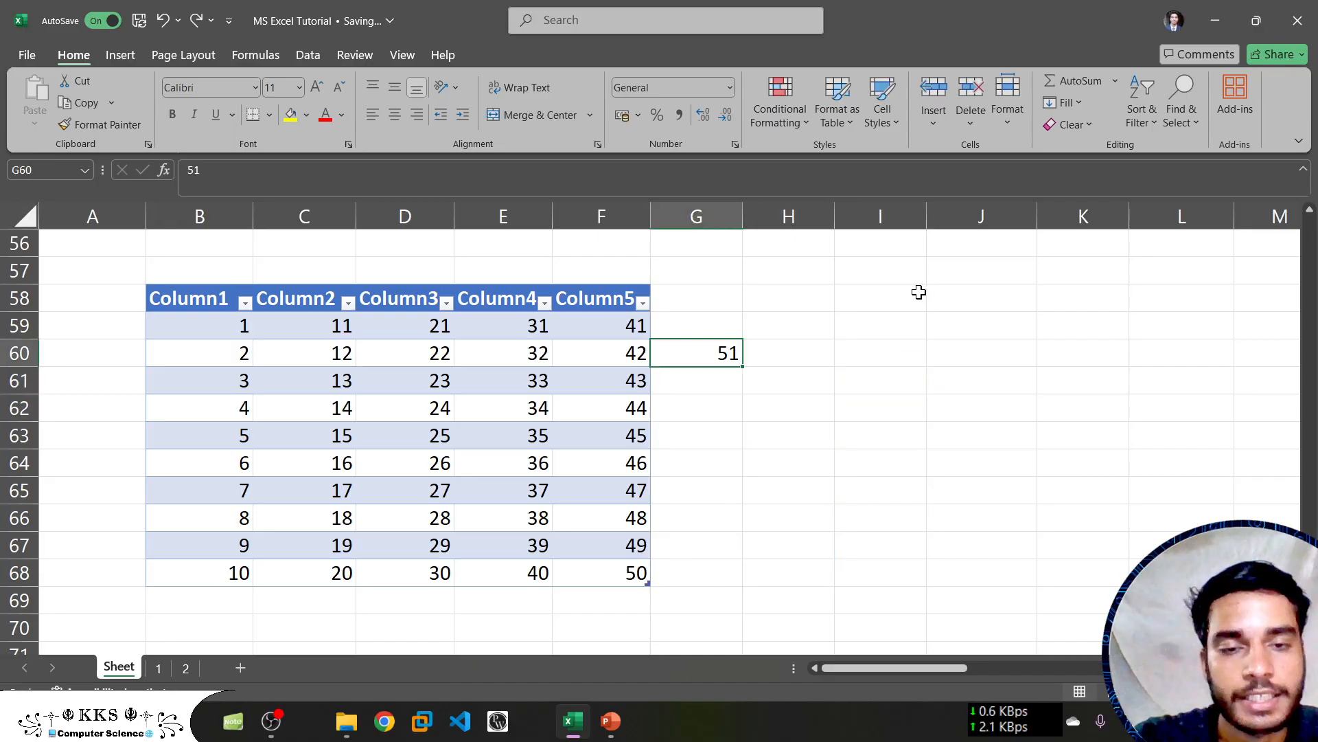
Enter 32 in cell G59, directly beside the table's first data row
left_click(767, 351)
left_click(708, 325)
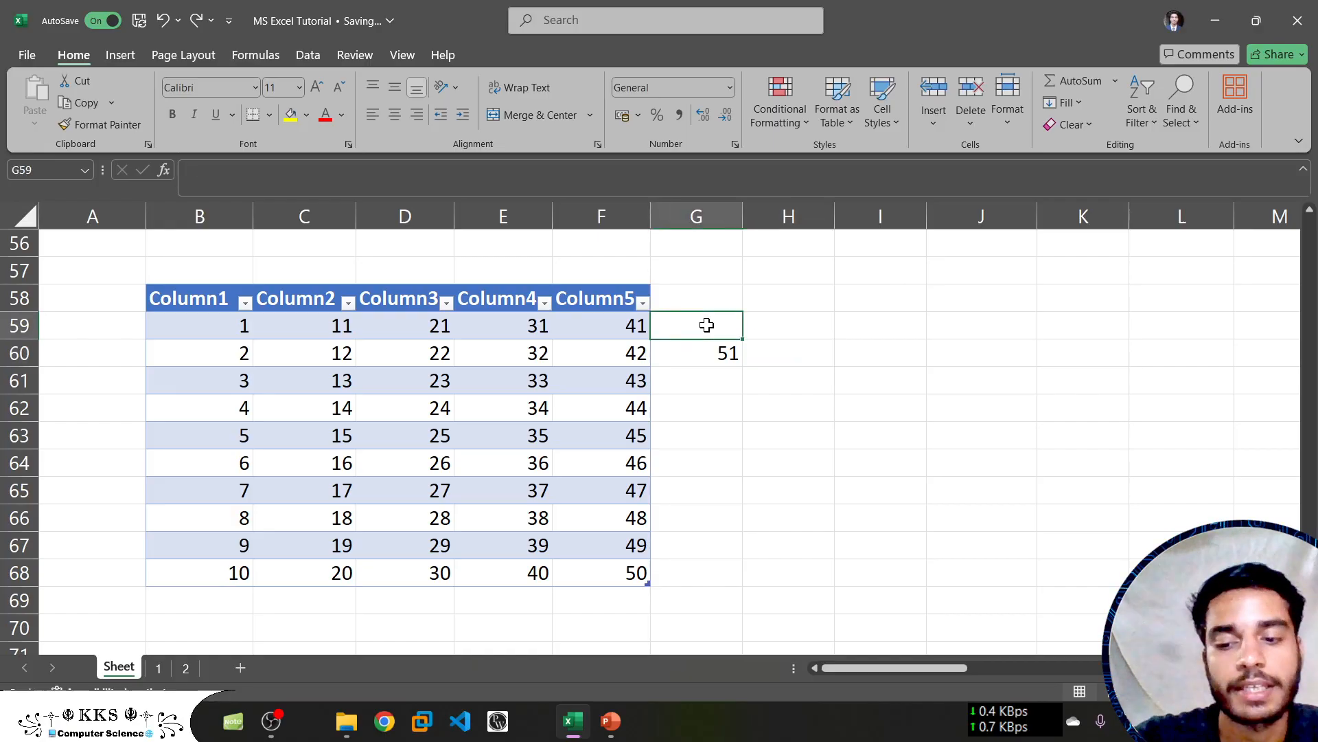
type("32")
left_click(704, 389)
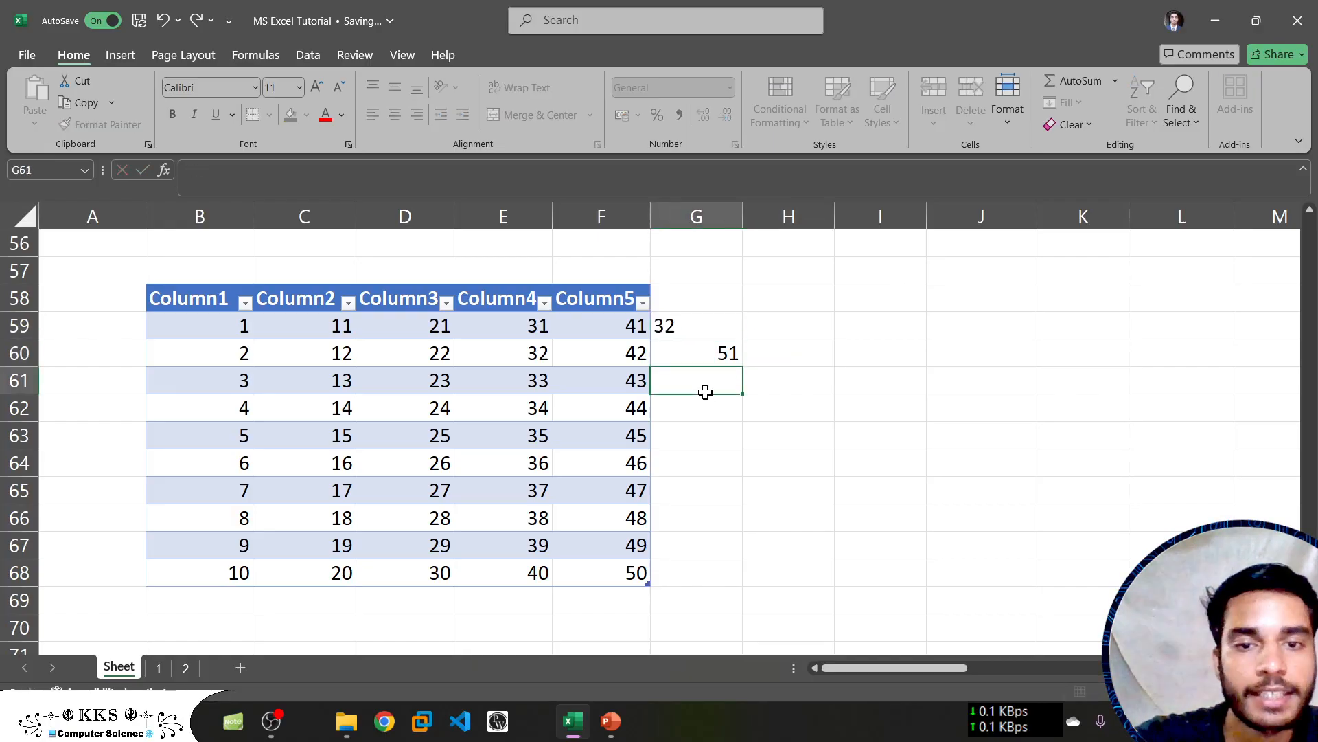
left_click(710, 430)
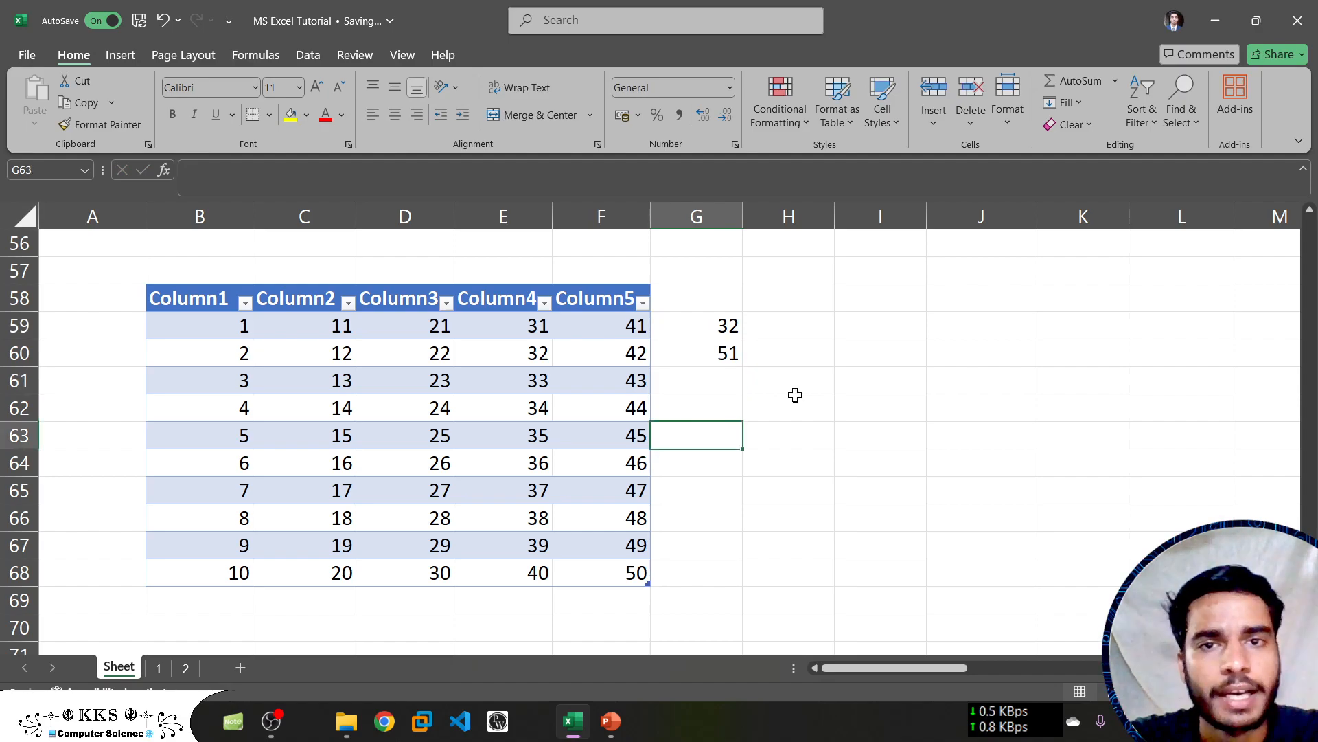
Select cell E60 inside the table and display the table design options to look at Summarize with PivotTable
left_click(689, 298)
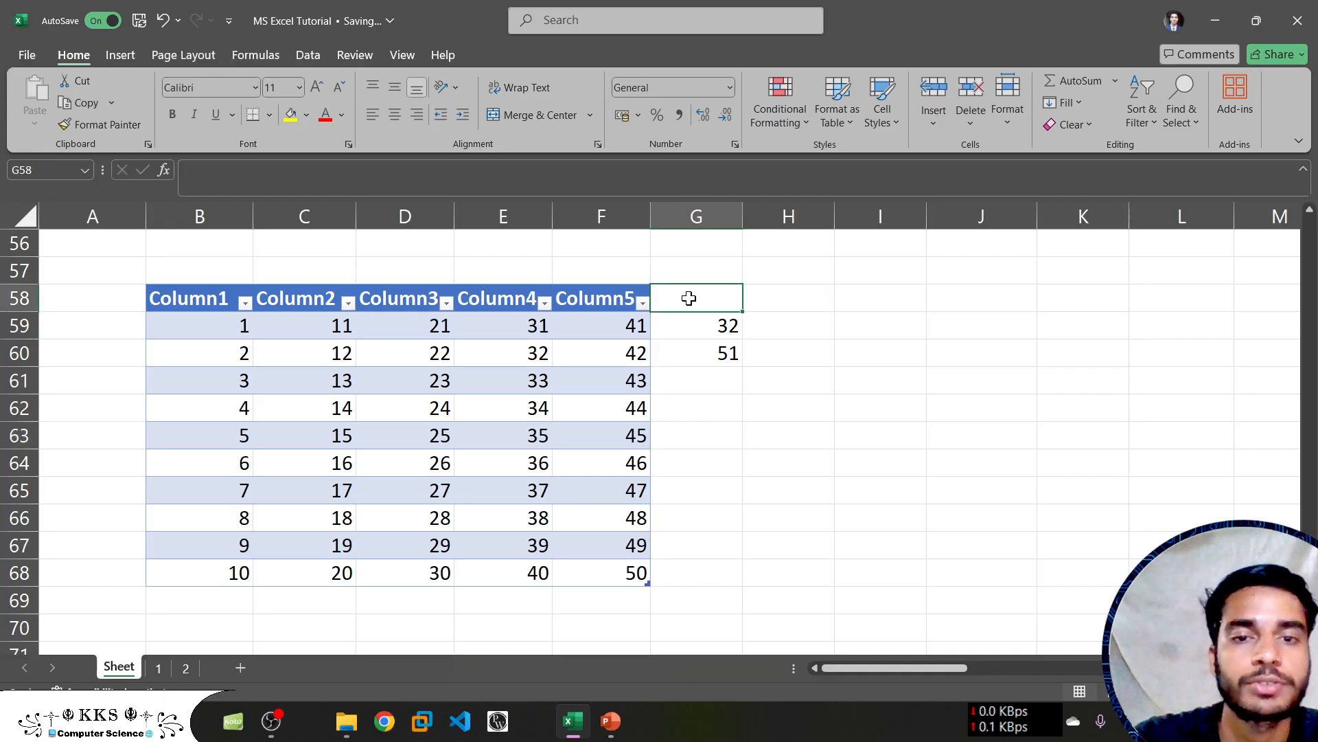
left_click(706, 385)
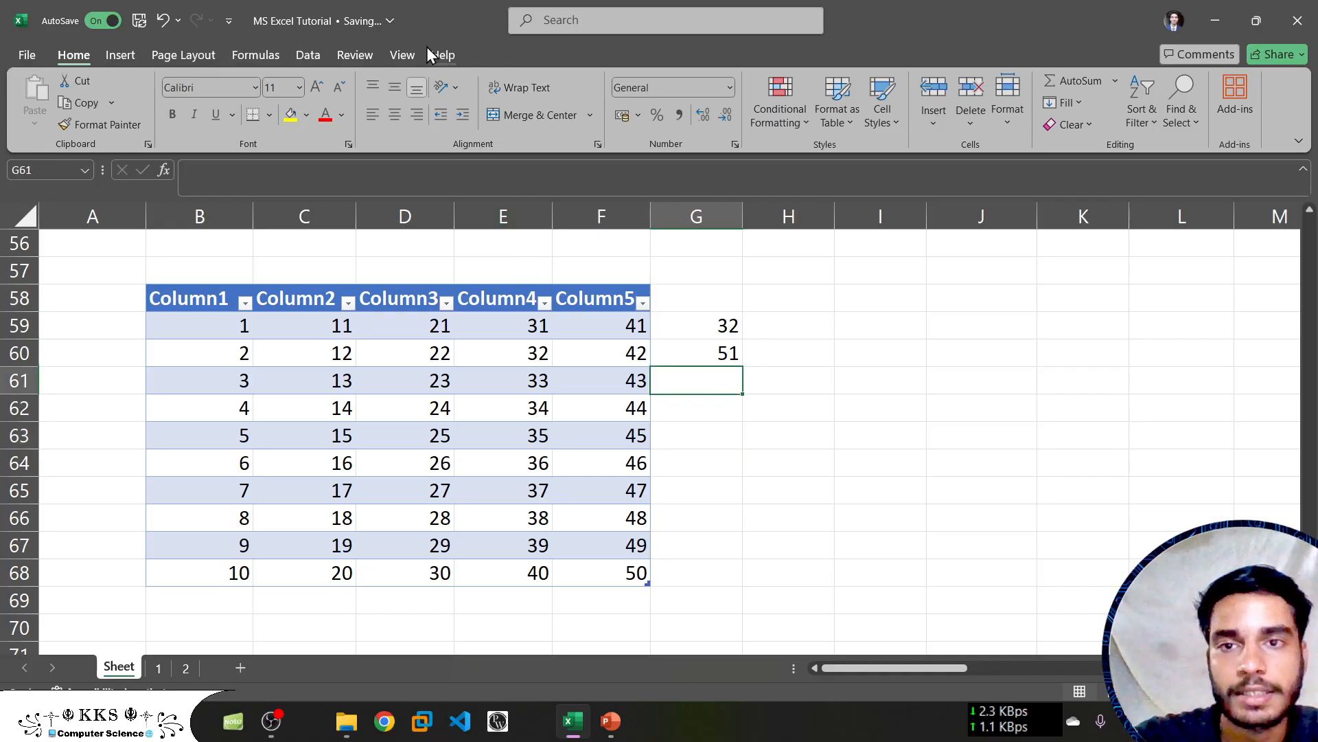
left_click(518, 341)
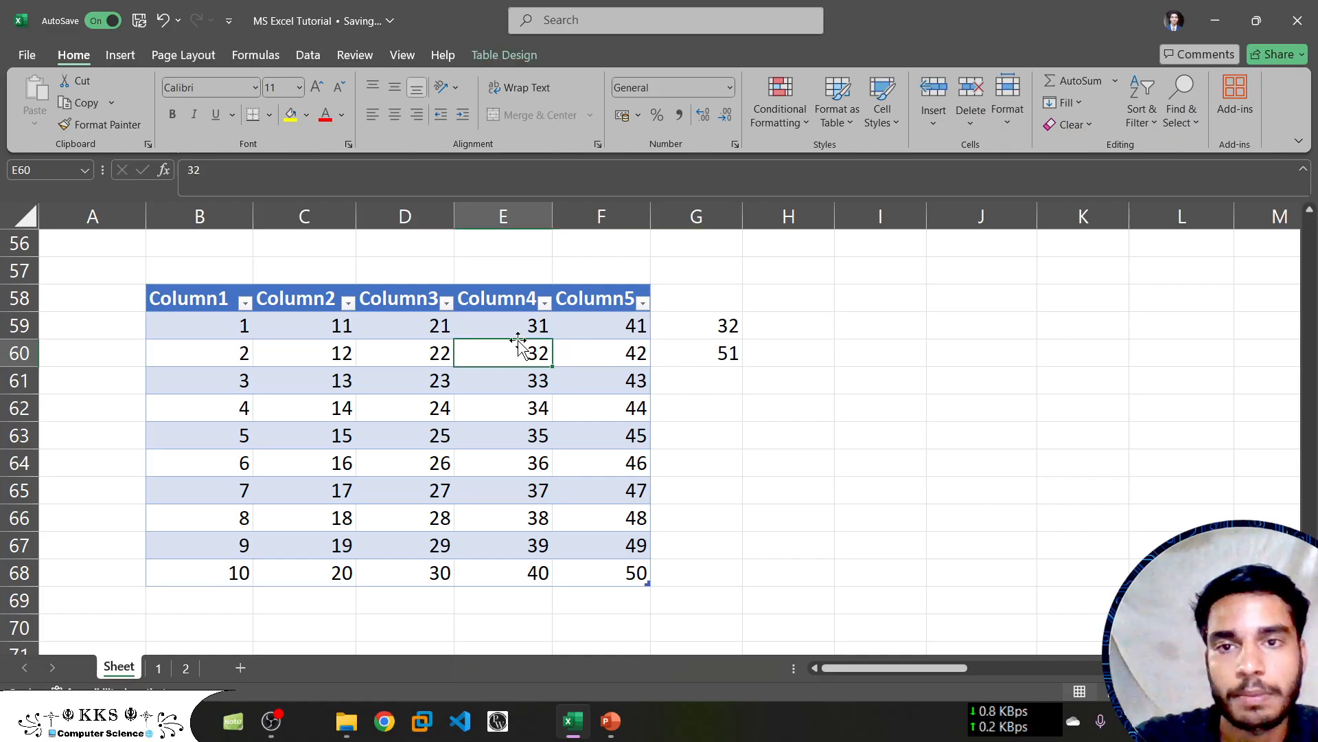
left_click(509, 61)
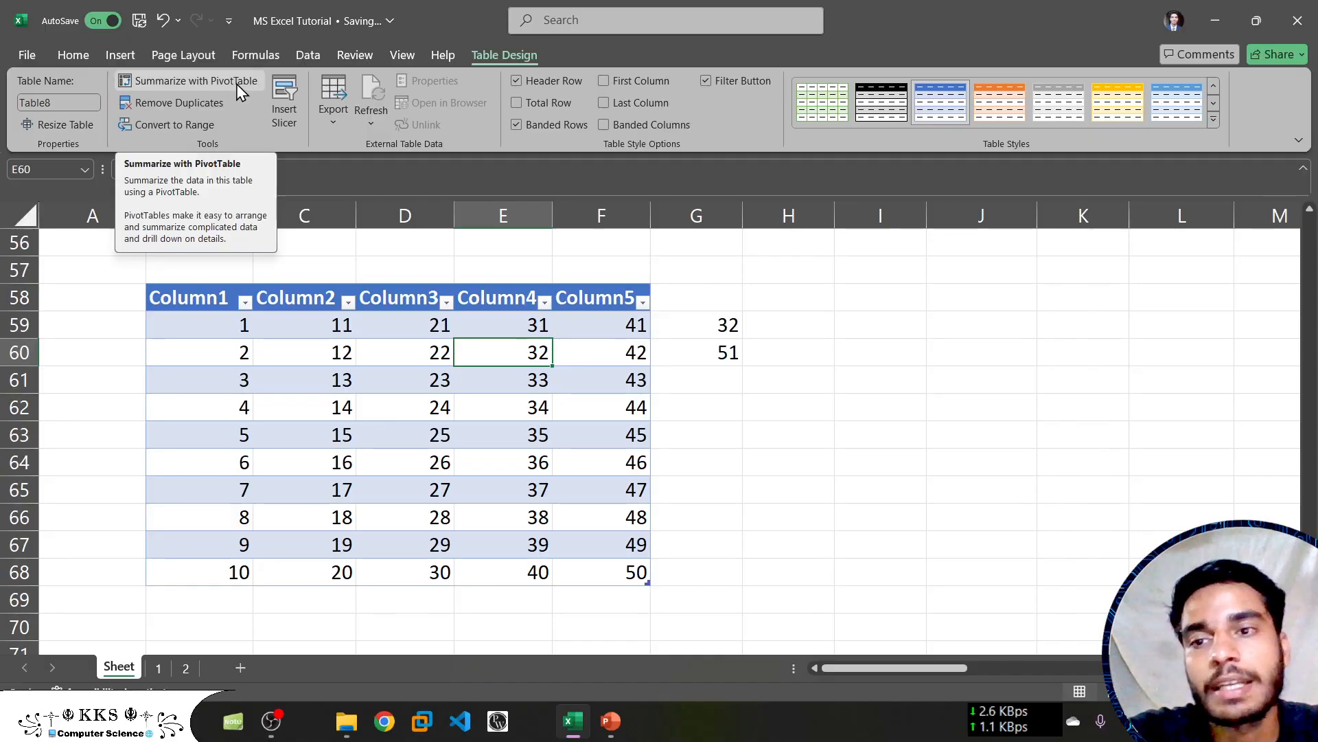
Clear the stray entries from cells G59 and G60 beside the table
left_click_drag(722, 382, 714, 325)
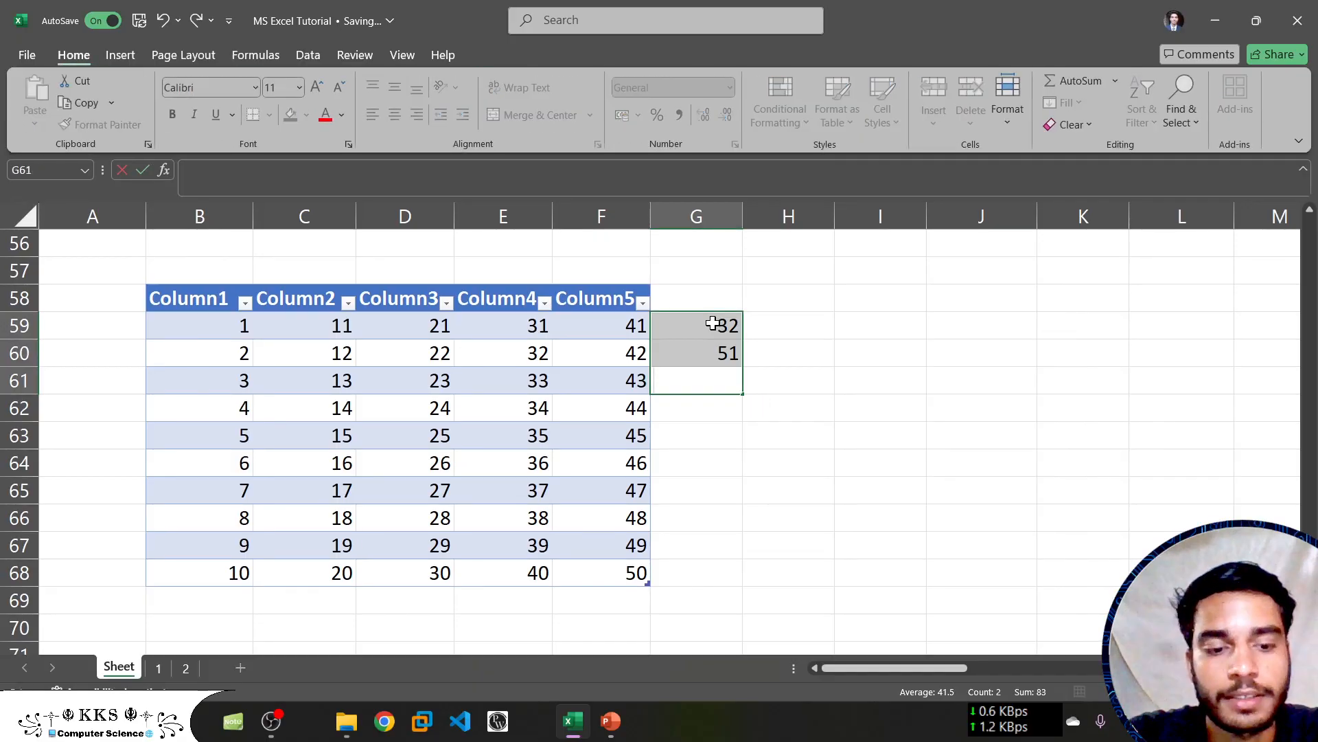
left_click(771, 369)
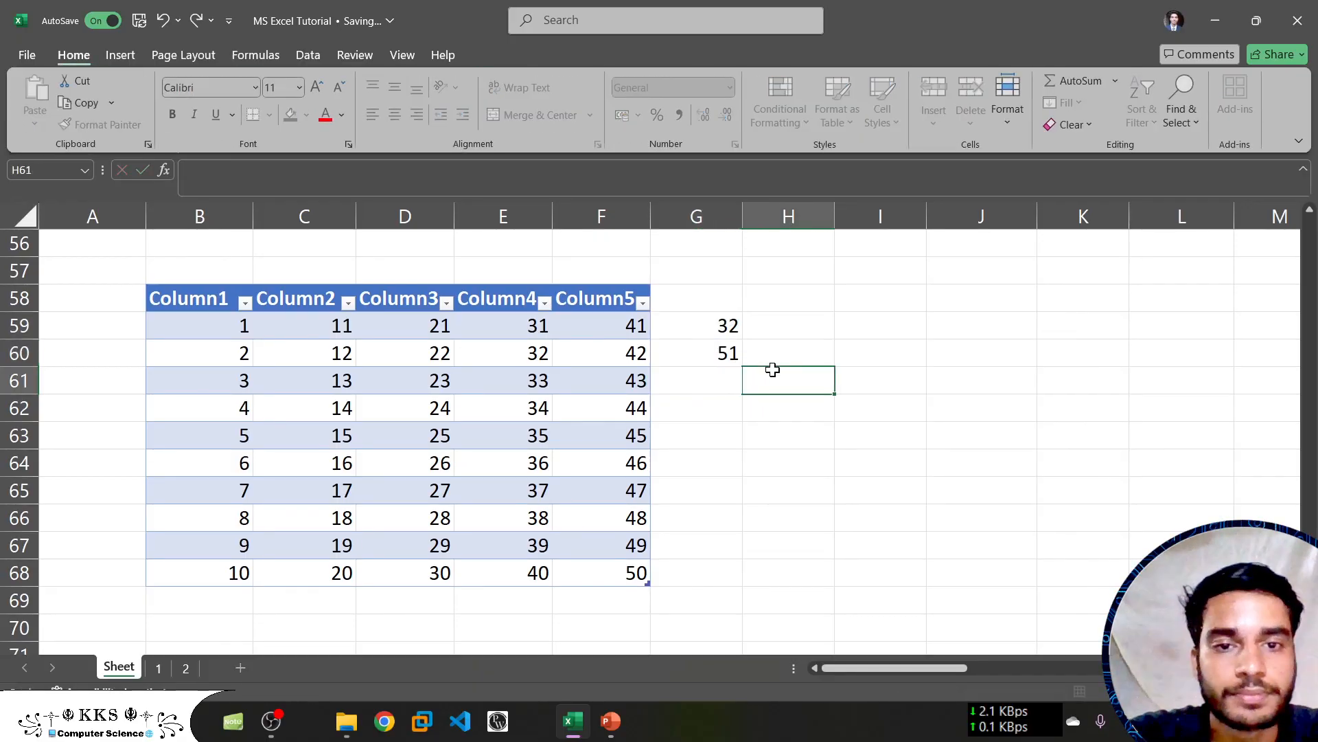
left_click_drag(683, 323, 710, 358)
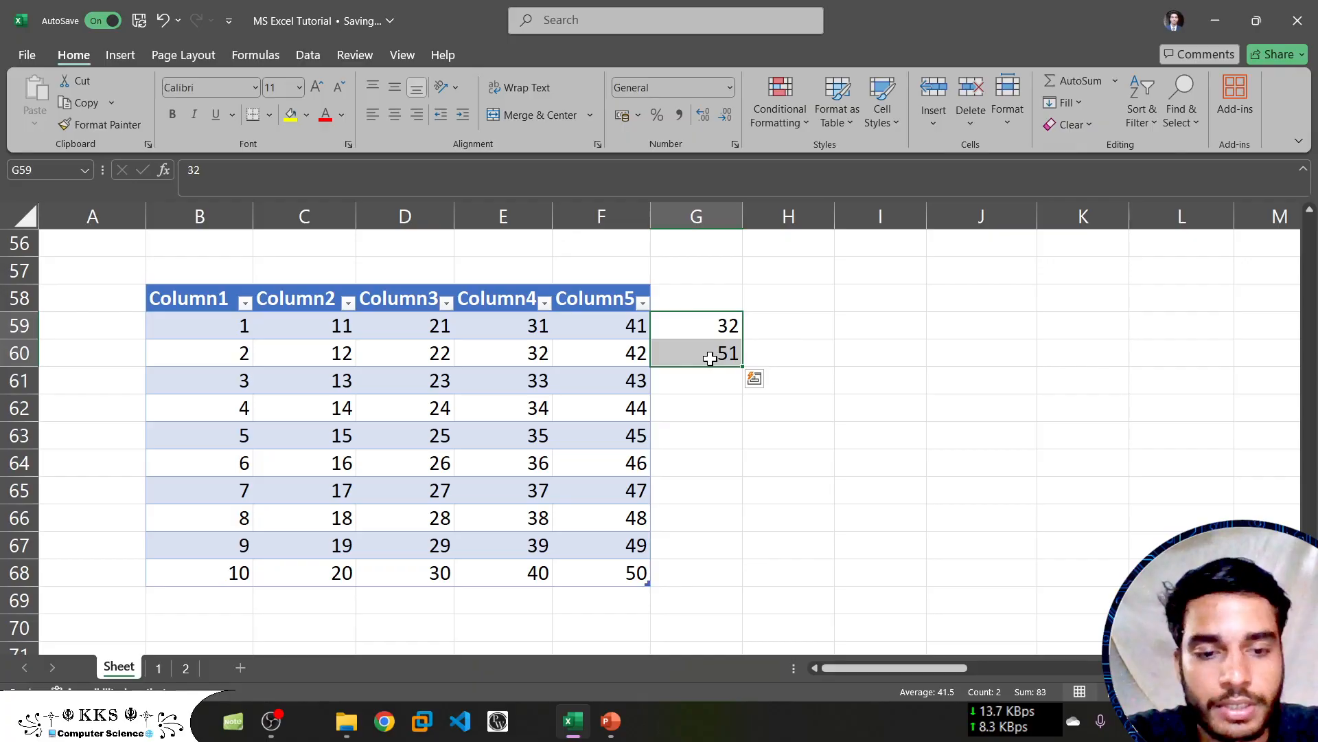
key("BackSpace")
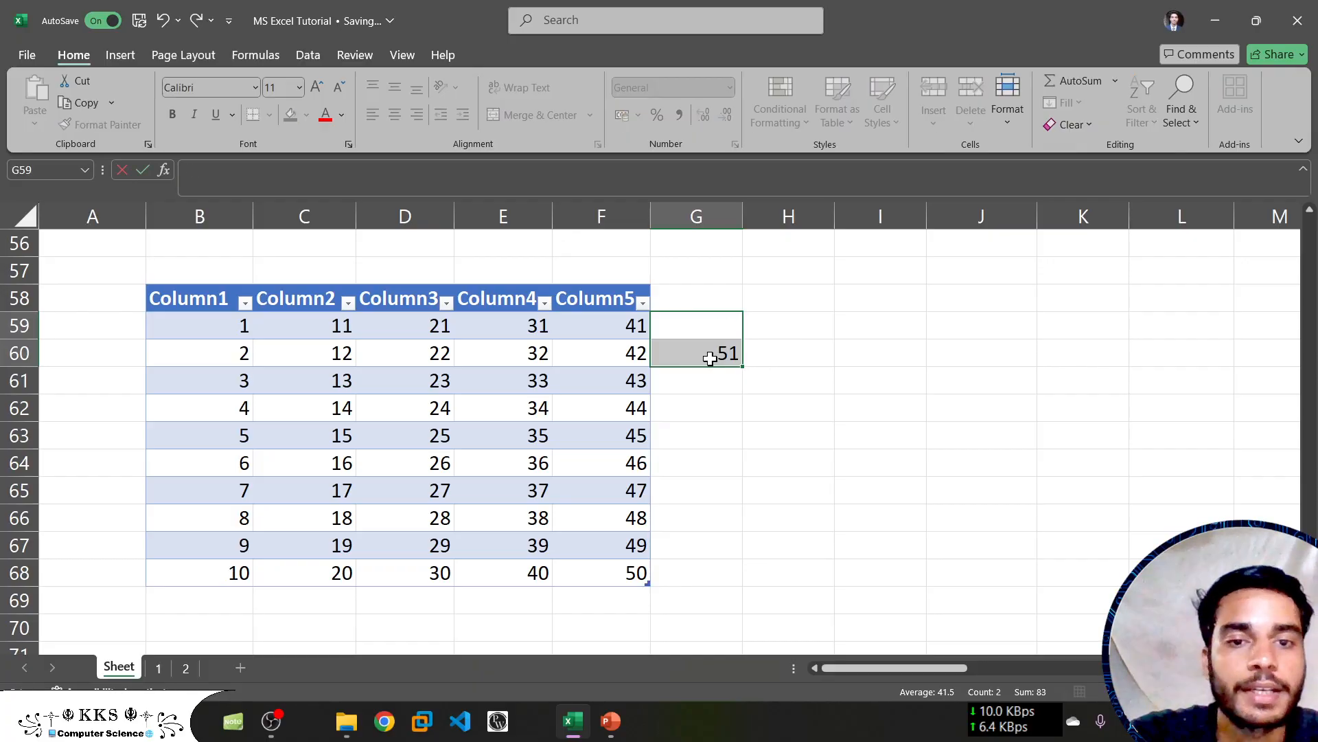
left_click(765, 373)
left_click(731, 358)
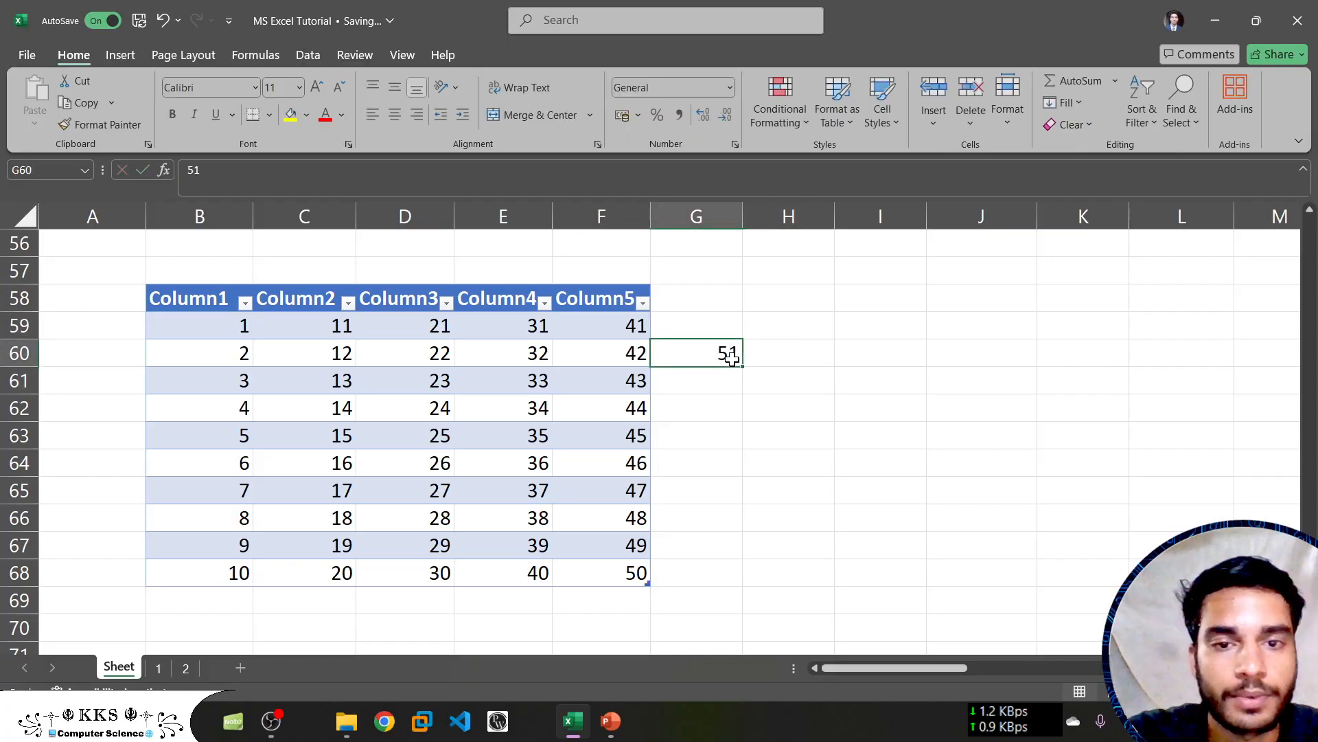
key("BackSpace")
left_click(794, 433)
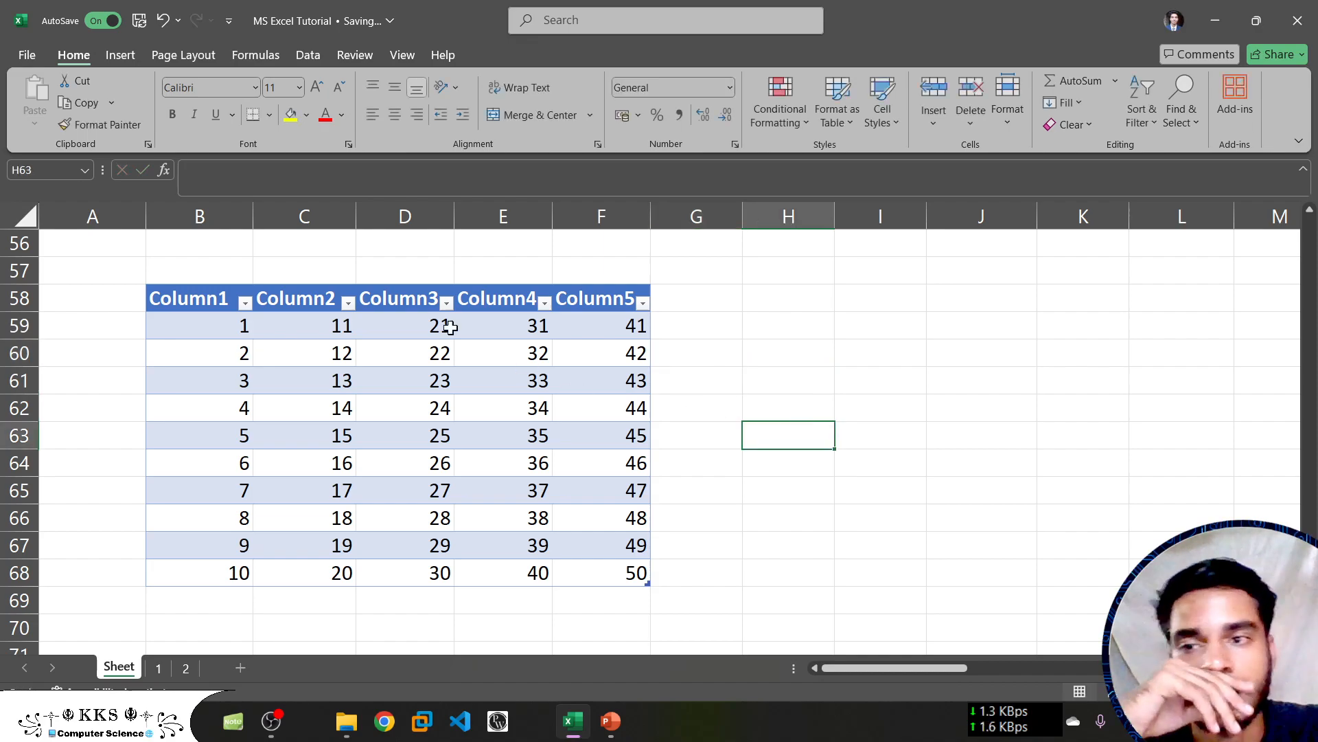
Select cell E63 inside the table and examine the available options for summarizing it and inserting a PivotTable
left_click(481, 431)
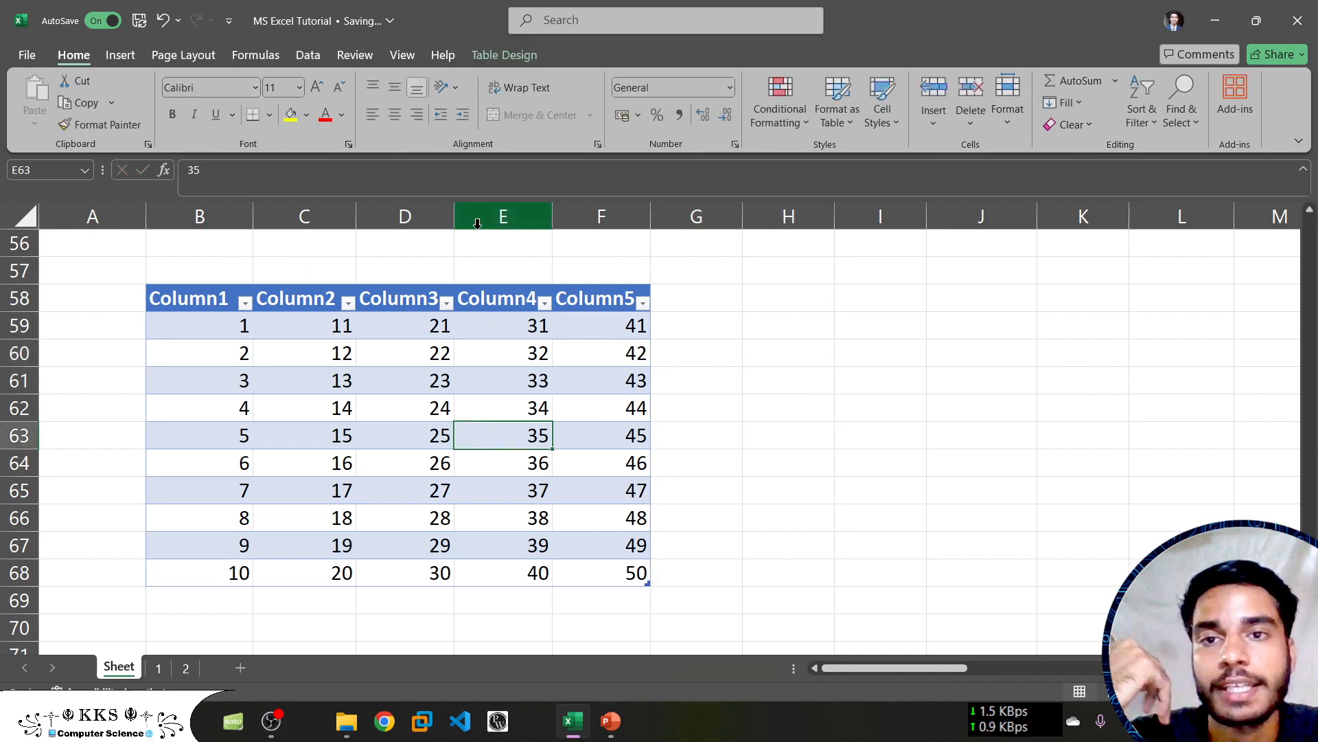
left_click(508, 50)
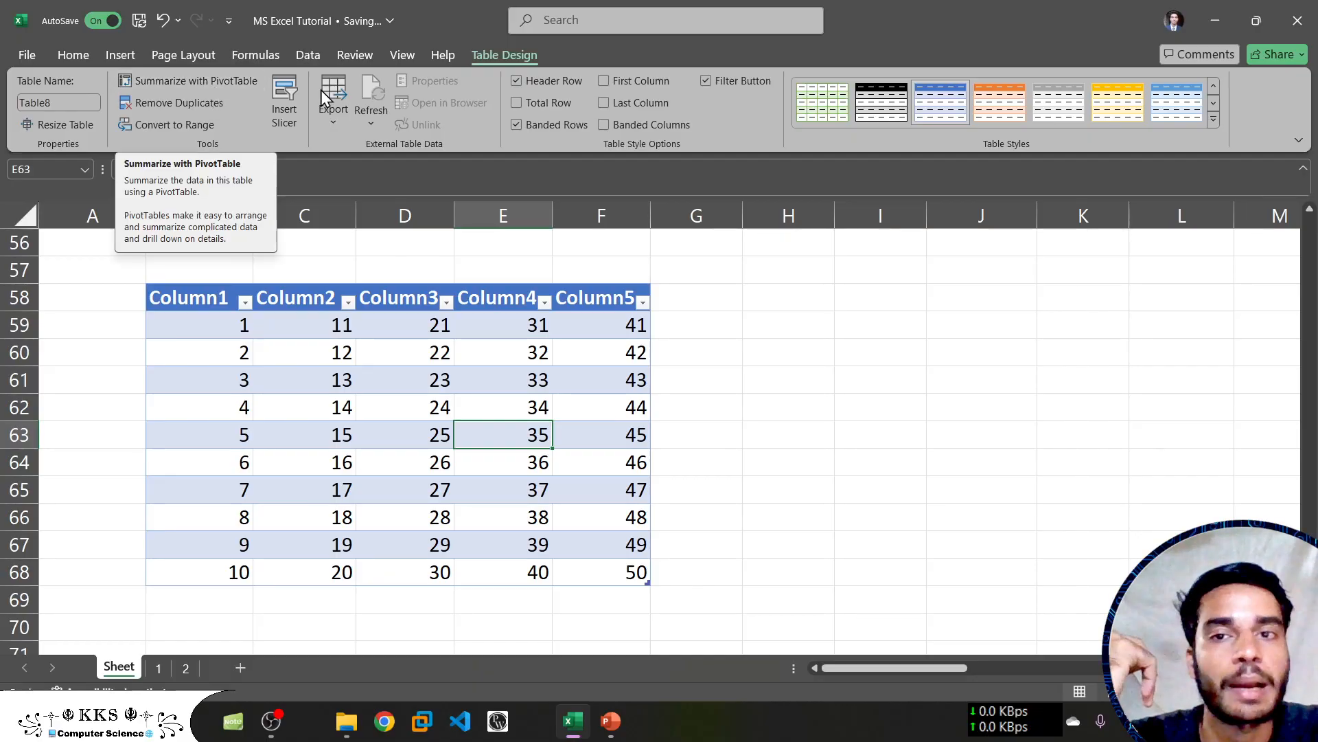
left_click(109, 56)
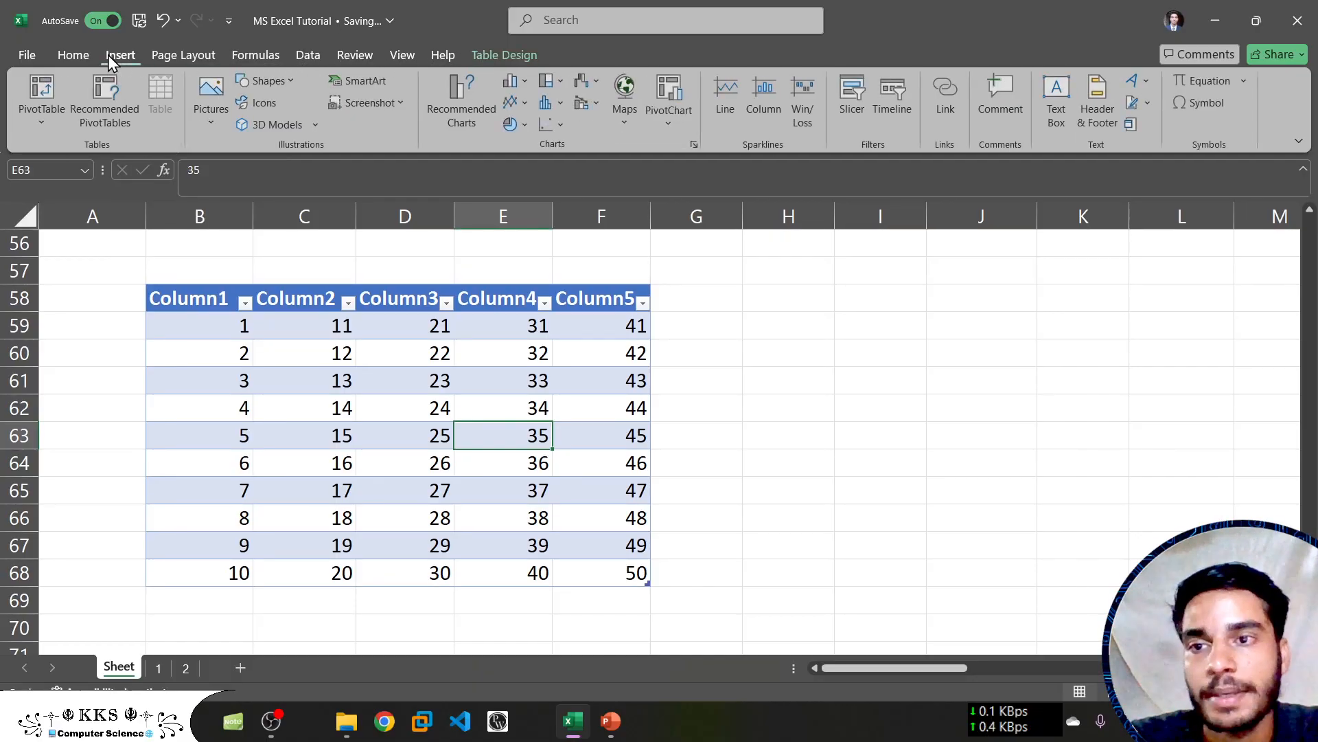
left_click(43, 108)
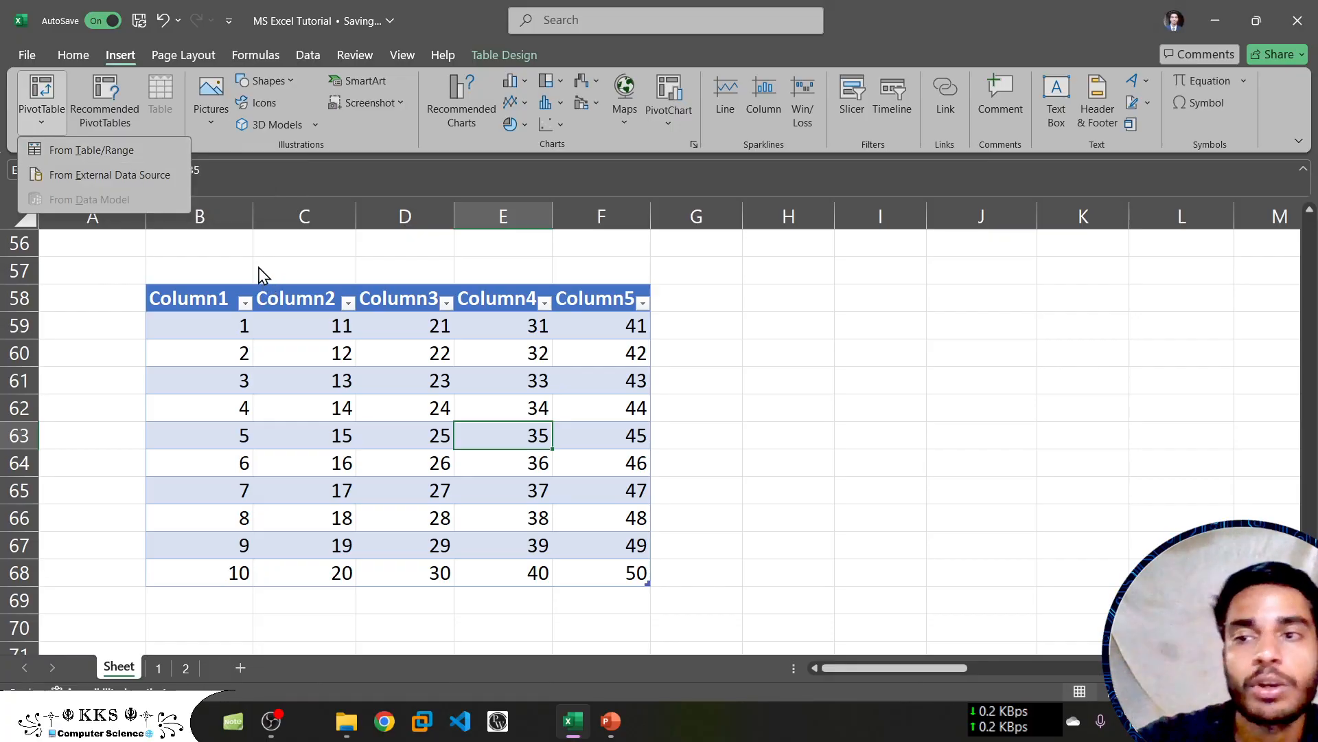
left_click(196, 272)
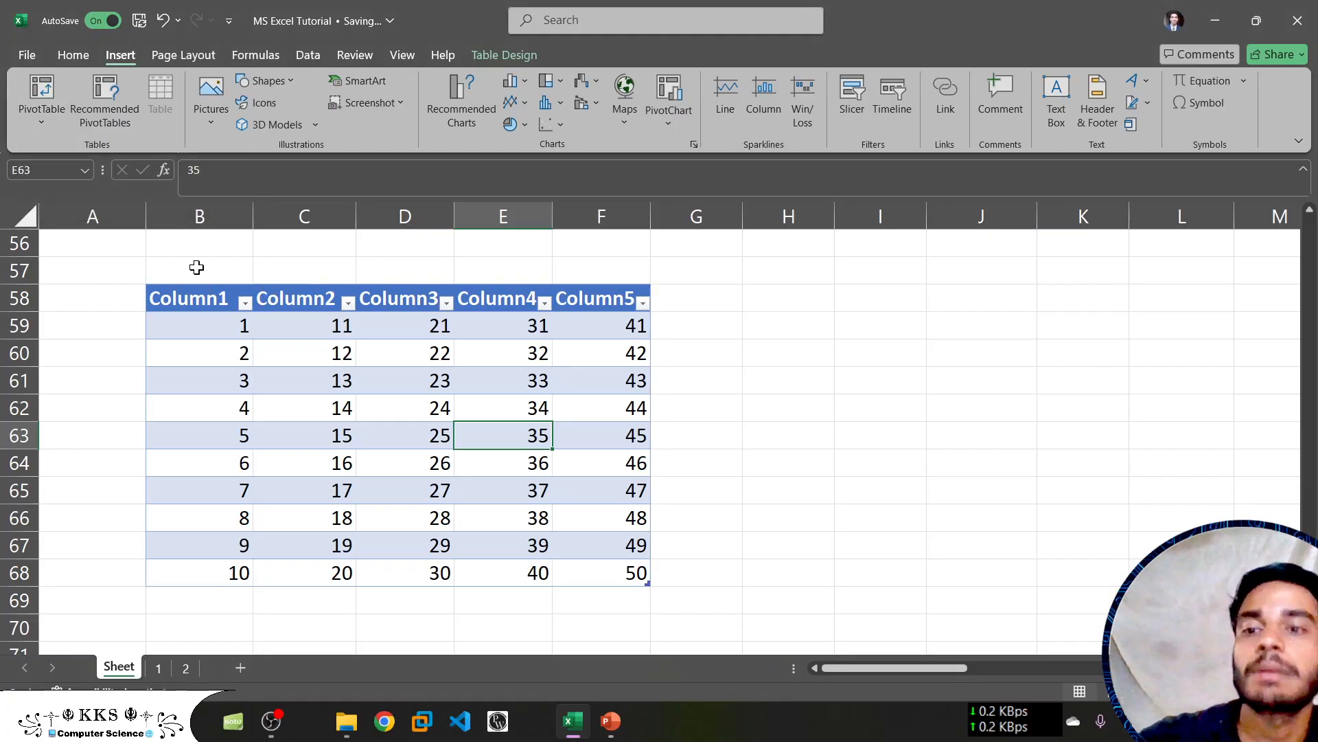
Create a PivotTable from the whole table, B58:F68, and place it on a new worksheet
left_click(148, 294)
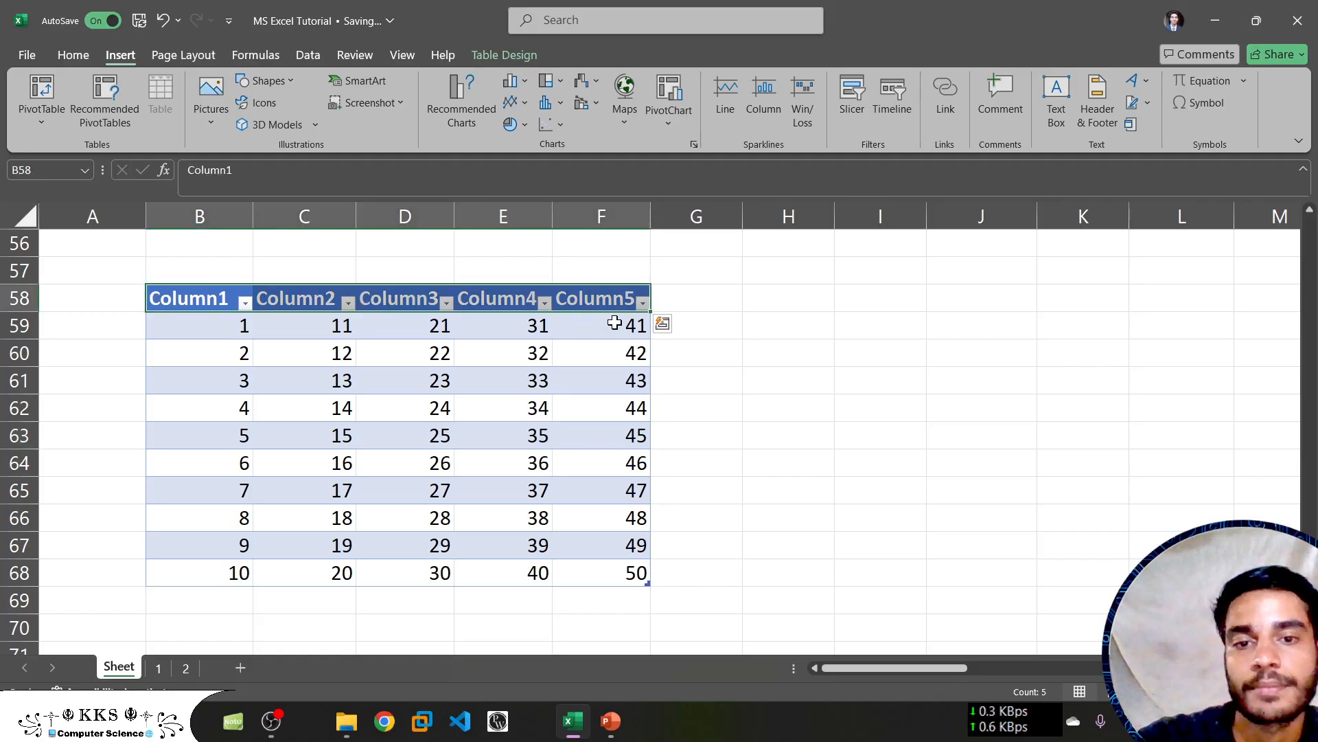
left_click_drag(215, 300, 603, 570)
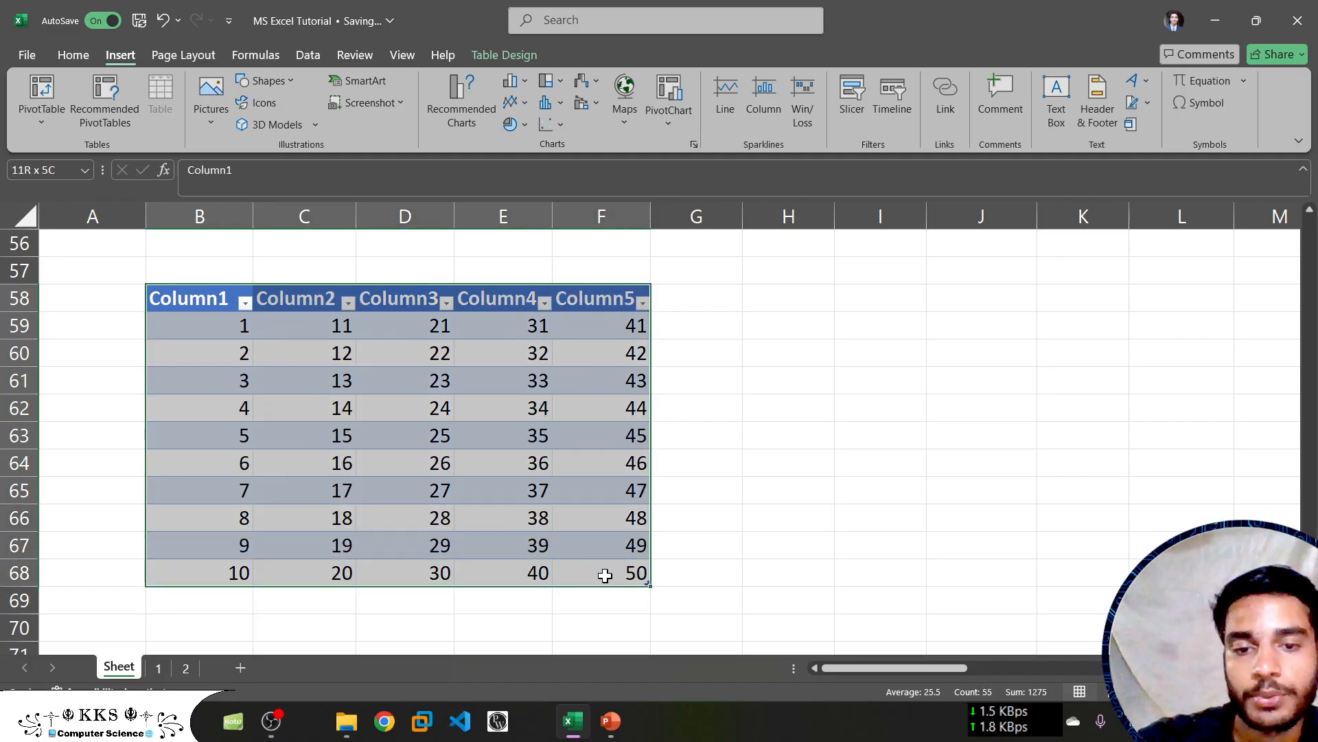
left_click(27, 122)
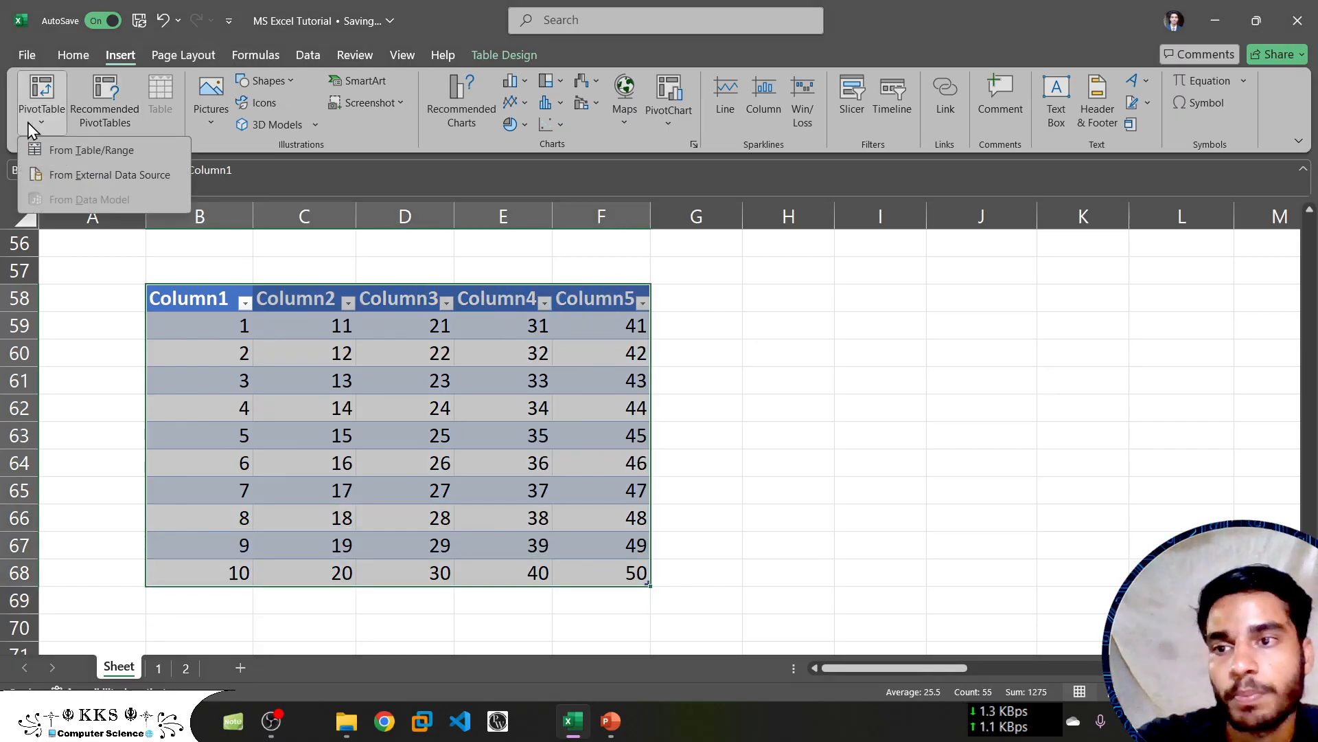
left_click(97, 152)
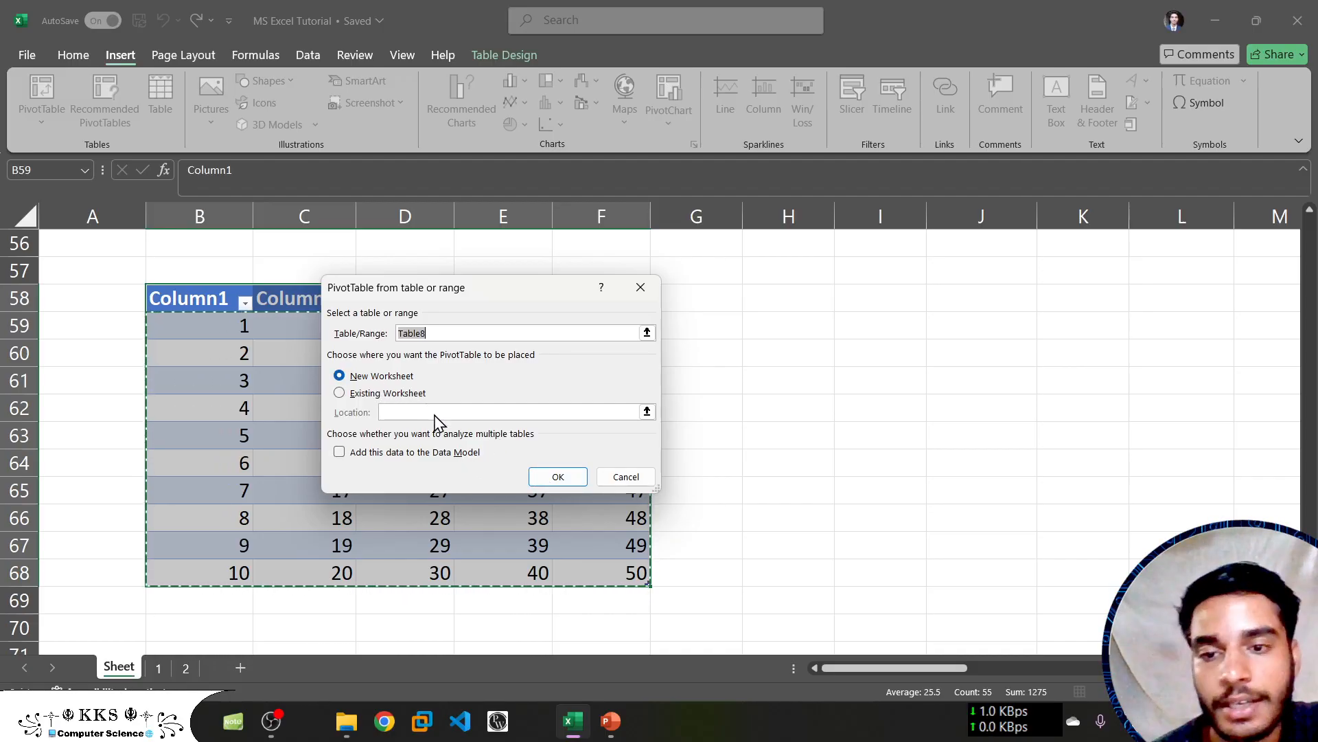
left_click(574, 478)
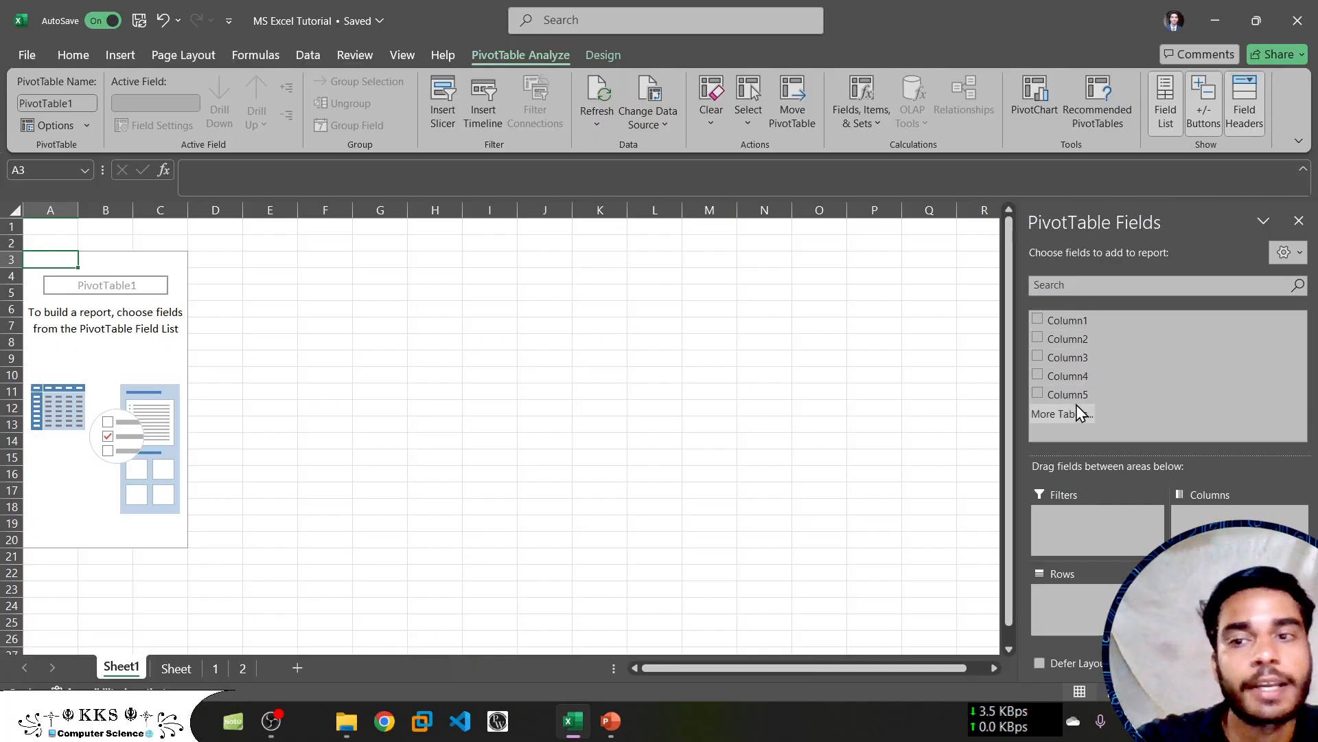
Compare the source table with the empty PivotTable and add the fields Column1 through Column5 to the report
left_click(176, 668)
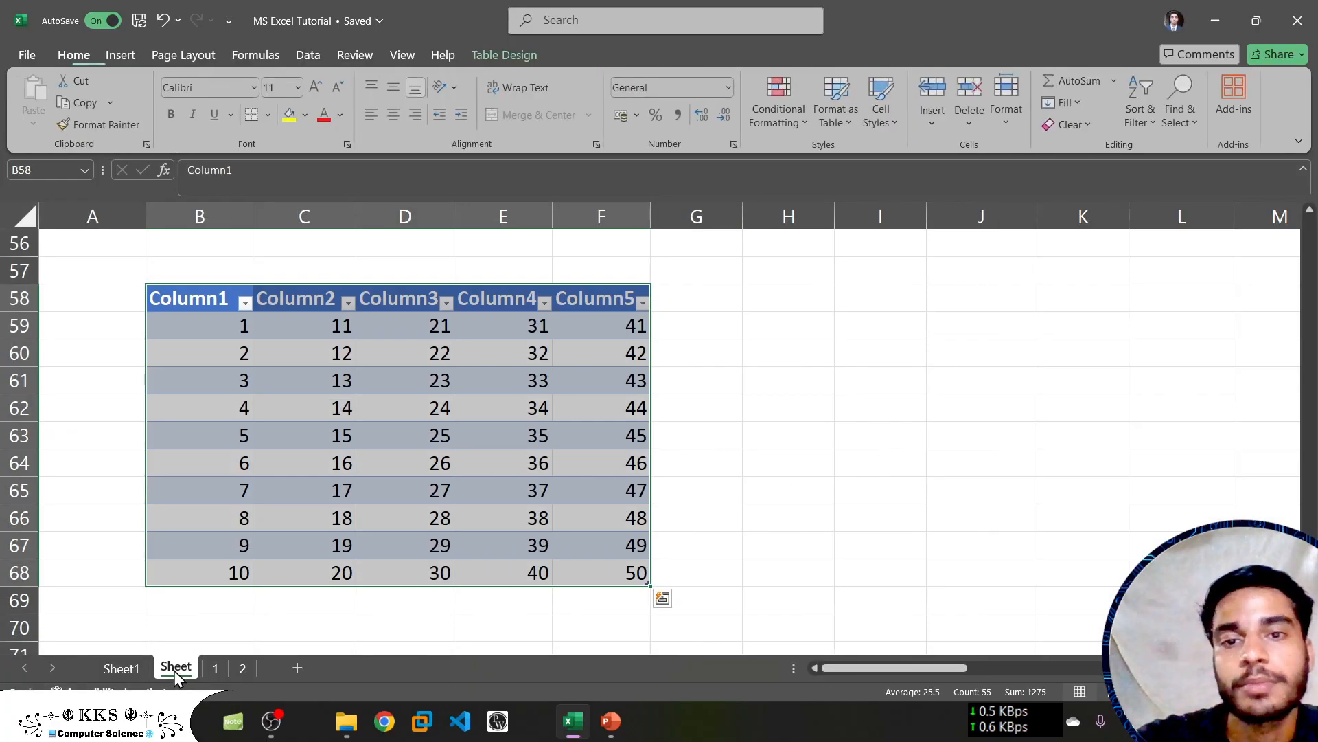
left_click(118, 671)
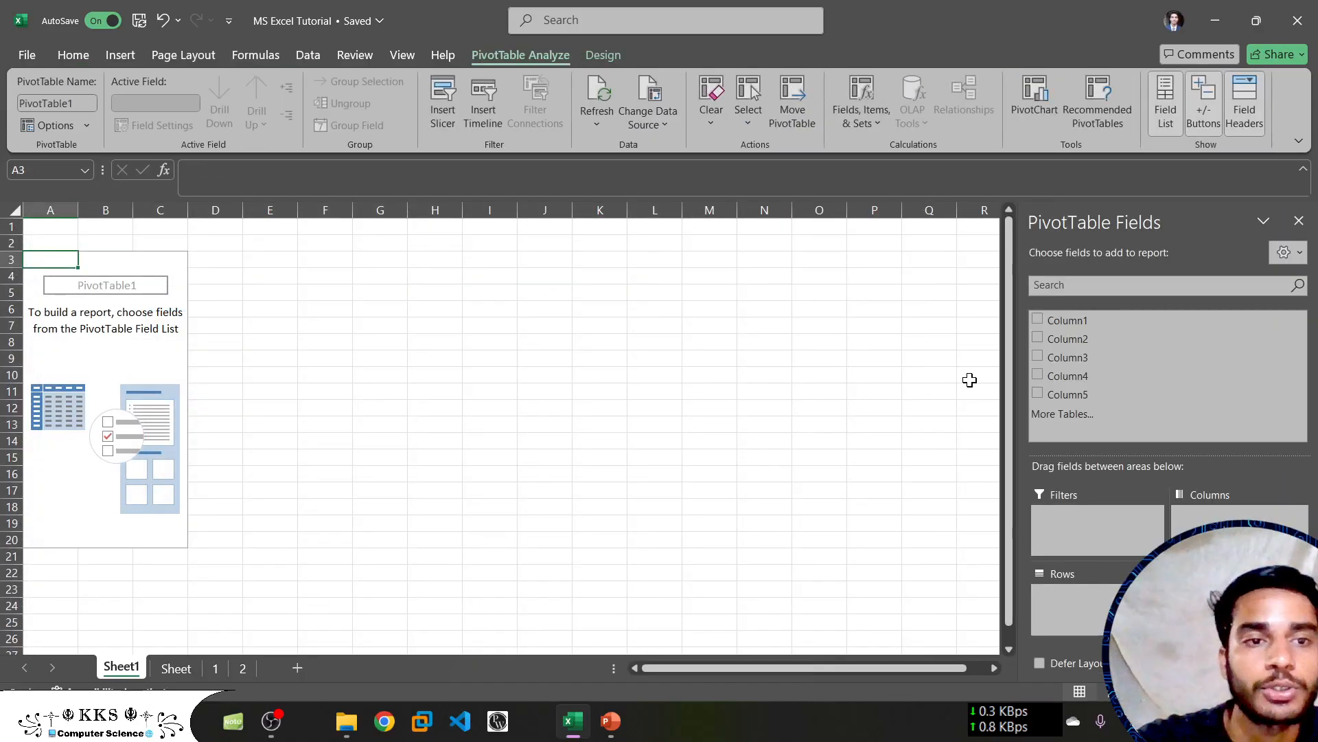
left_click(1038, 320)
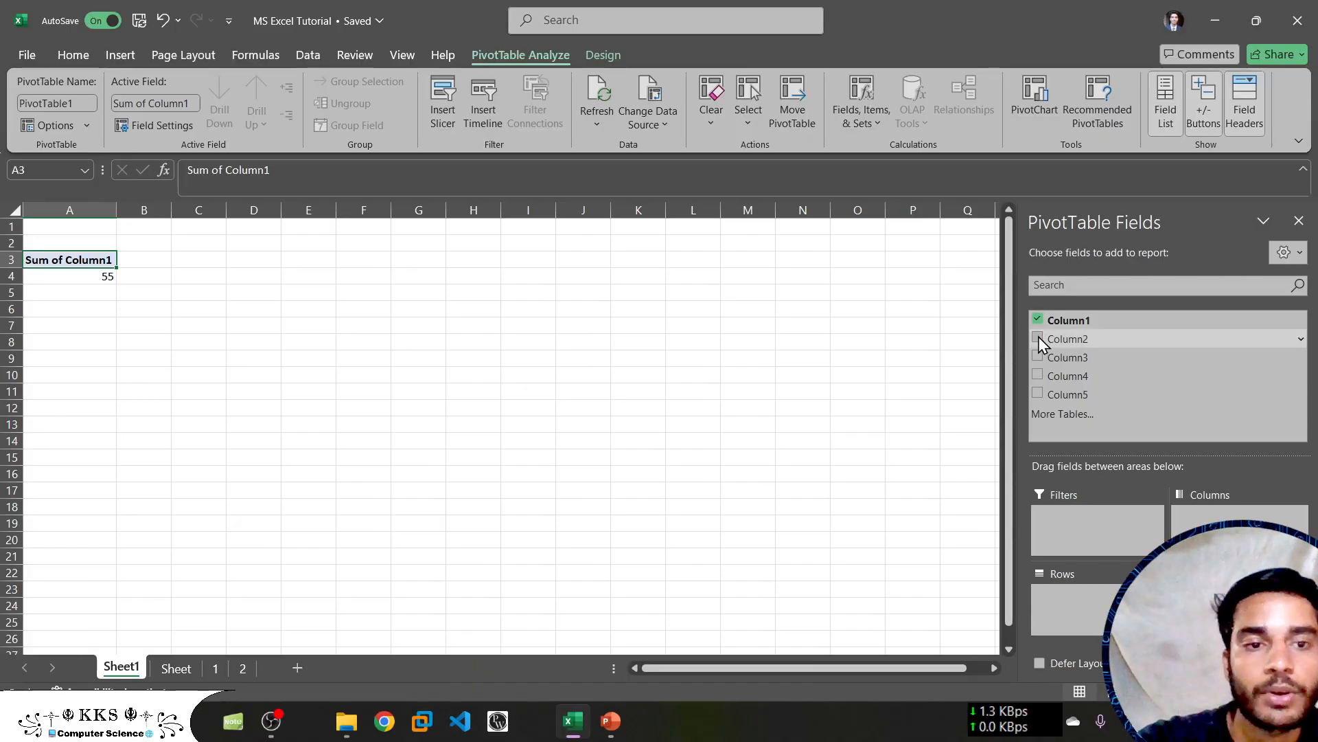
left_click(1038, 338)
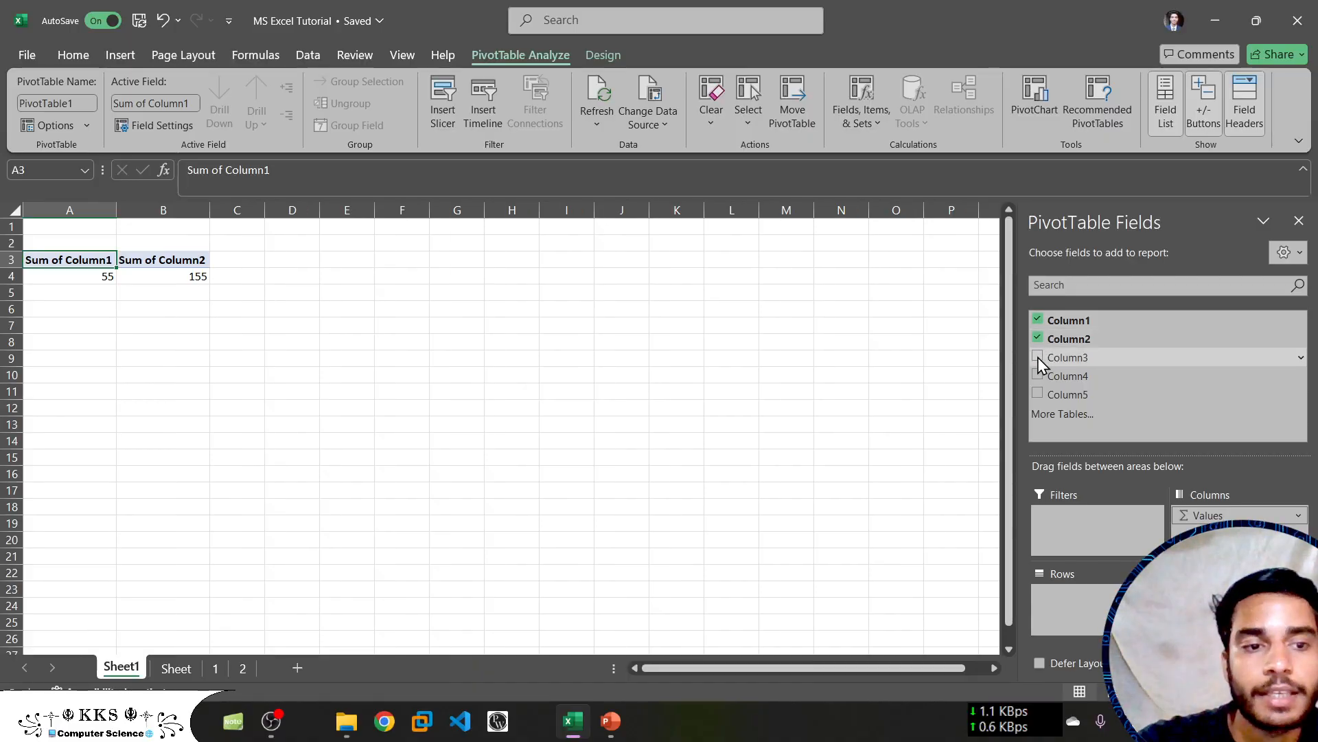
left_click(1038, 357)
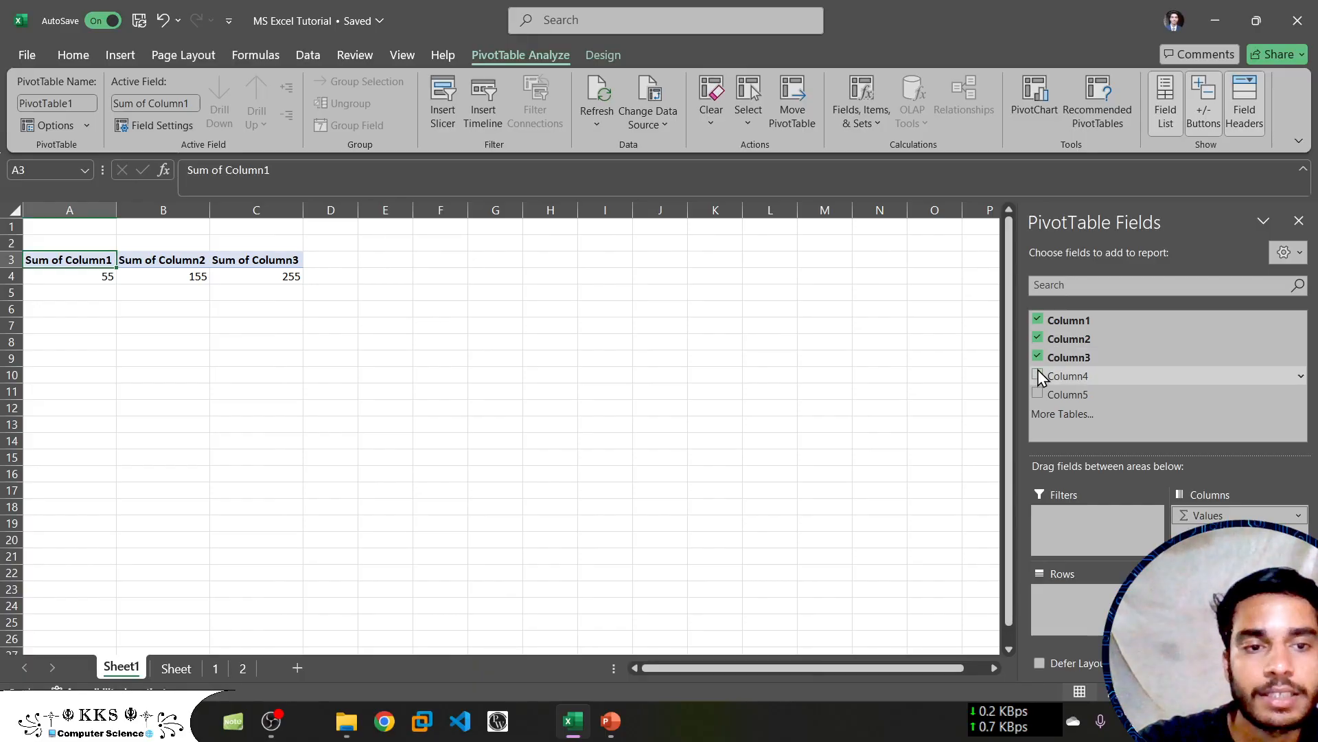
left_click(1038, 376)
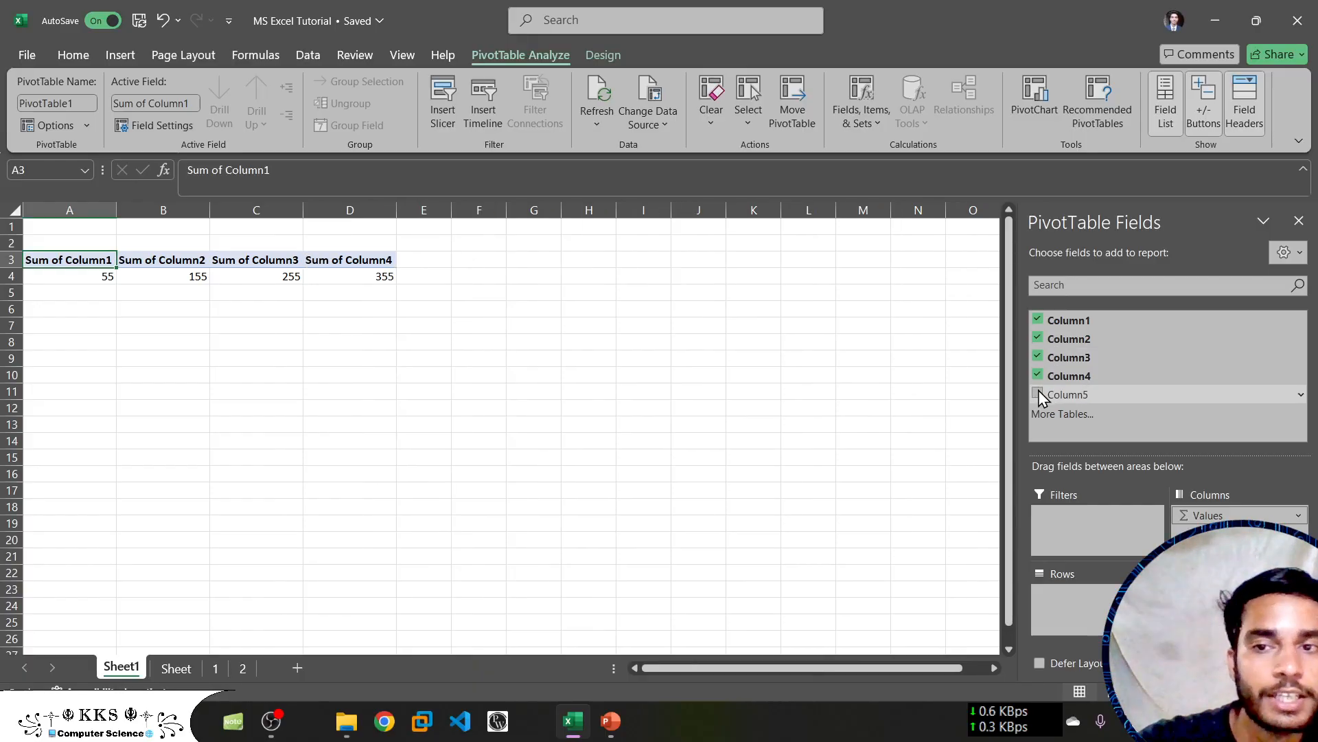
left_click(1038, 390)
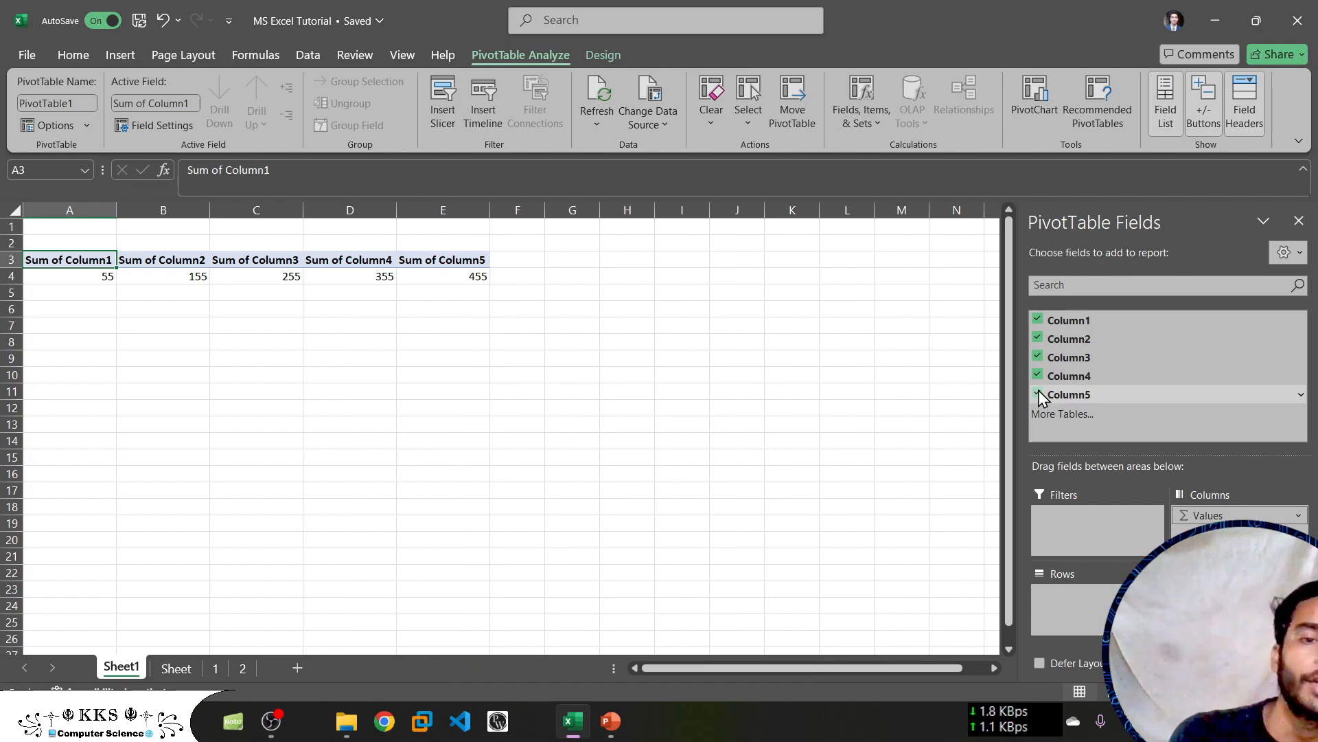
Remove all five fields, Column5 through Column1, from the PivotTable report
left_click(1038, 393)
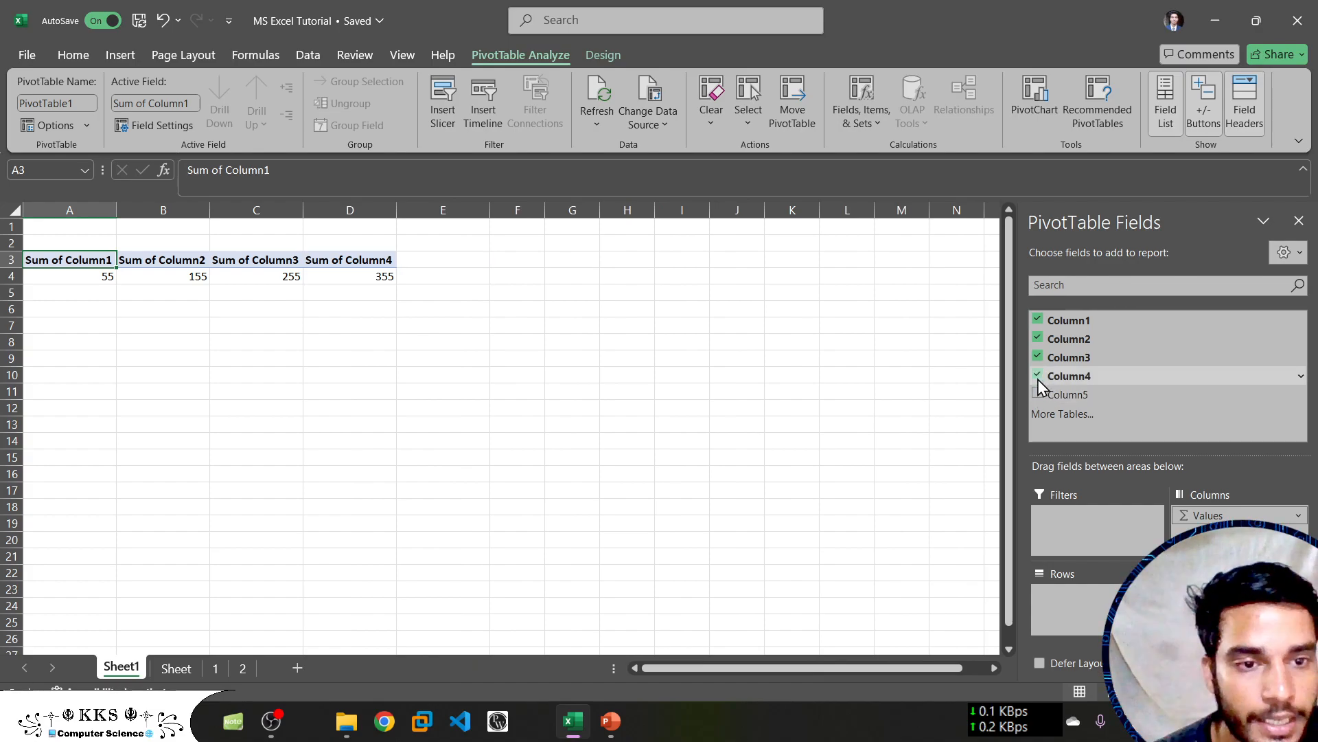
left_click(1038, 378)
left_click(1037, 357)
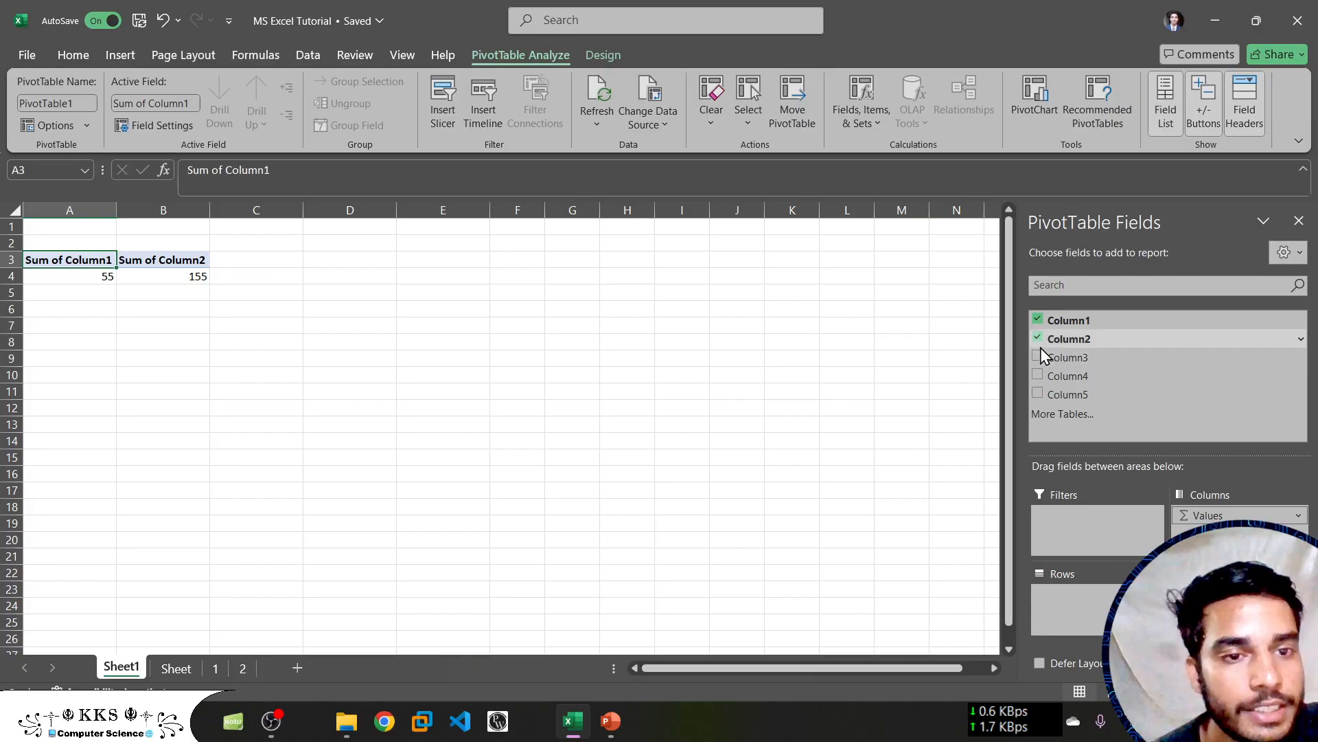
left_click(1038, 340)
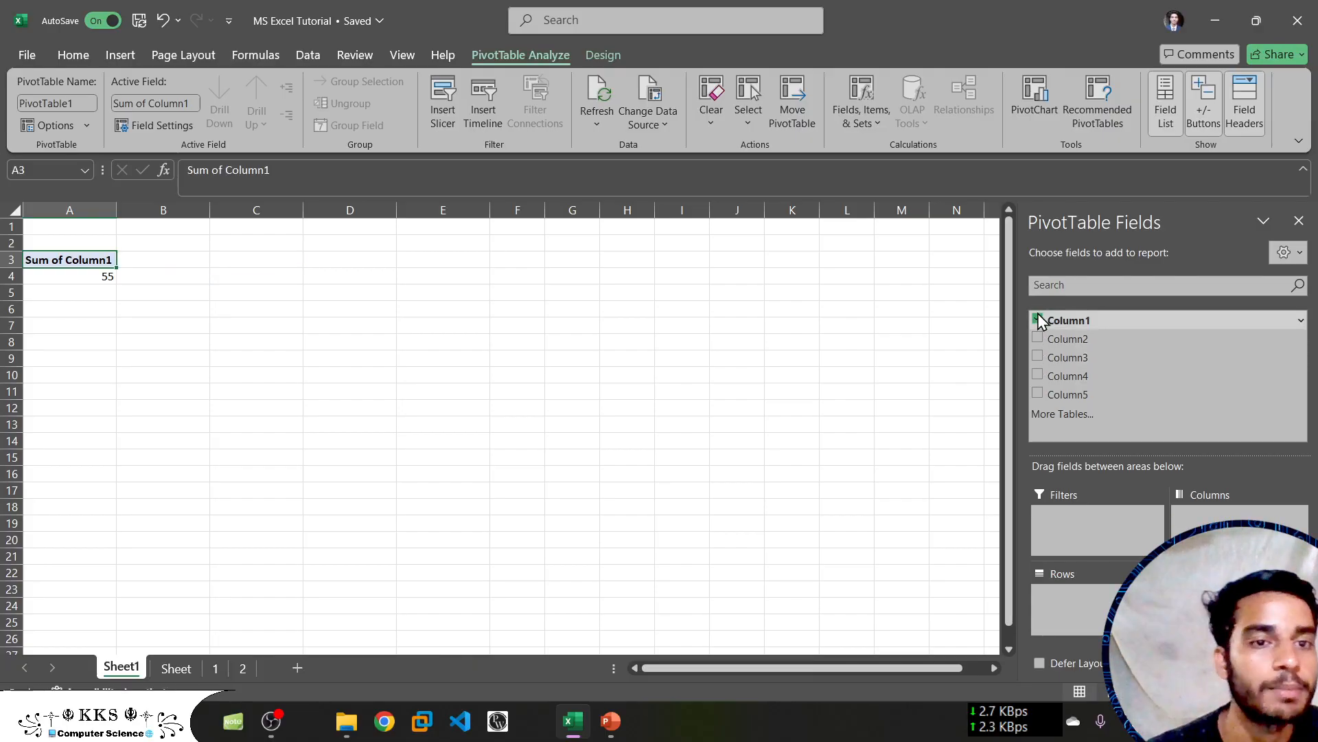
left_click(1038, 319)
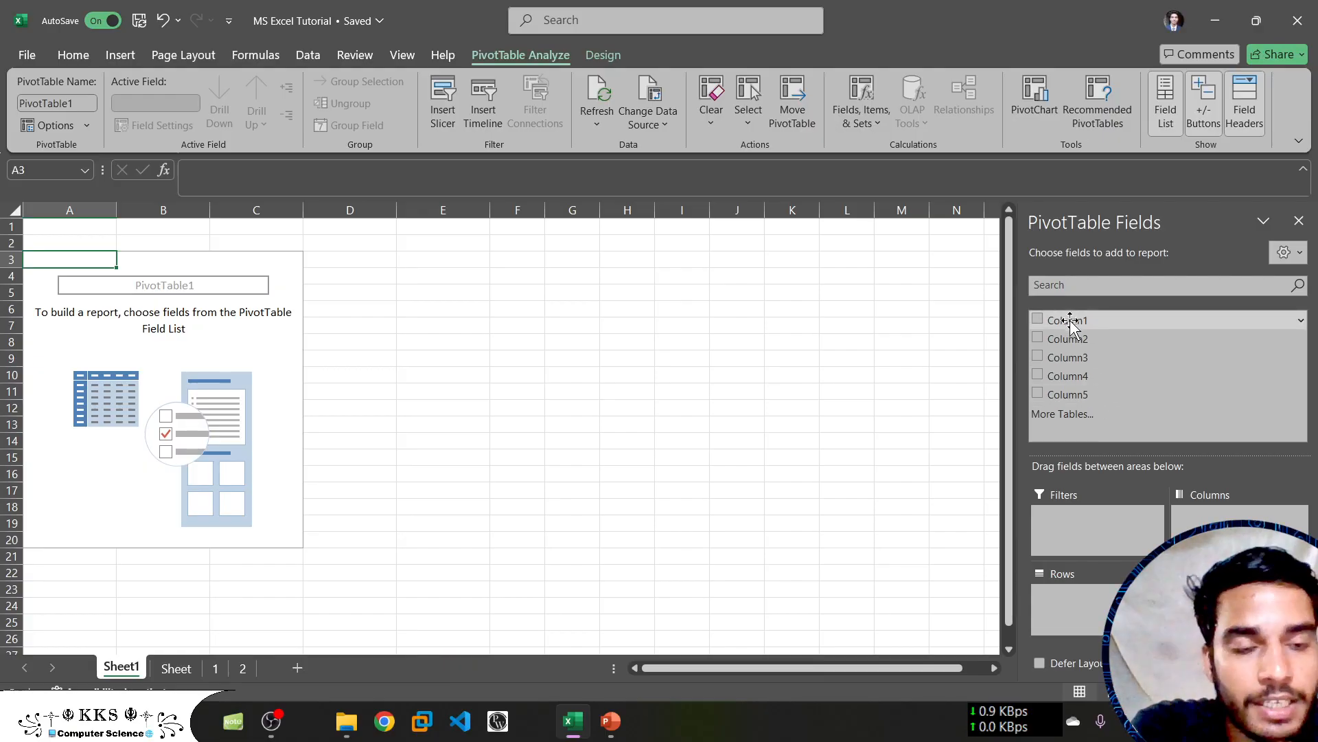
Add Column1 to the Rows area of the PivotTable
left_click_drag(1071, 323, 1075, 598)
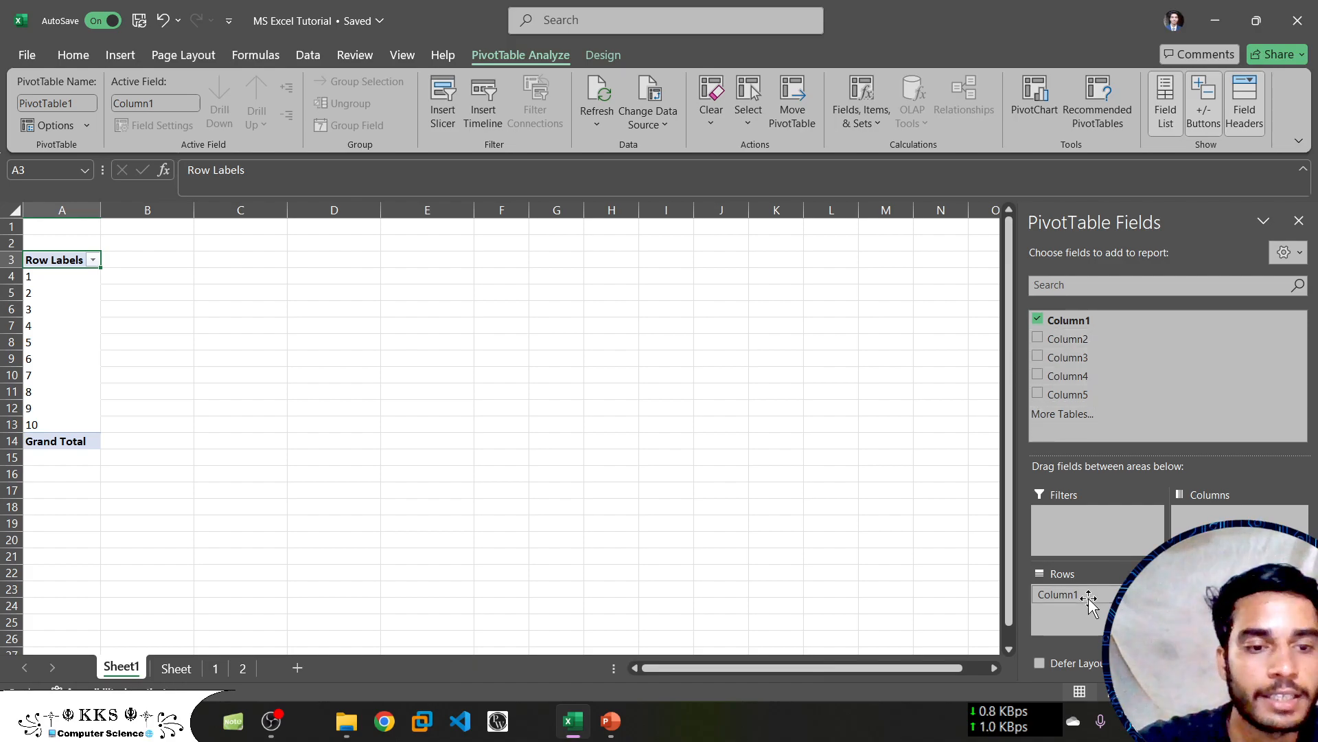
Move Column1 from Rows to the Columns area and add Column2 and Column3 beneath it
left_click_drag(1100, 594, 1209, 516)
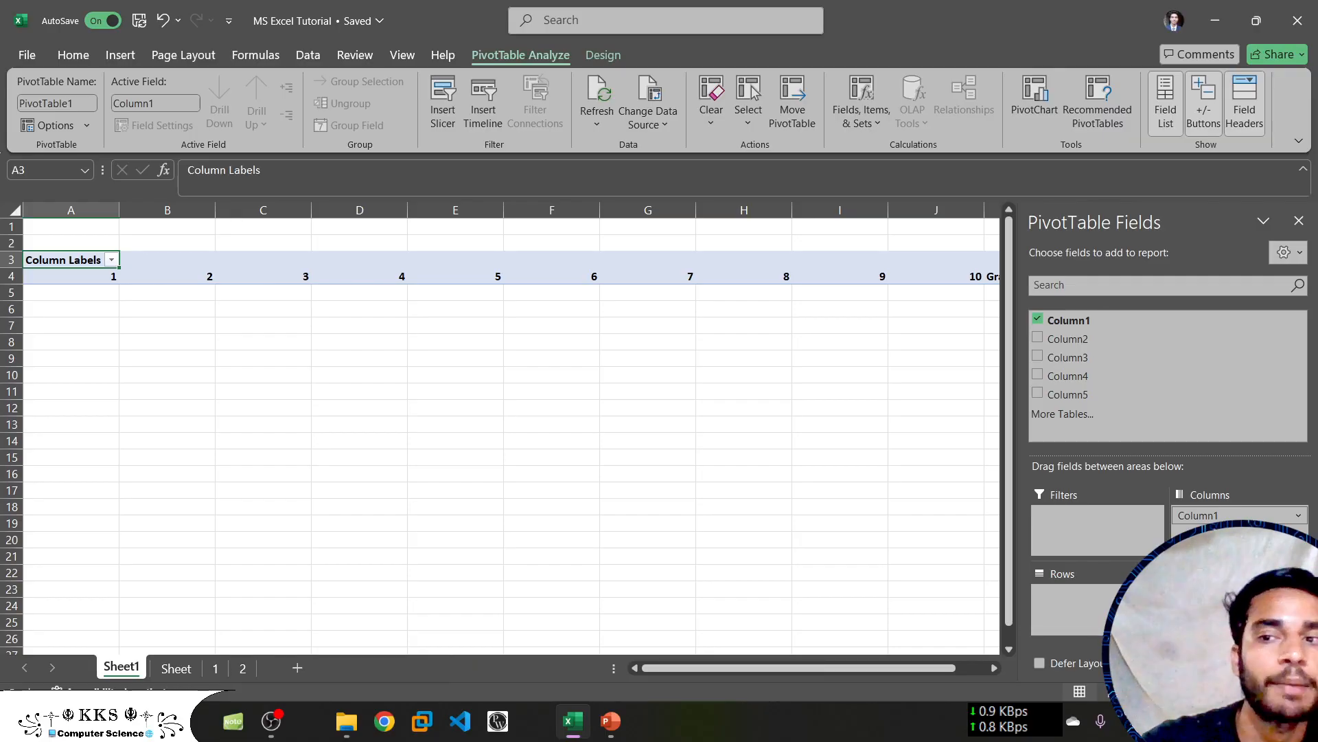
left_click_drag(1057, 340, 1198, 526)
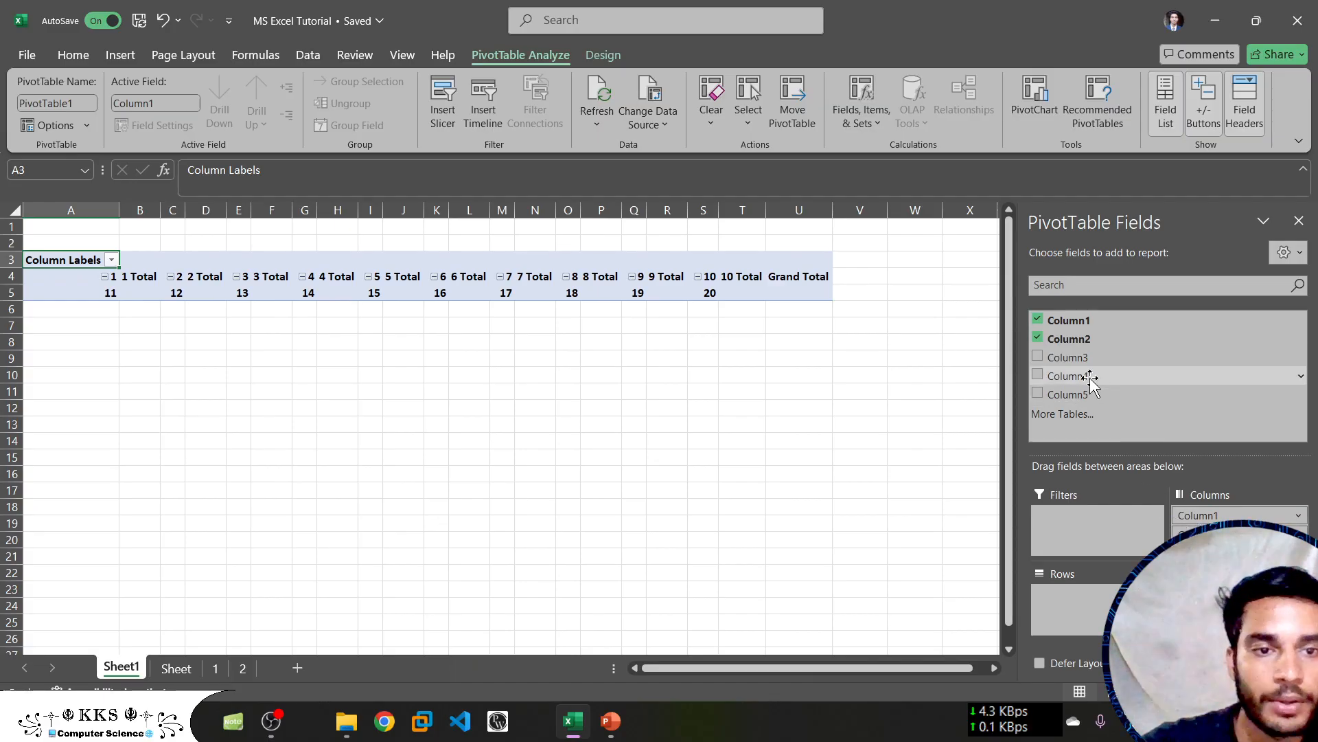
left_click_drag(1074, 357, 1183, 534)
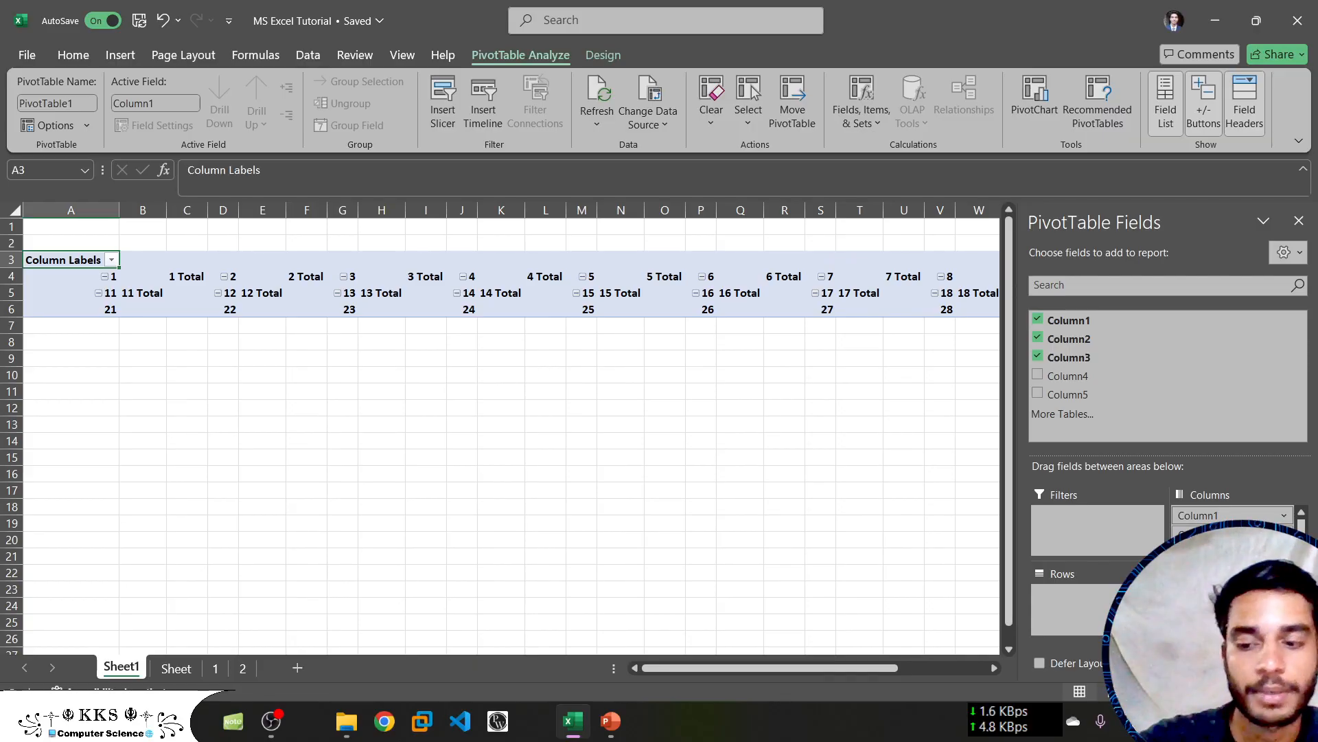
Undo the last three field placements in the Columns area of the PivotTable
key("ctrl+z")
key("ctrl+z")
key("ctrl+z")
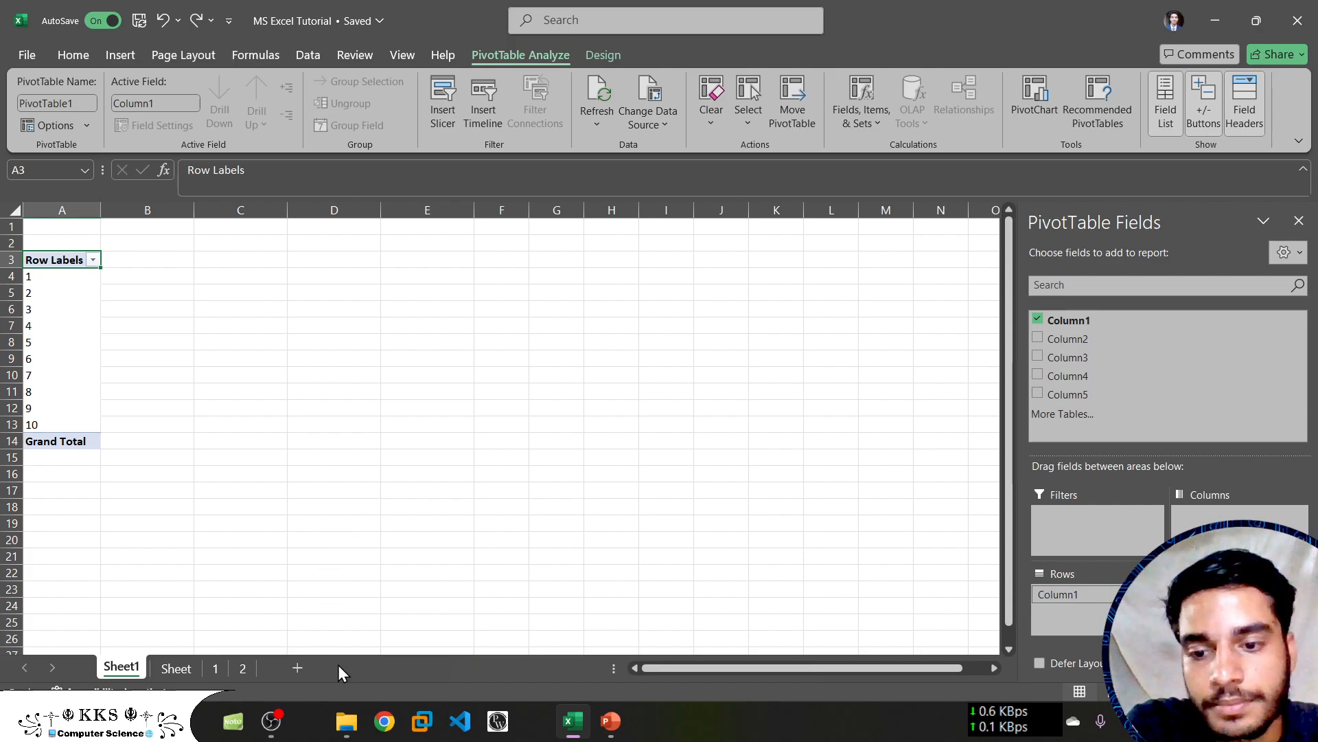
left_click(270, 726)
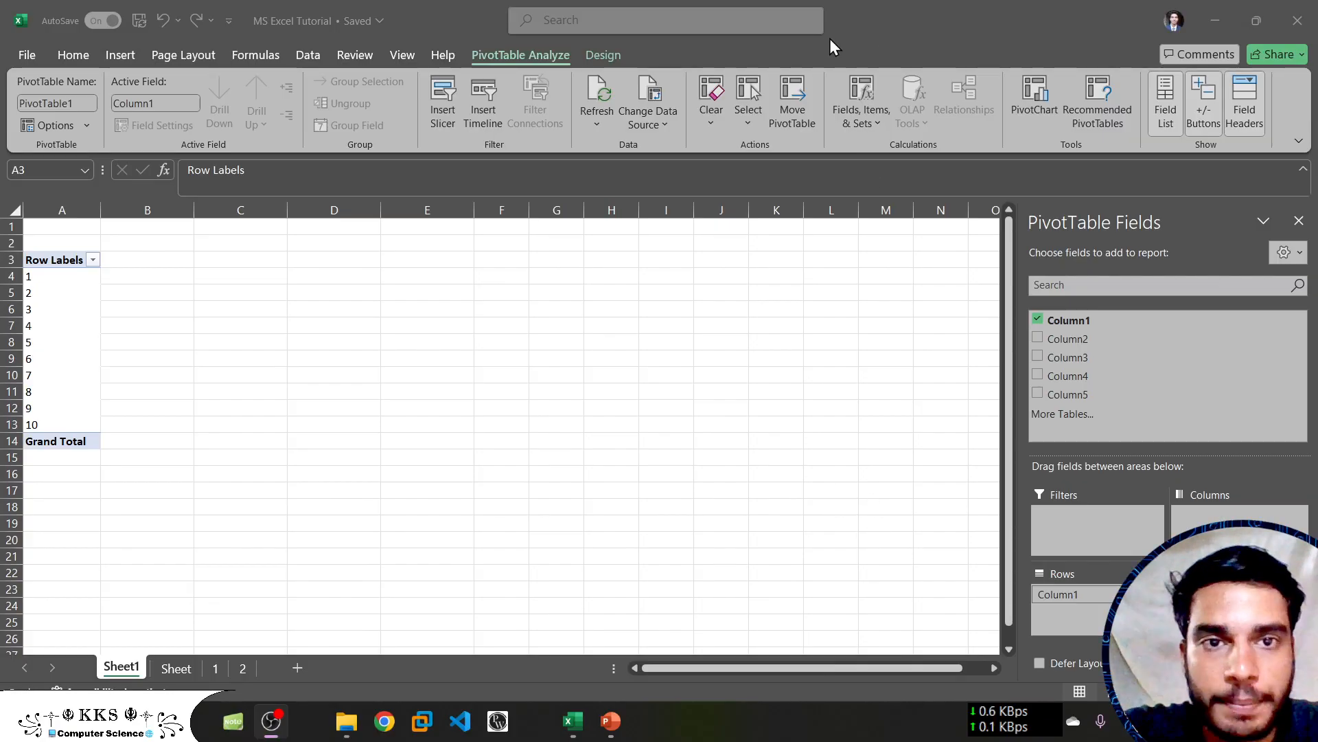
left_click(785, 56)
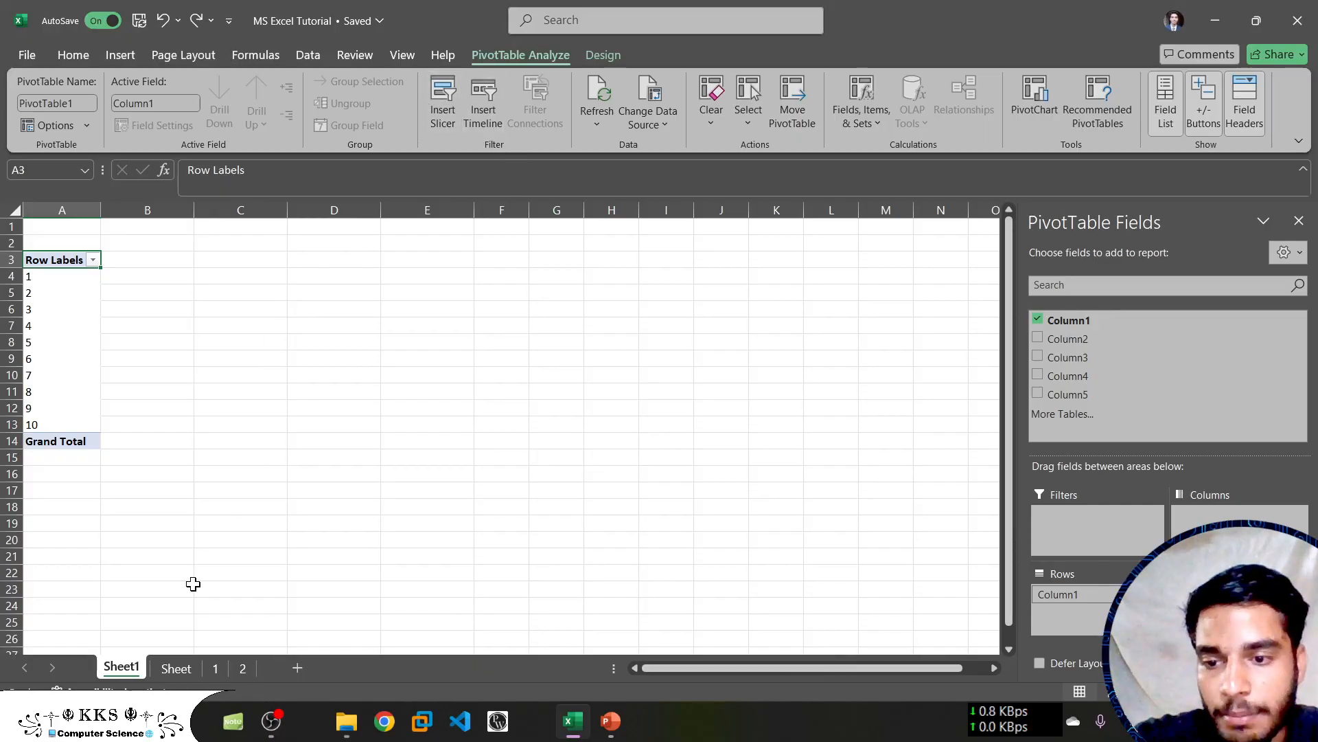
Compare the source table on the worksheet named Sheet with the PivotTable report on Sheet1
left_click(175, 668)
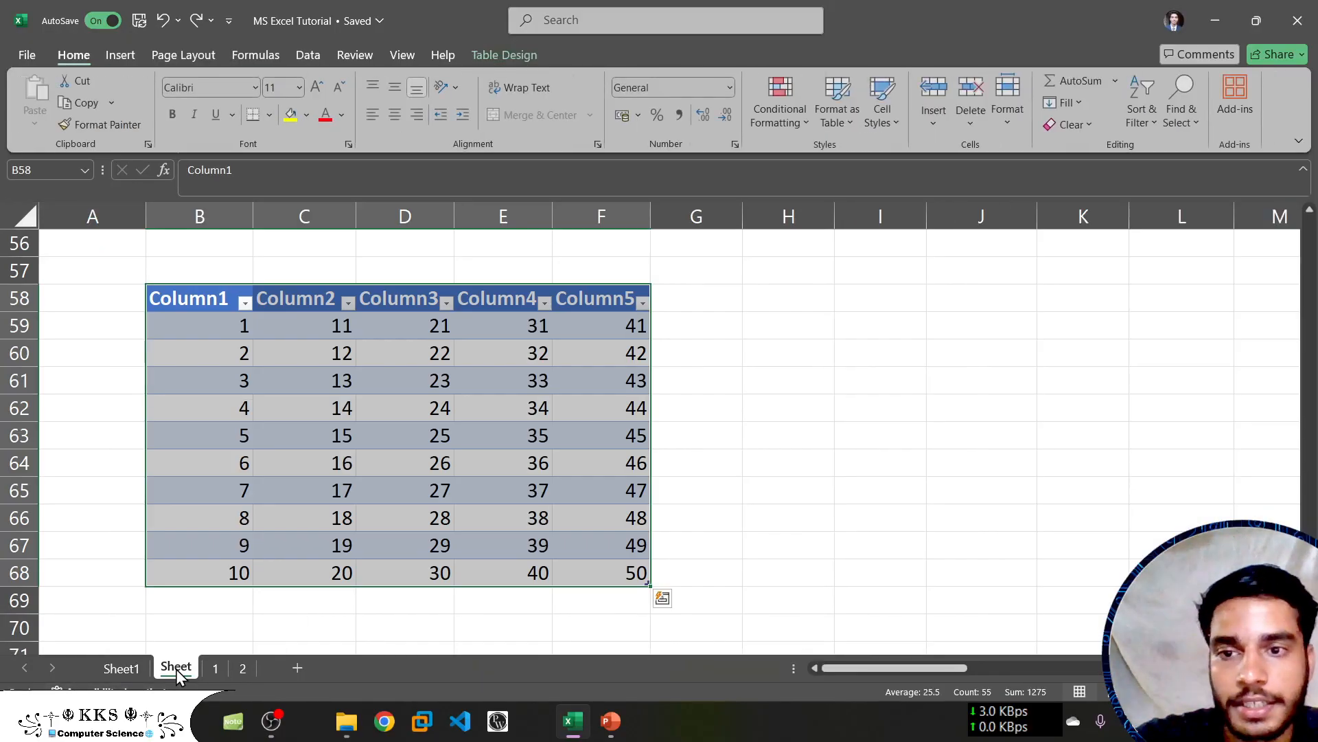
left_click(117, 668)
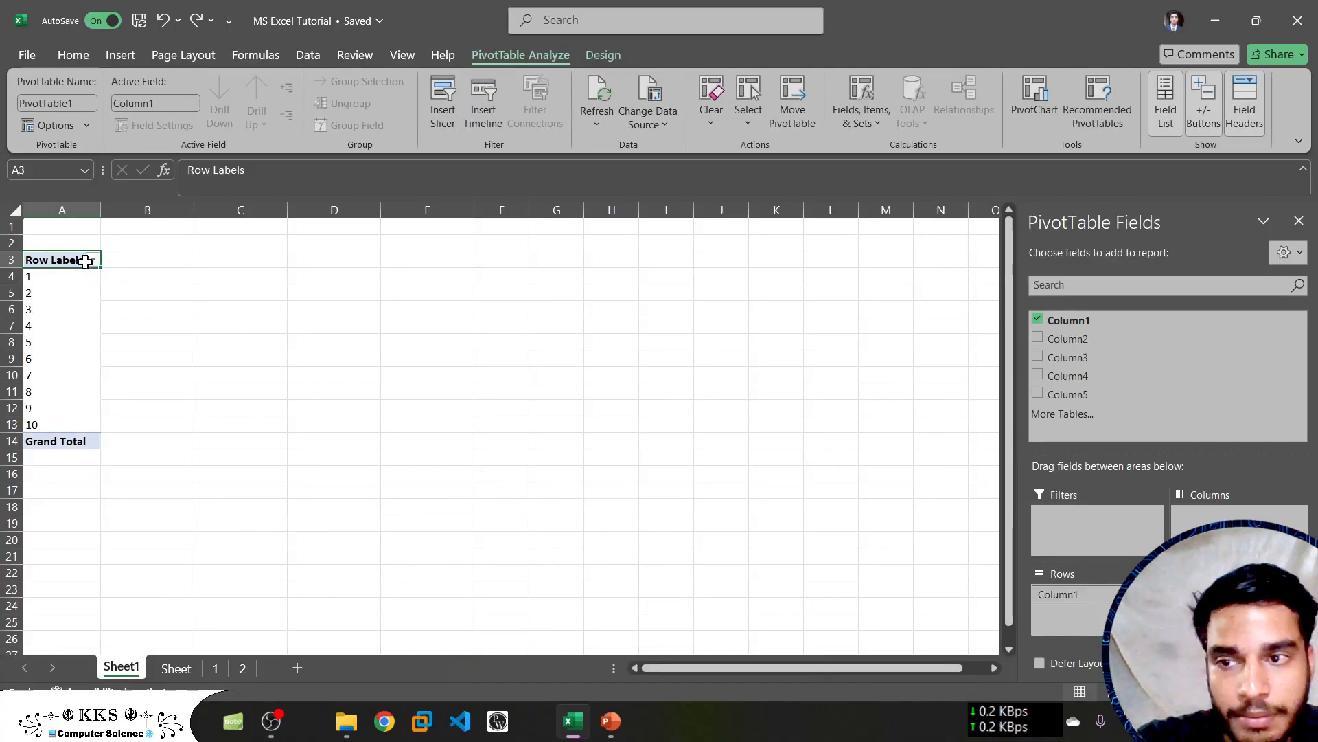
left_click(140, 262)
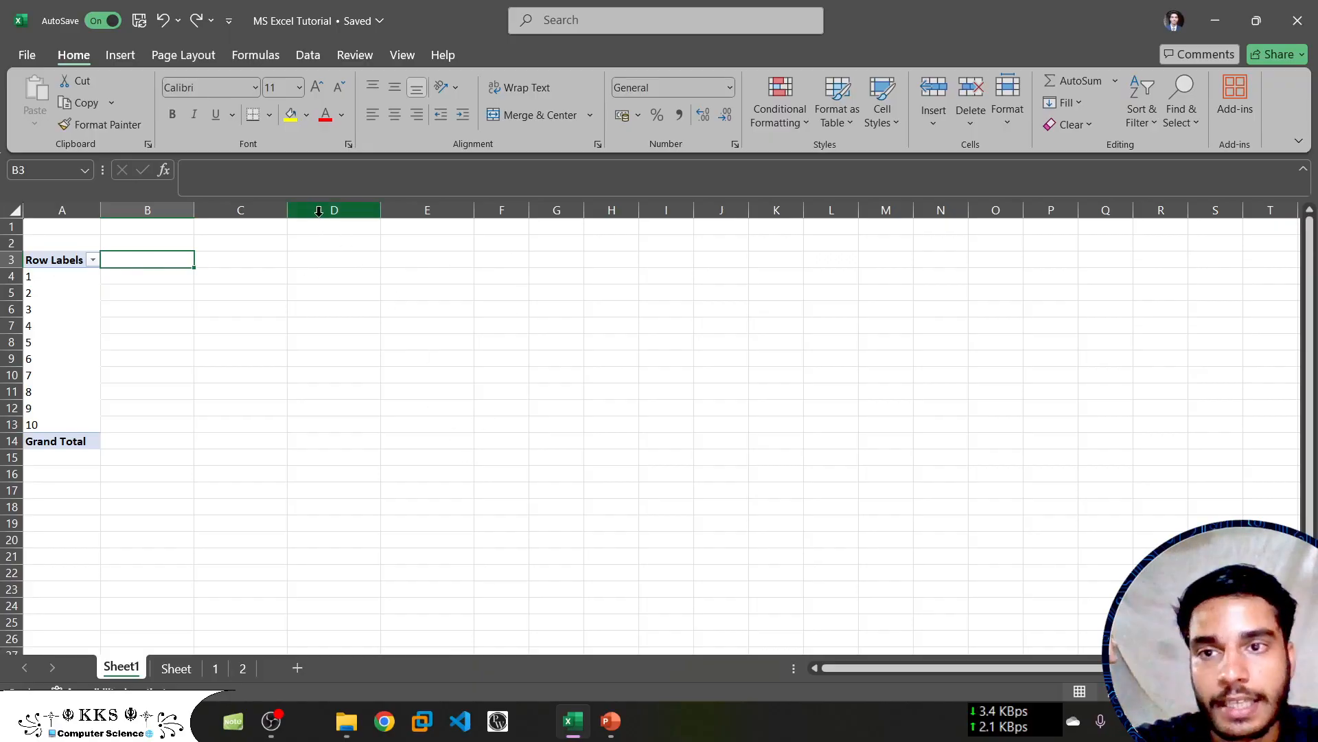
left_click(171, 668)
left_click(121, 668)
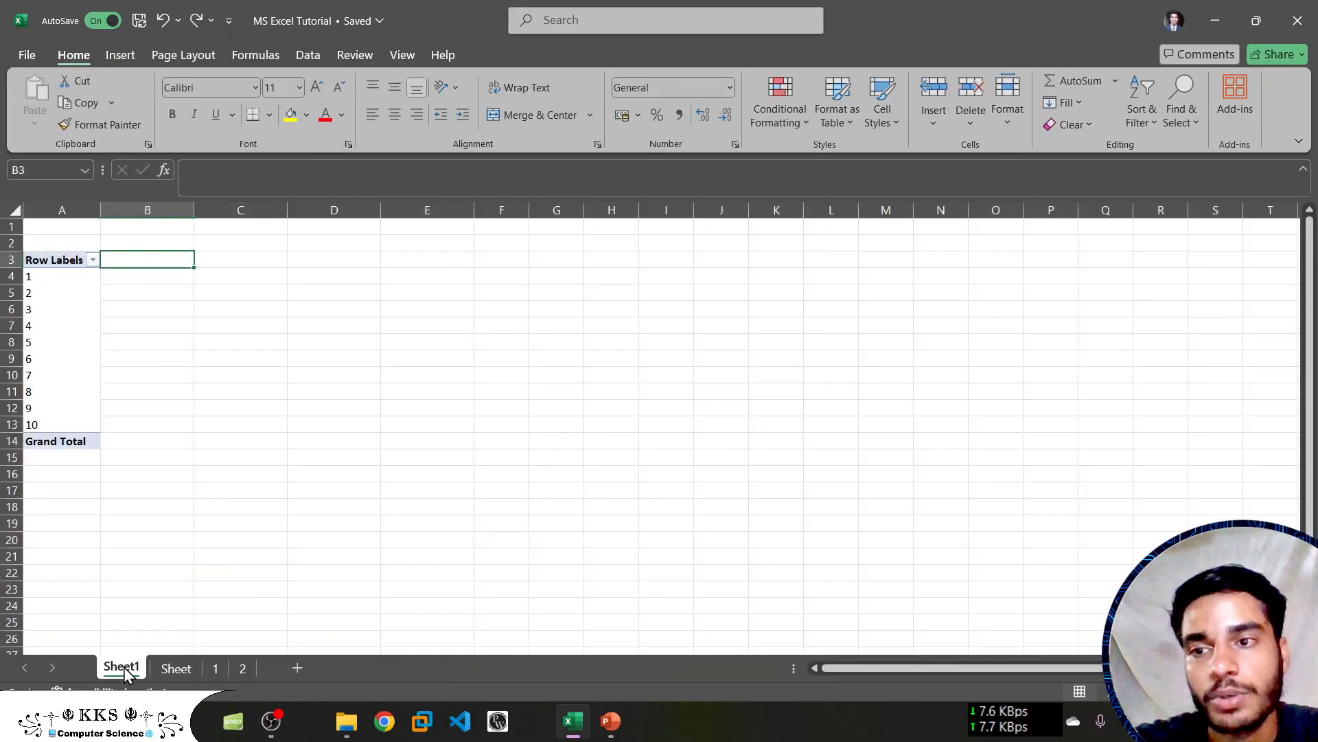
Try adding Column2 beneath Column1 in the Rows area of the PivotTable
left_click(56, 326)
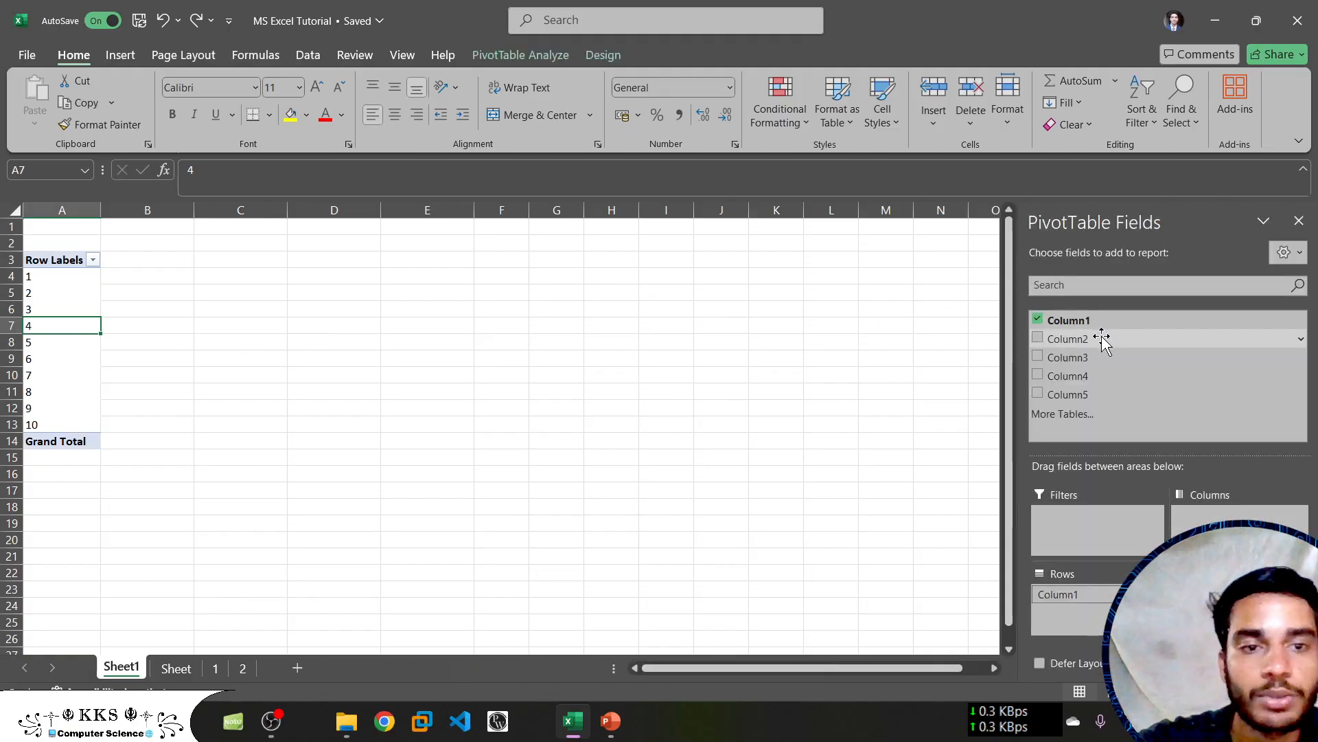
left_click_drag(1101, 342, 1101, 616)
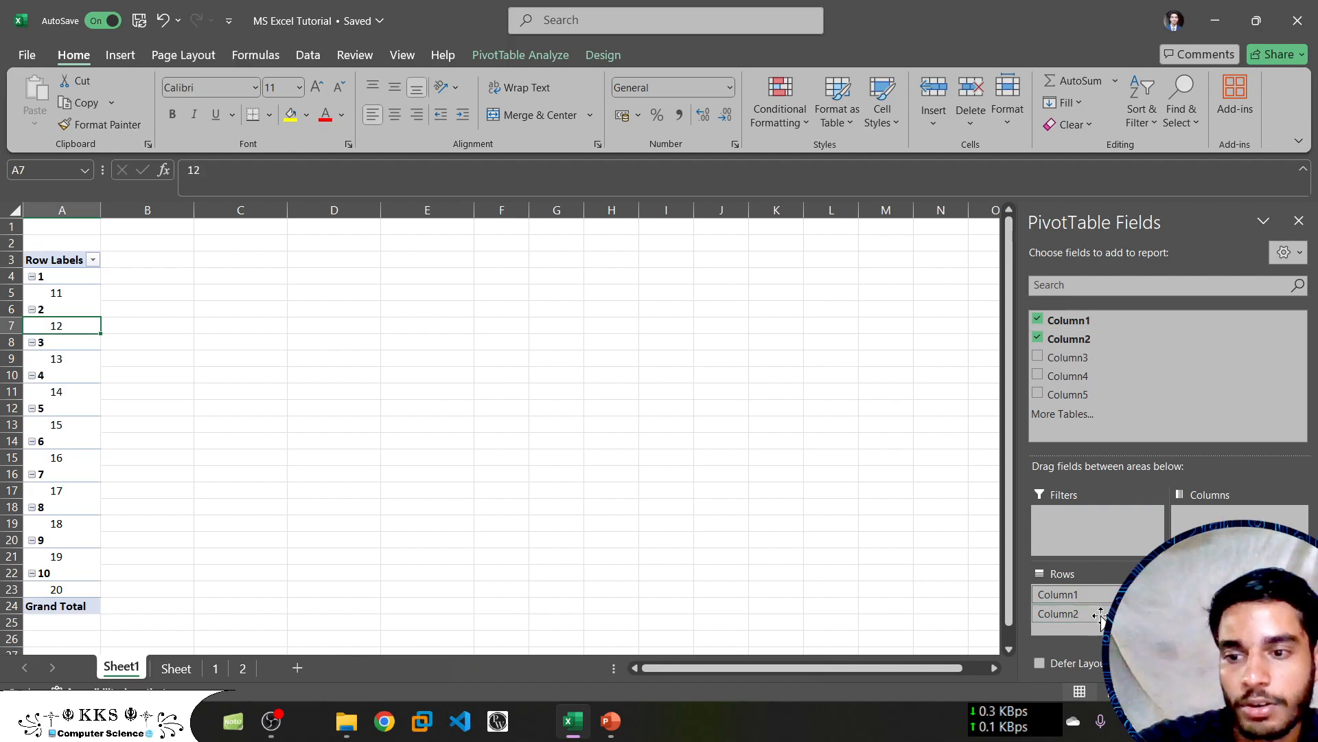
key("ctrl+z")
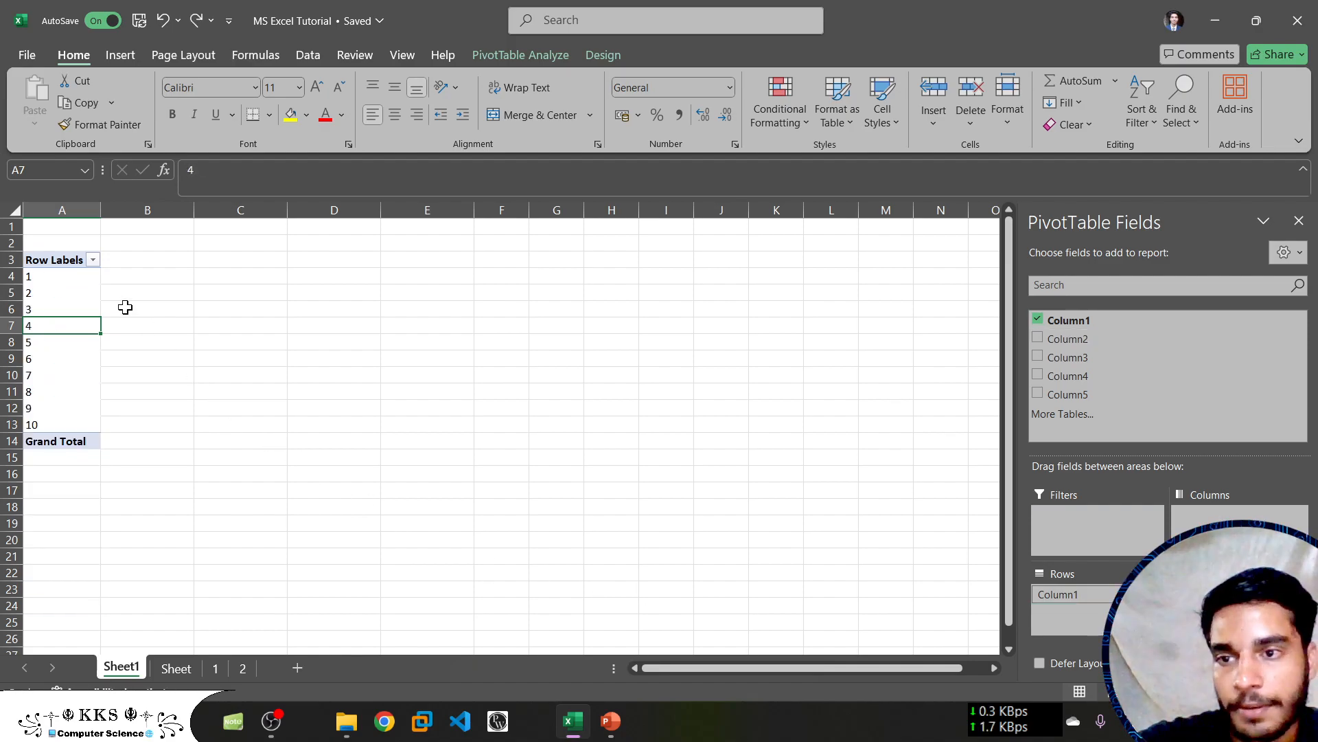
Place Column2 in Rows, Column3 in Columns and Column4 in Filters, keeping the Column4 filter at (All)
left_click(53, 262)
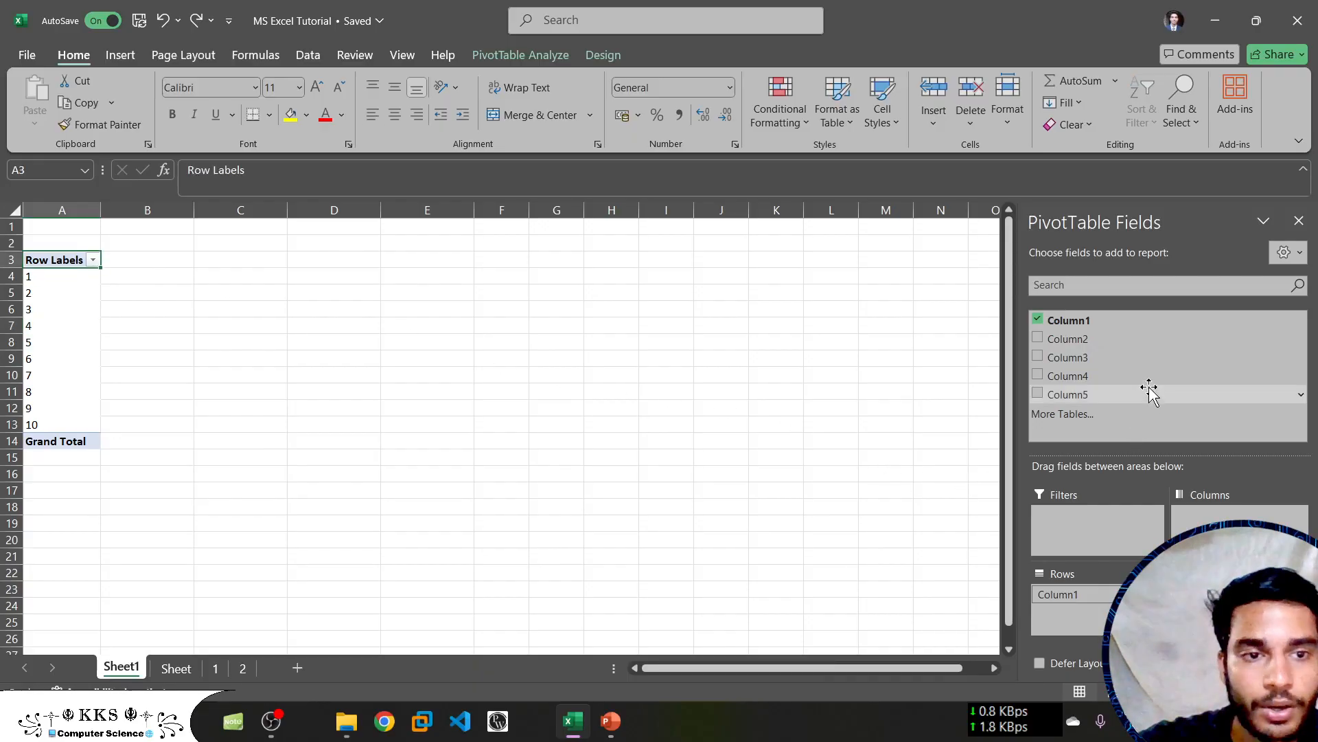
left_click_drag(1139, 337, 1068, 627)
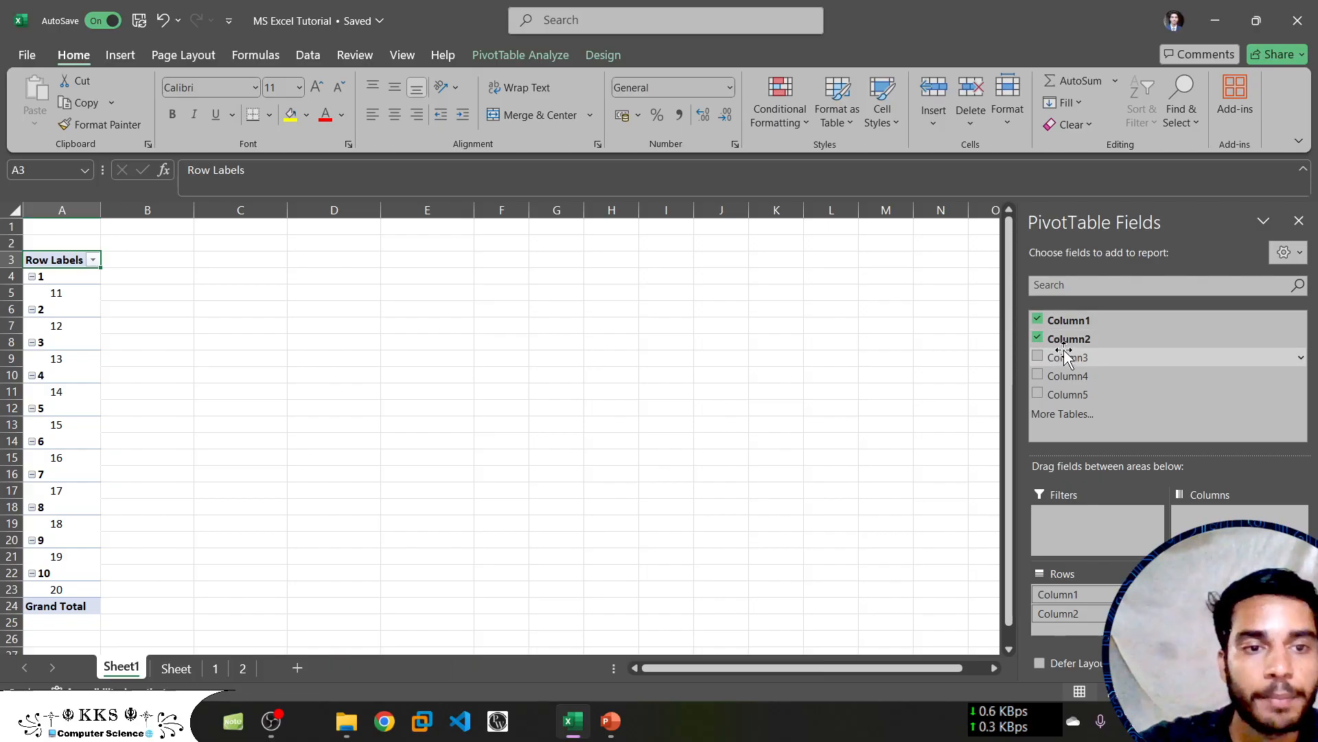
left_click_drag(1068, 359, 1229, 515)
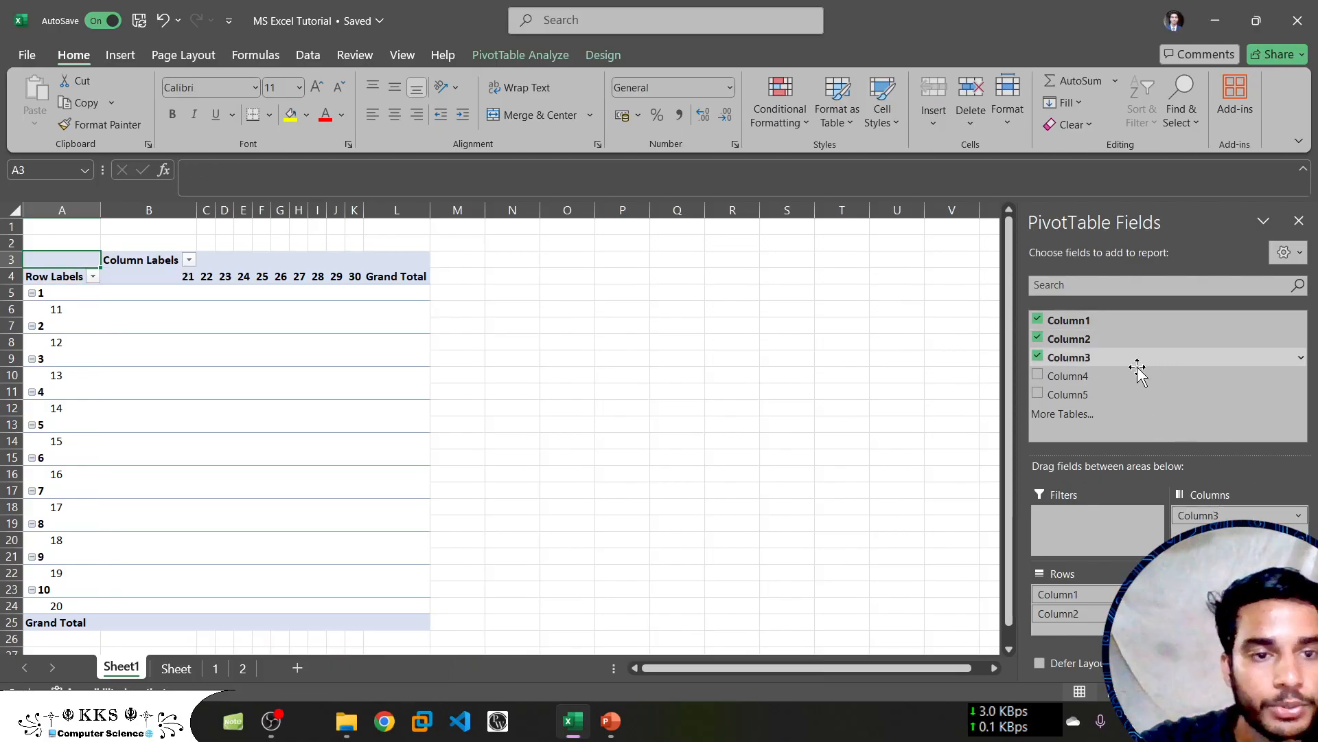
left_click_drag(1061, 385, 1061, 516)
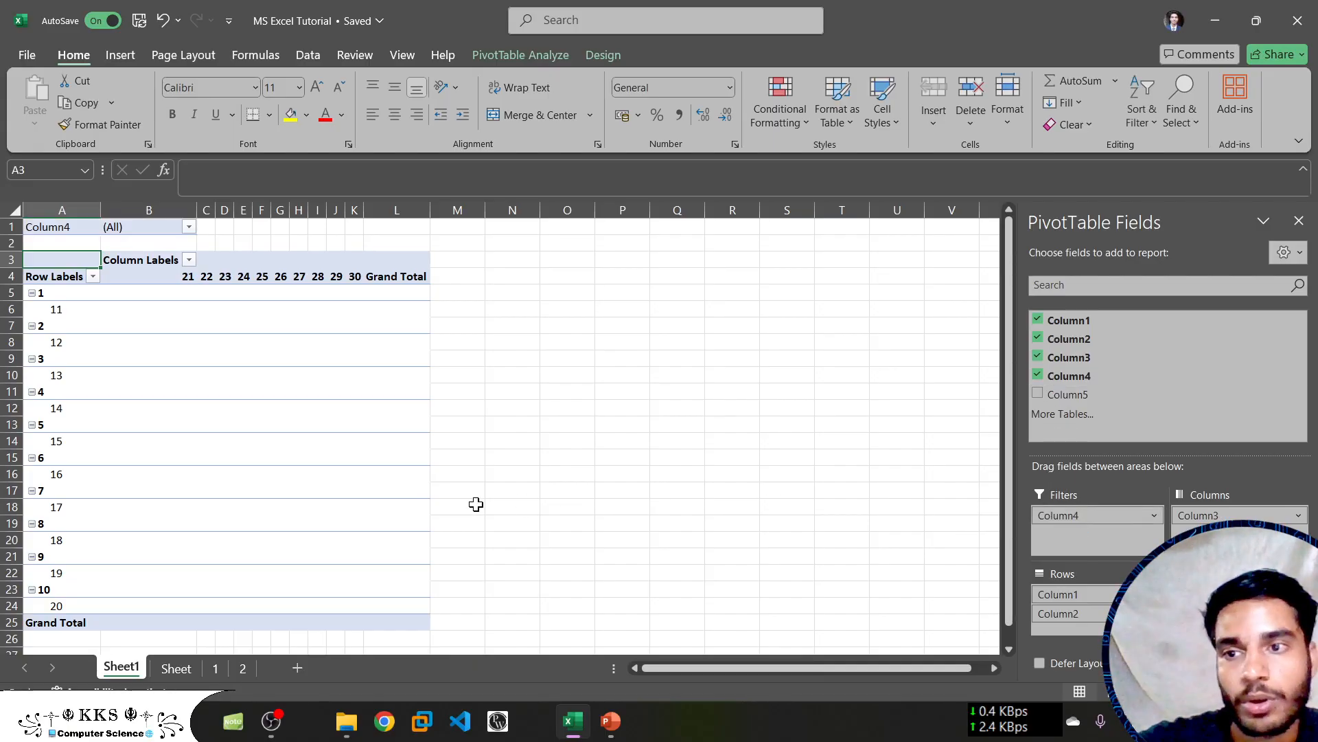
left_click(189, 229)
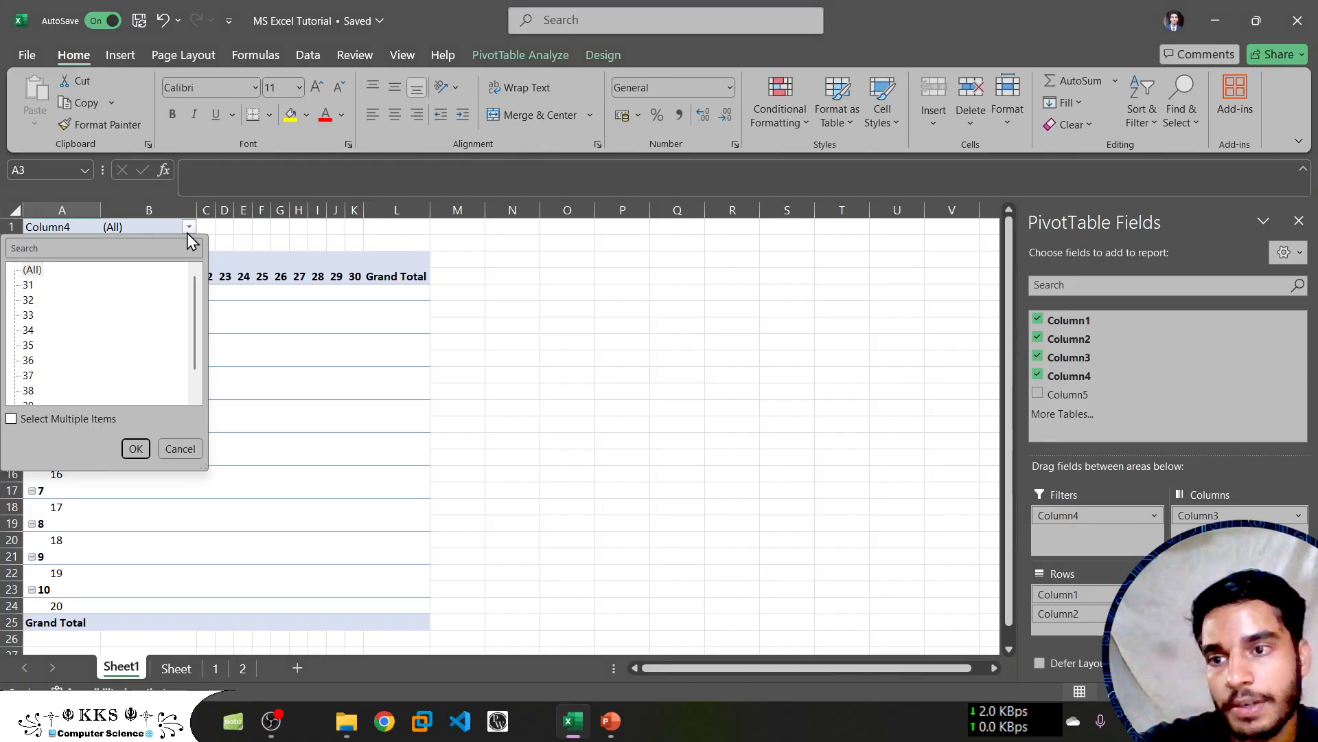
left_click(135, 448)
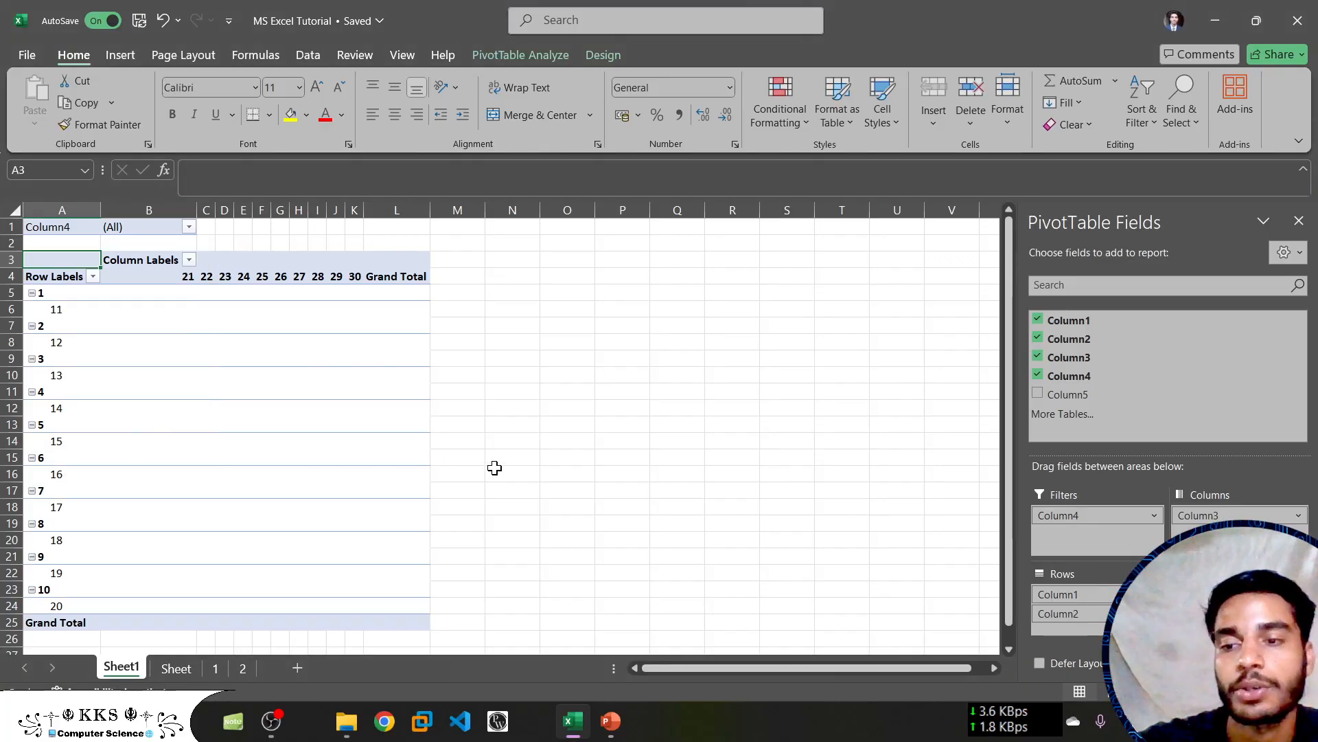
Undo the field placements, including Column1 in Rows, until the PivotTable report is empty
key("ctrl+z")
key("ctrl+z")
key("ctrl+z")
key("ctrl+z")
key("ctrl+z")
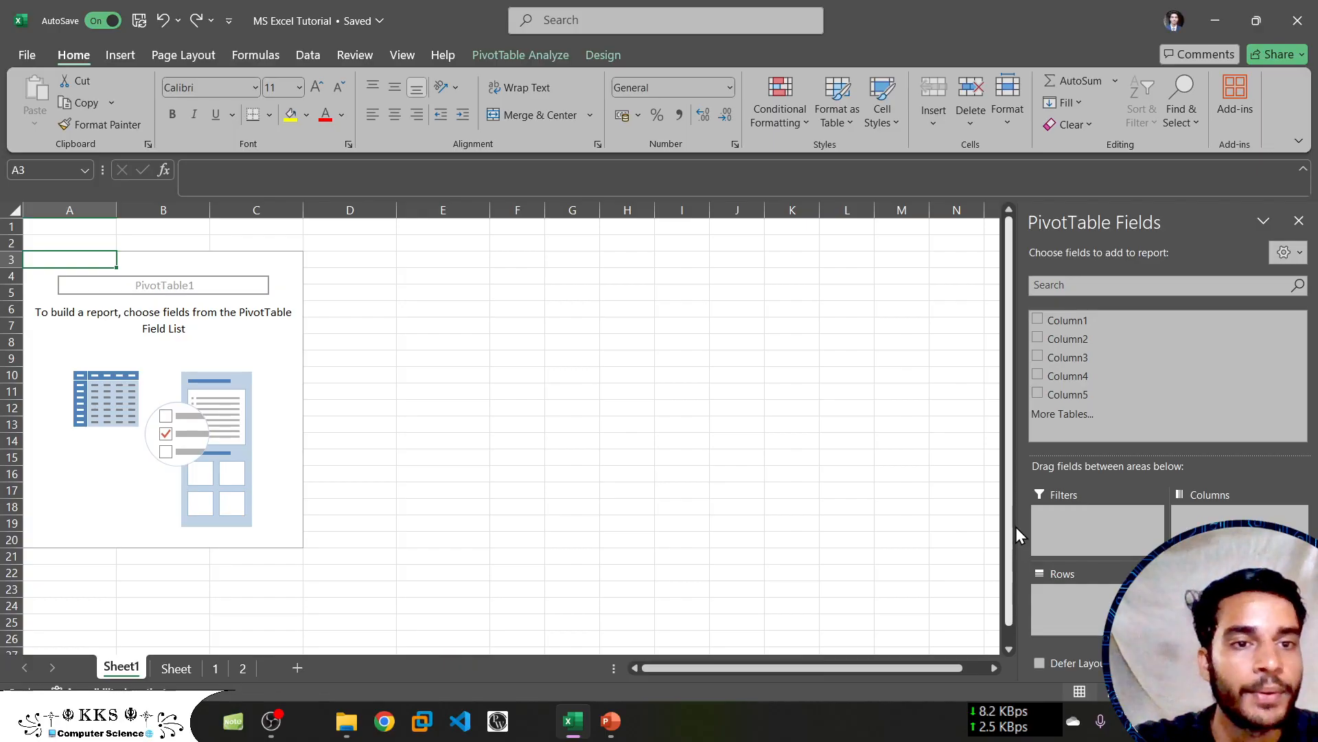
Insert a slicer for the Column1 field of the PivotTable
left_click(531, 53)
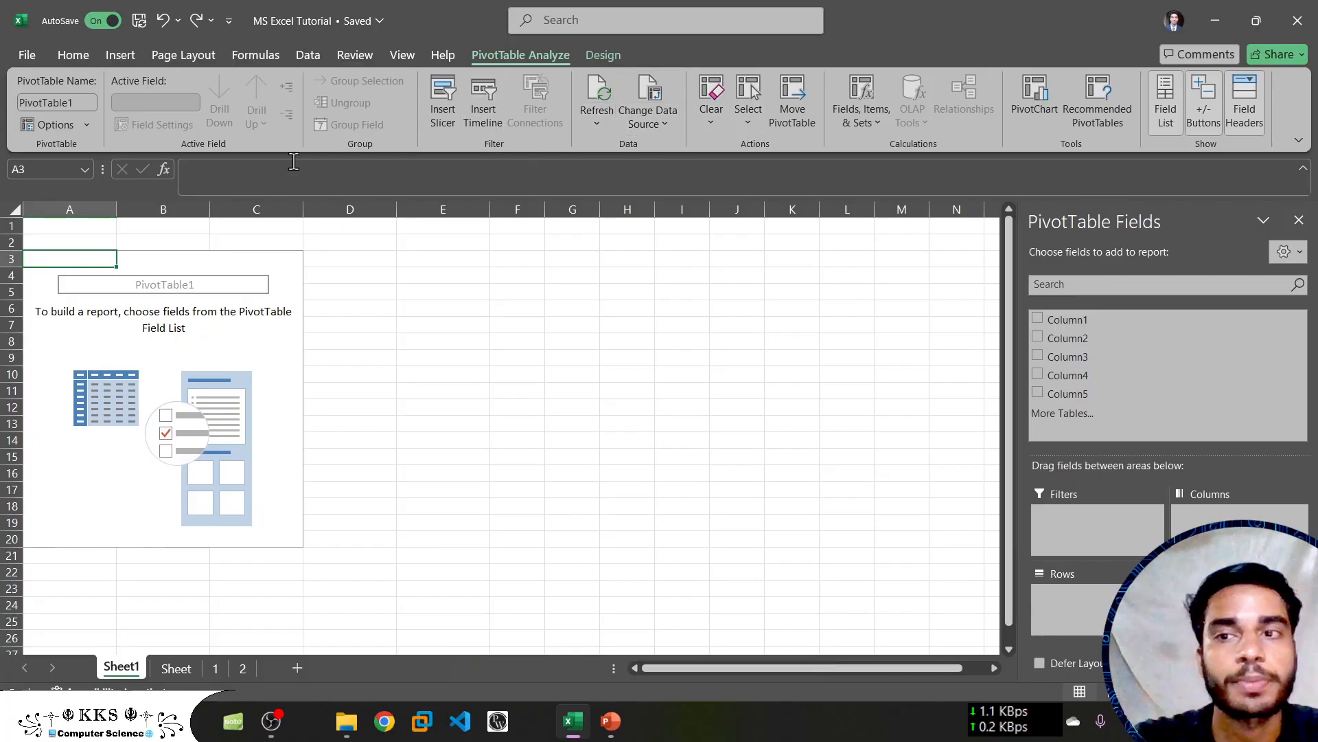
left_click(86, 125)
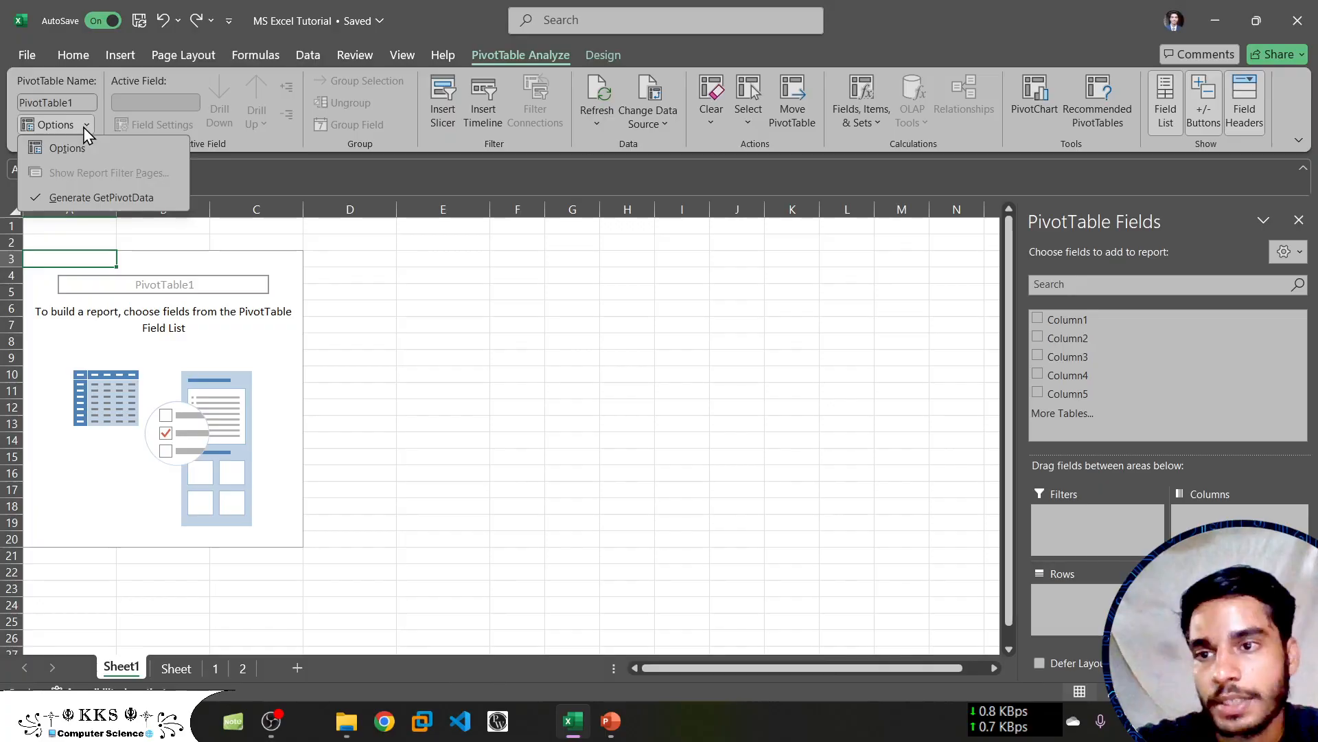
left_click(176, 107)
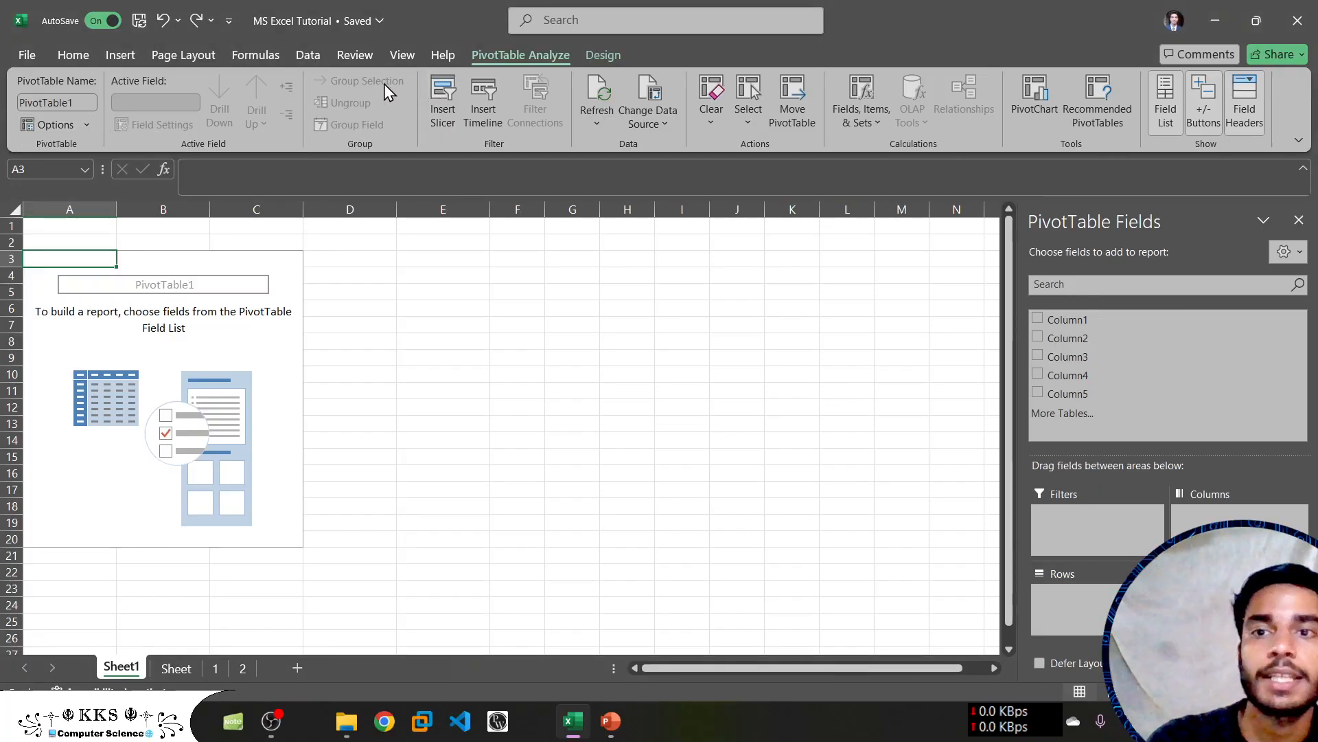
left_click(445, 113)
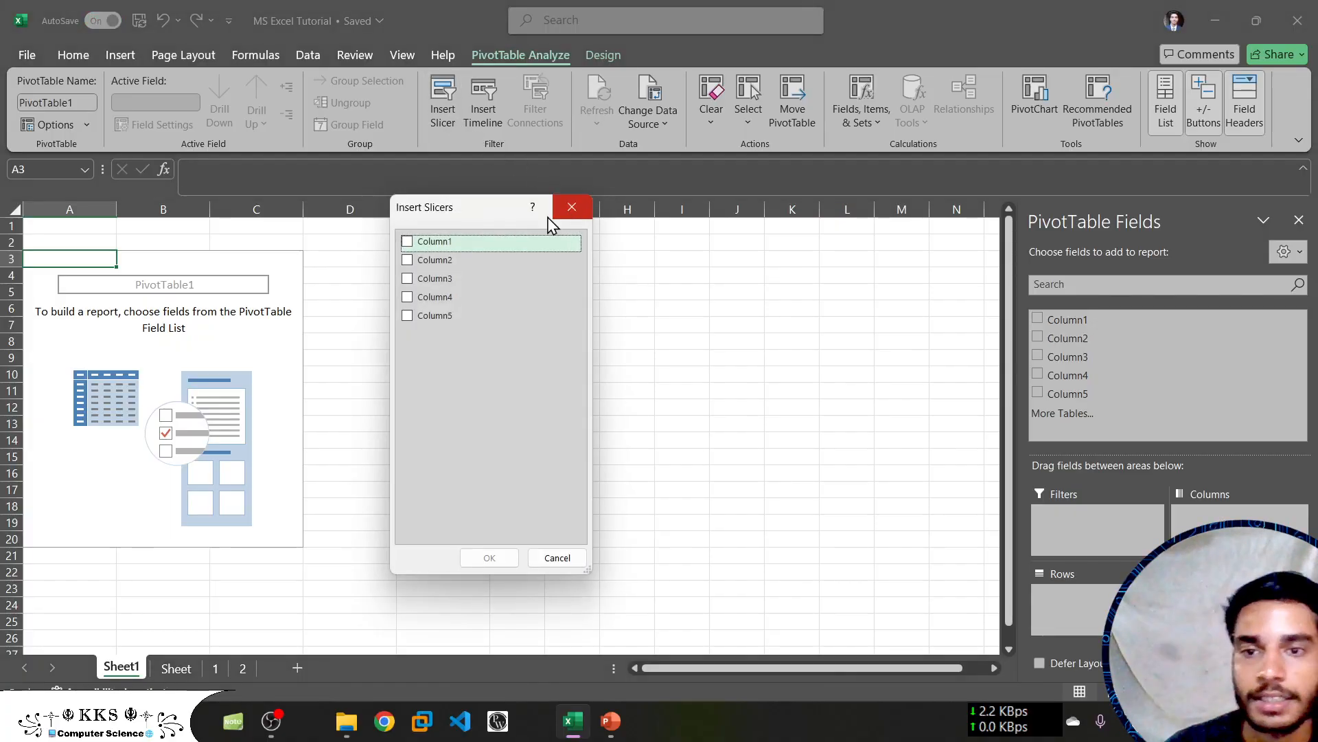
left_click(412, 241)
left_click(490, 558)
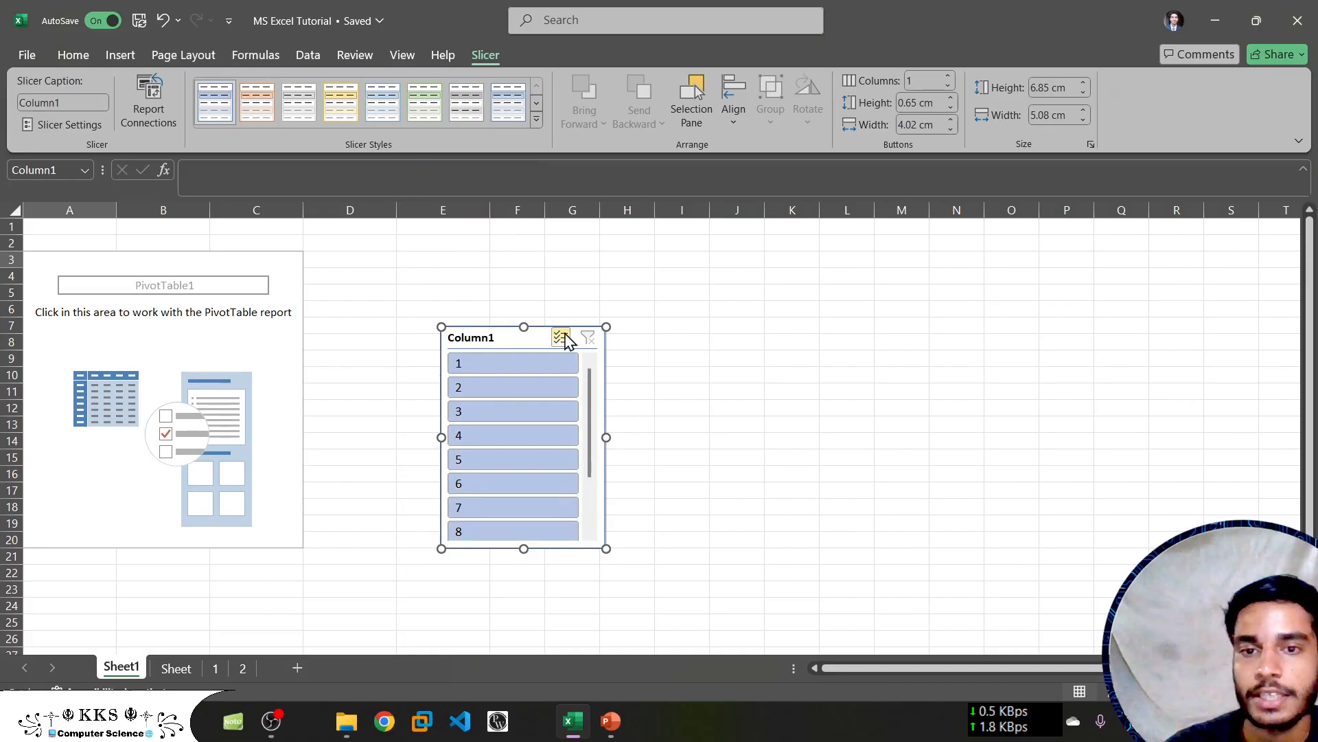
Reposition the Column1 slicer at a height of about 8.87 cm and give it the solid orange slicer style
left_click_drag(554, 327, 515, 296)
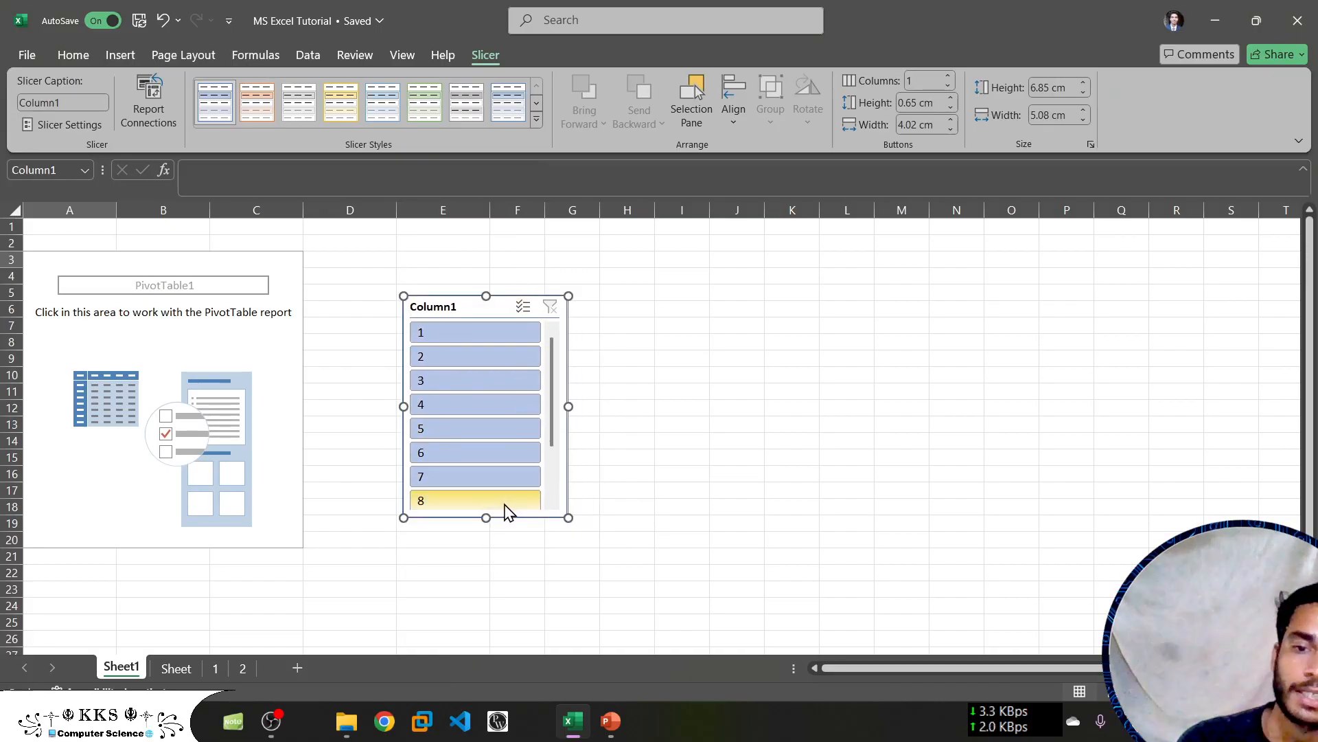
left_click_drag(484, 520, 485, 583)
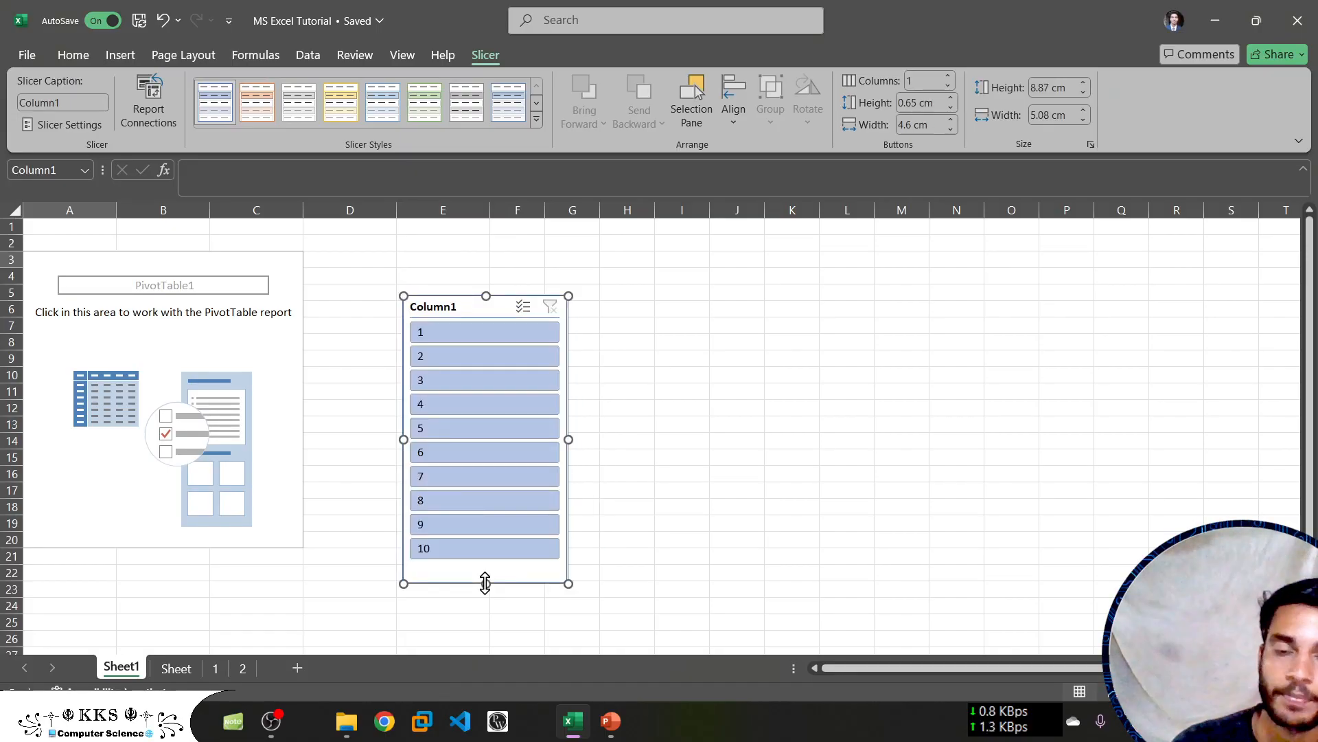
left_click(535, 118)
left_click(244, 211)
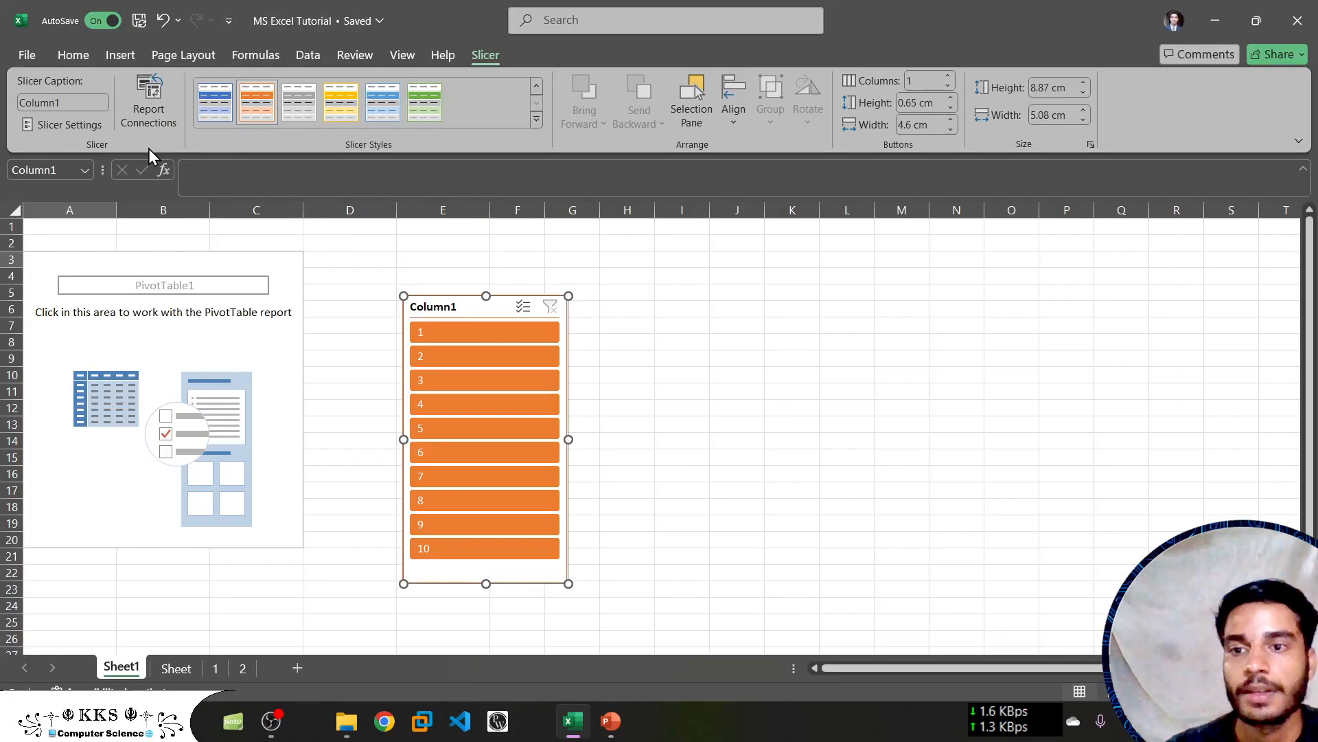
Clear the PivotTable report and filter Column1 to item 1 with the slicer
left_click(182, 329)
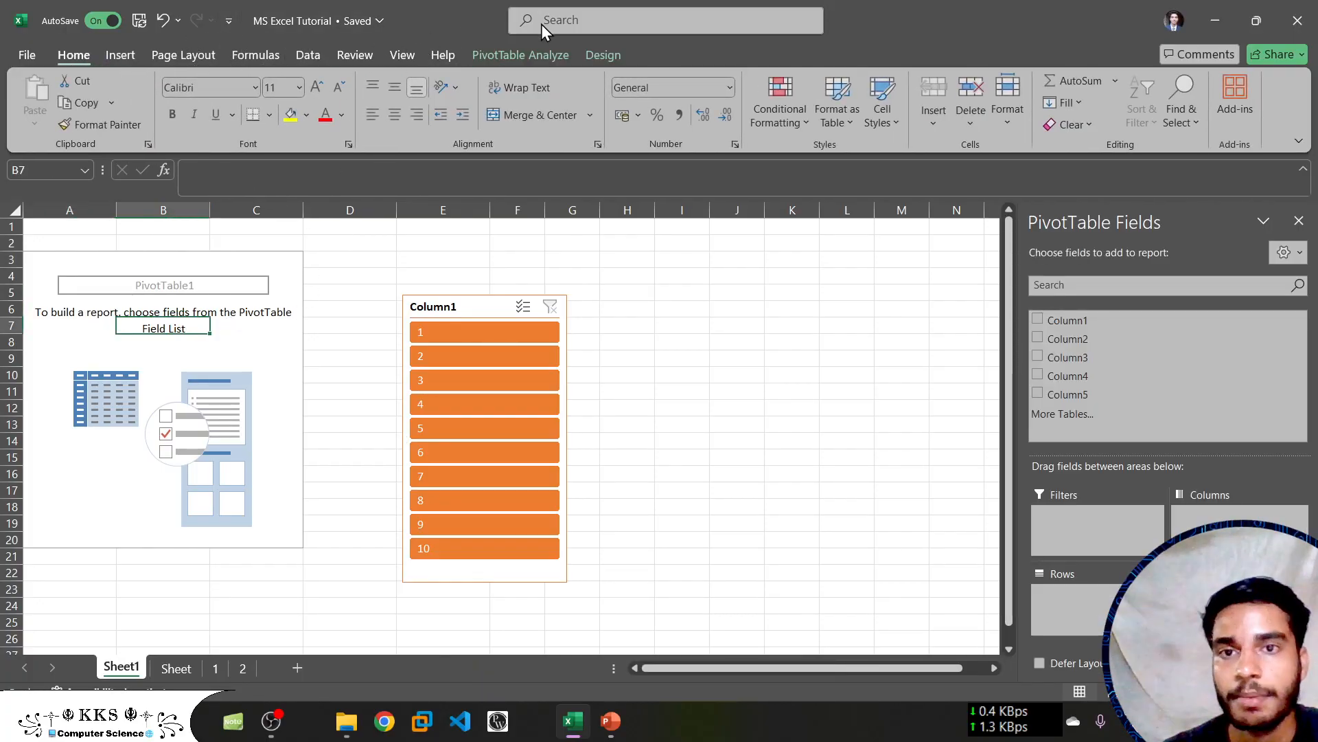
left_click(516, 54)
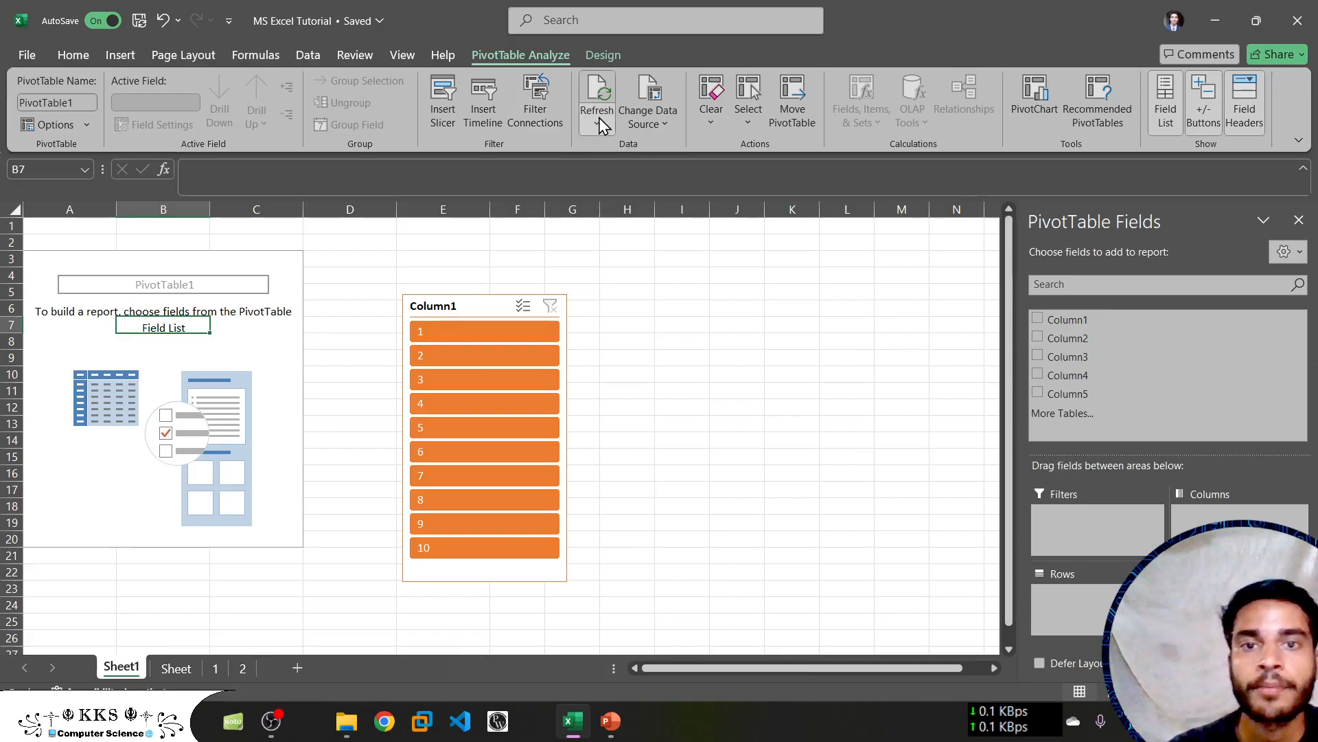
left_click(666, 127)
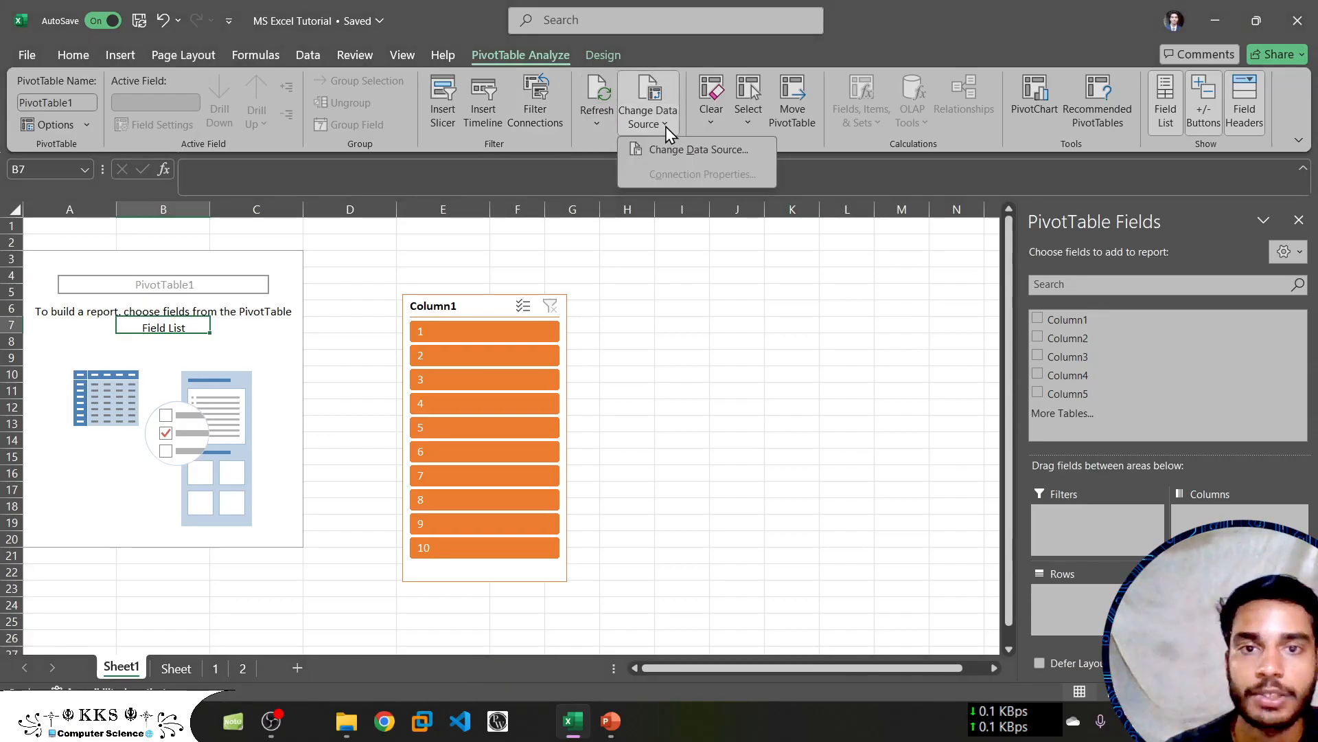
left_click(712, 127)
left_click(735, 147)
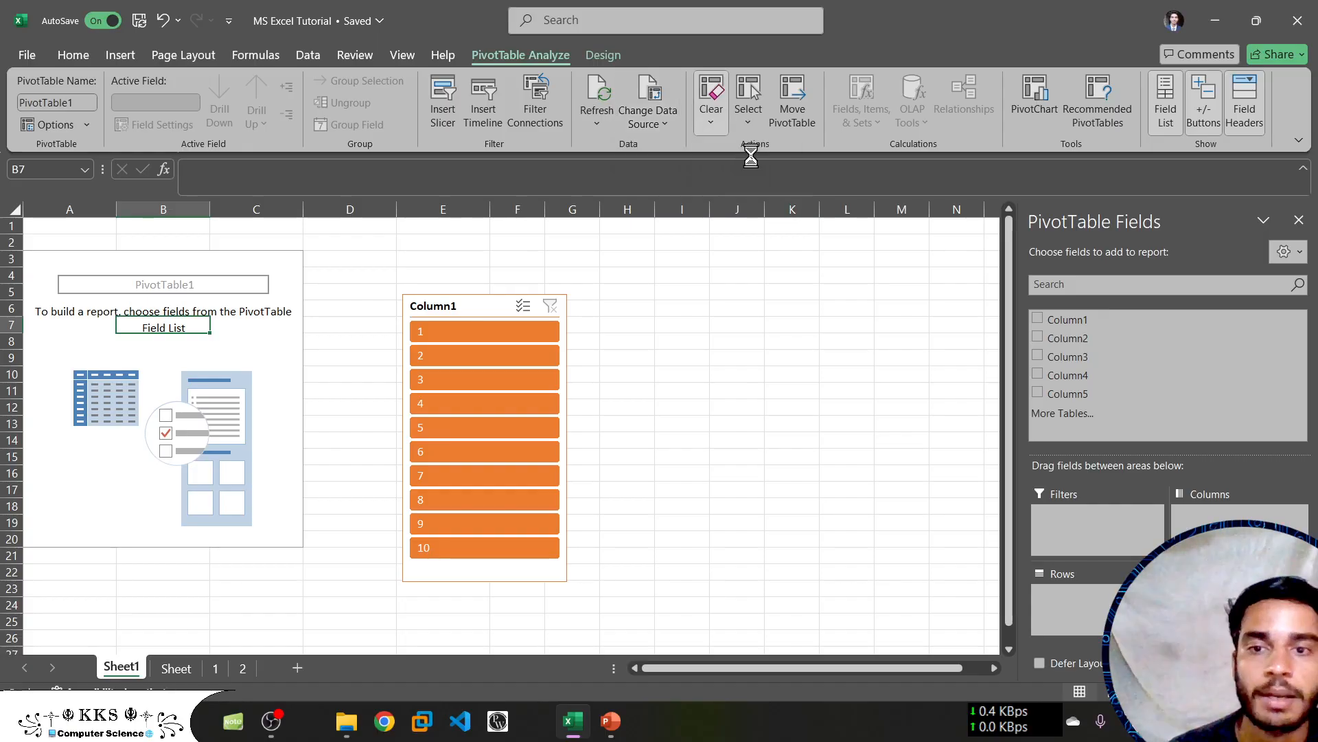
left_click(488, 333)
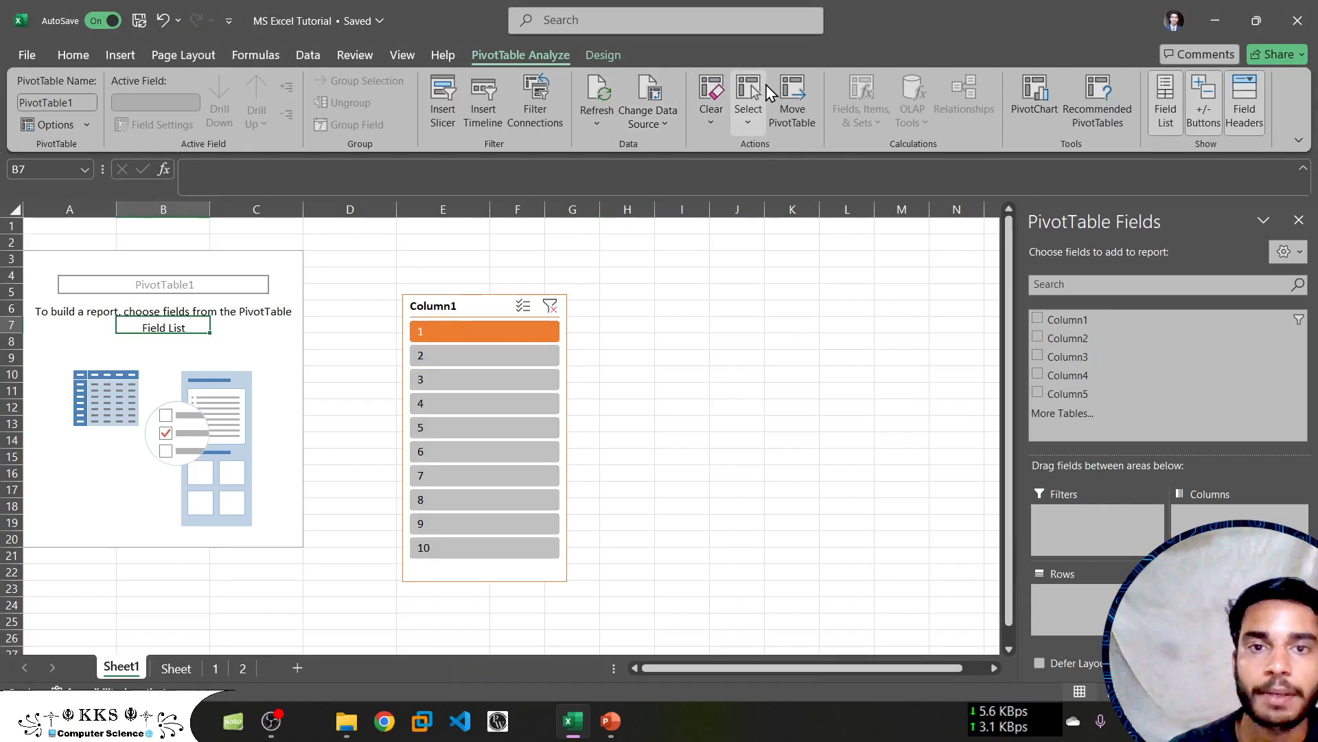
left_click(761, 118)
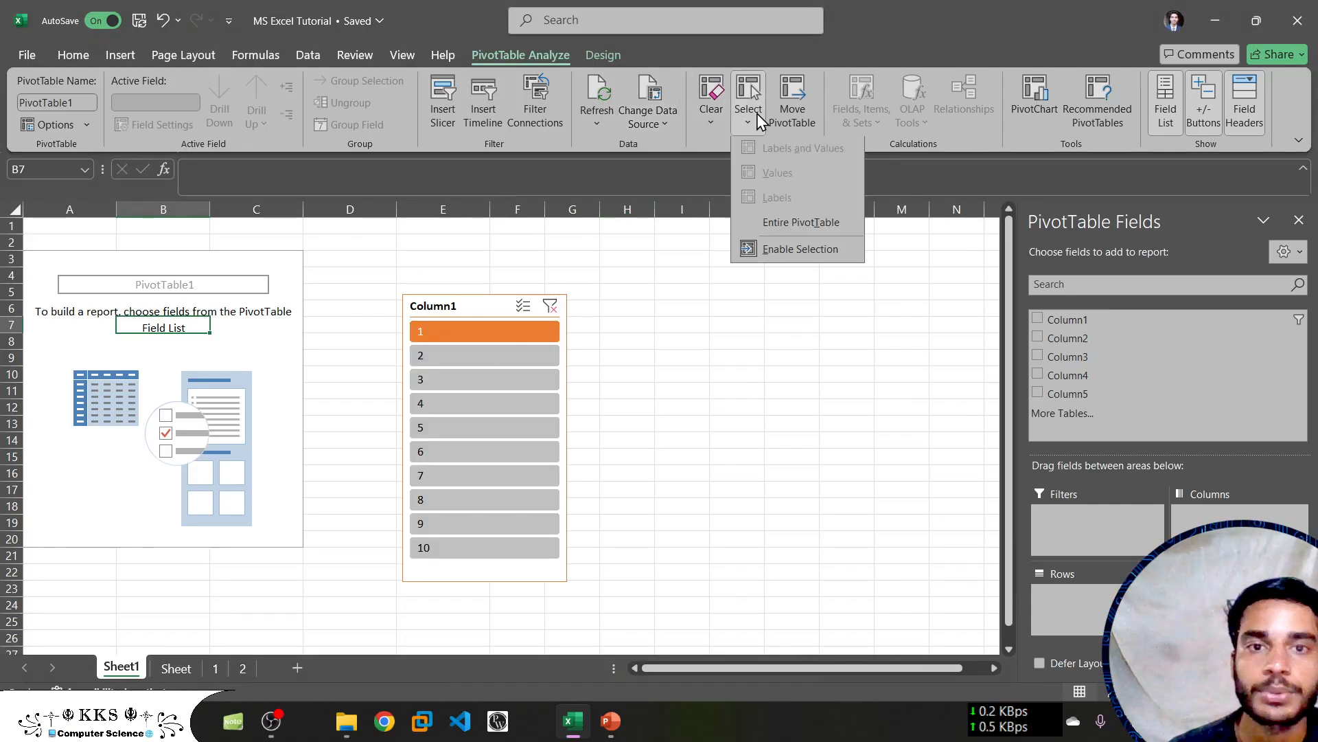
left_click(808, 117)
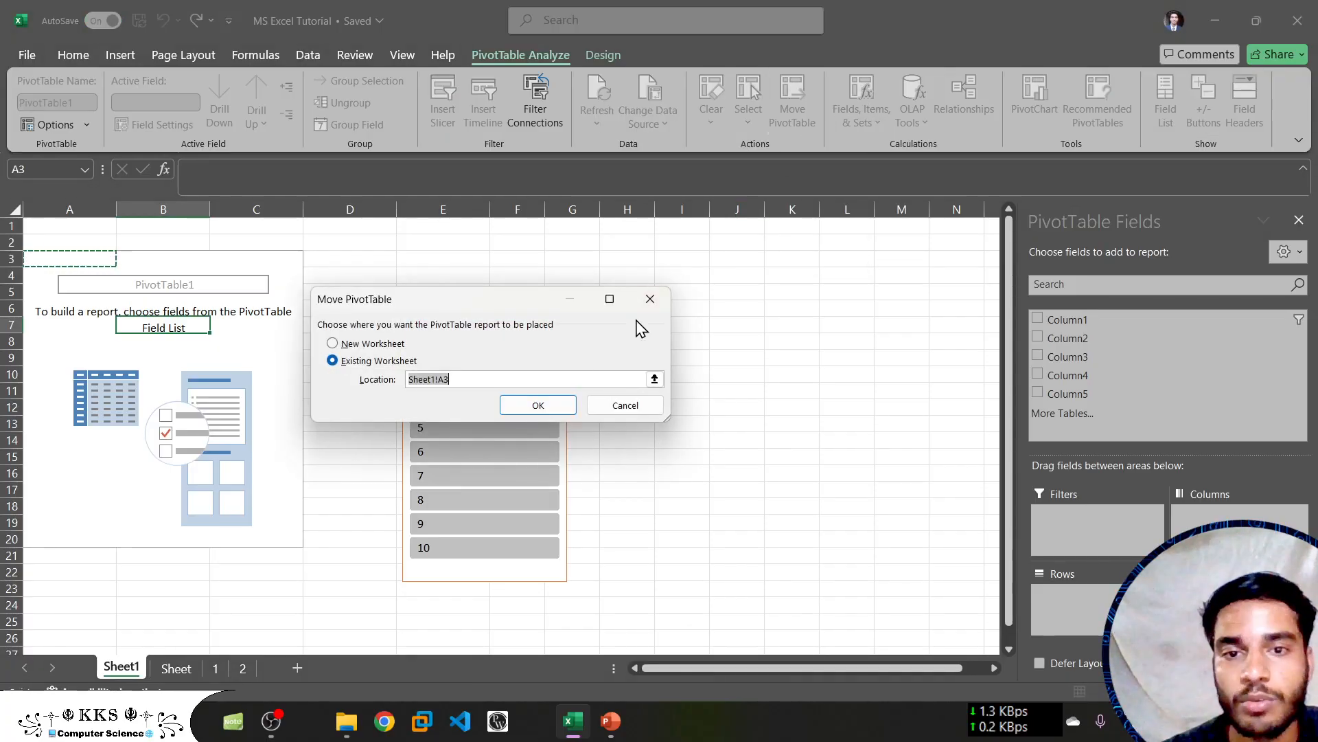
left_click(650, 299)
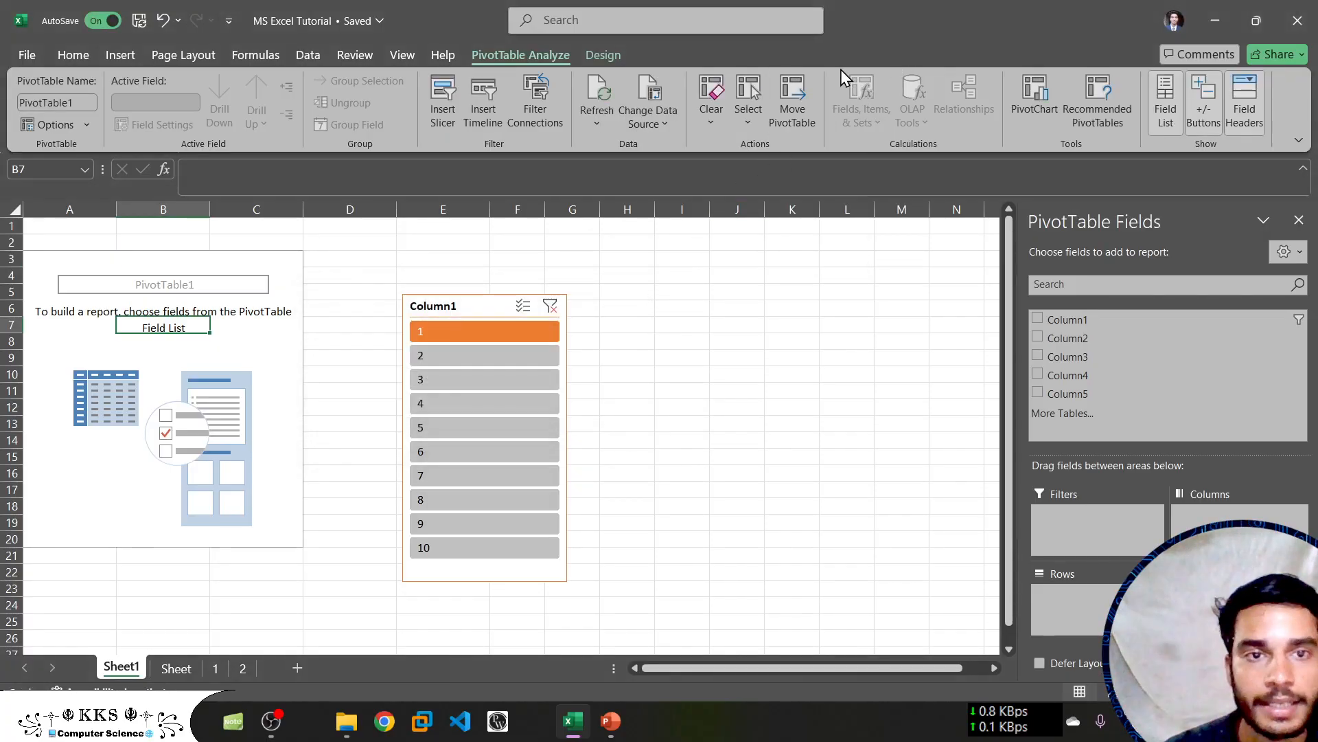
Examine the PivotChart types from Stacked Column, Line, Pie, Bar and Area through Scatter, Map, Stock and 3-D Surface without inserting a chart
left_click(1034, 98)
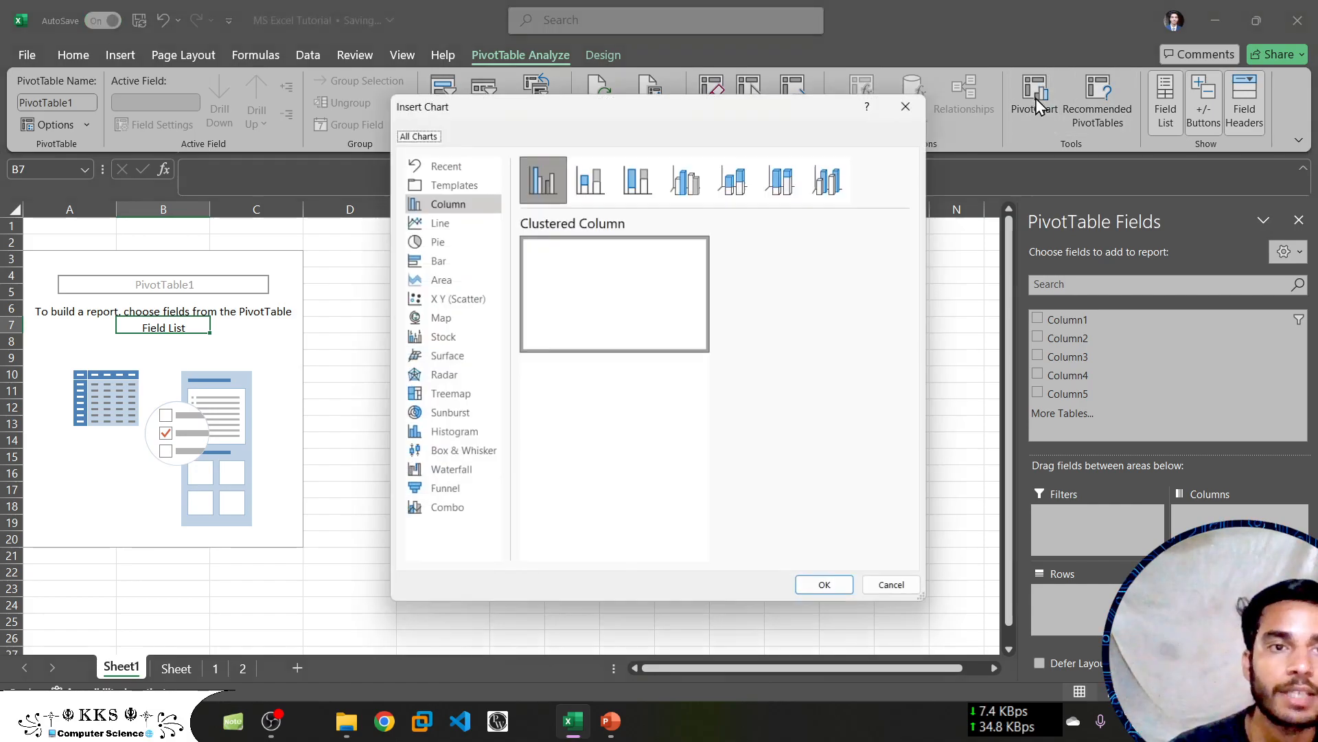
left_click(601, 180)
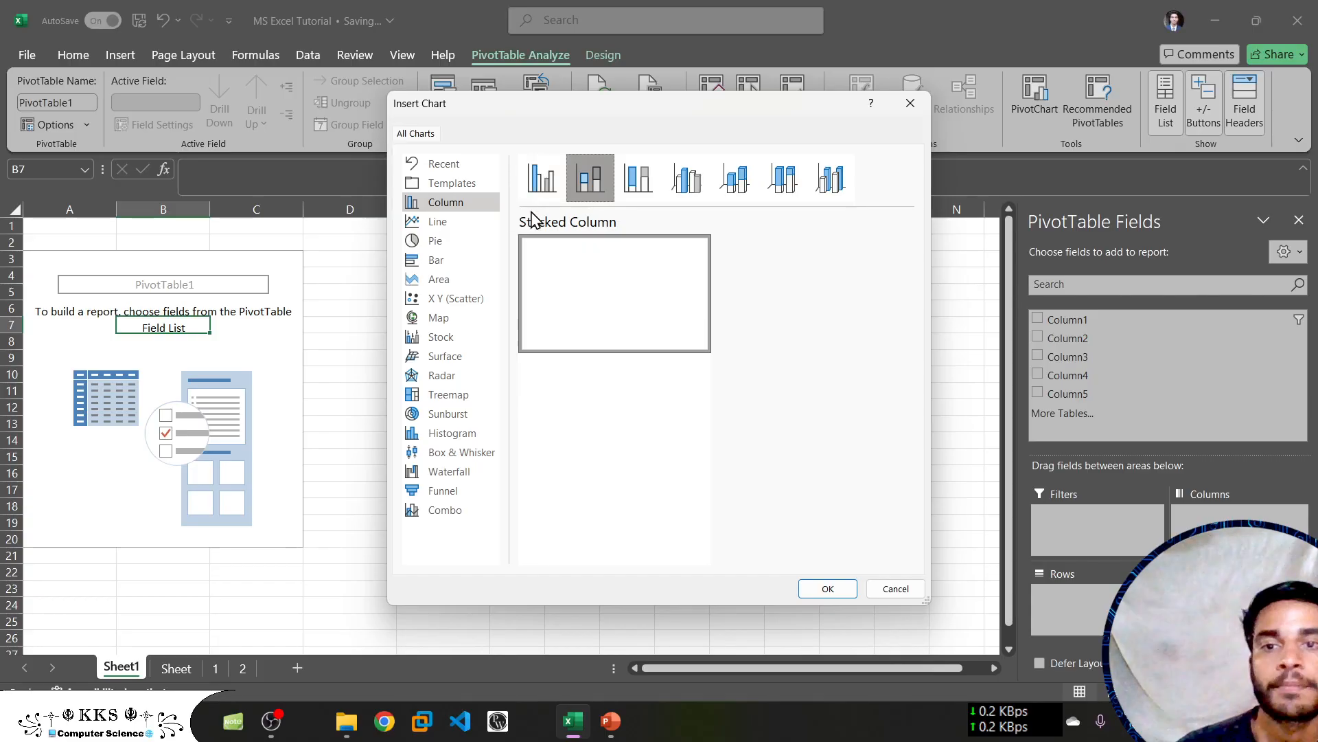
left_click(450, 226)
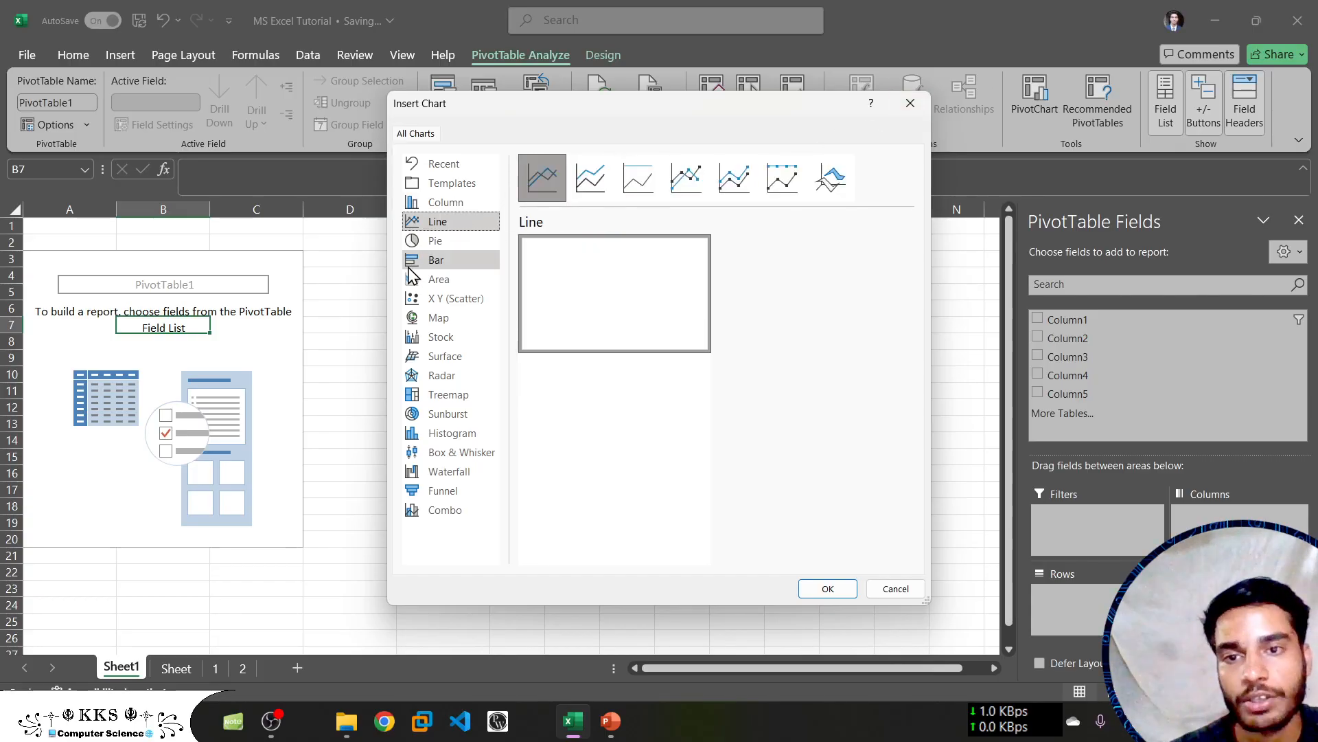
left_click(435, 241)
left_click(434, 259)
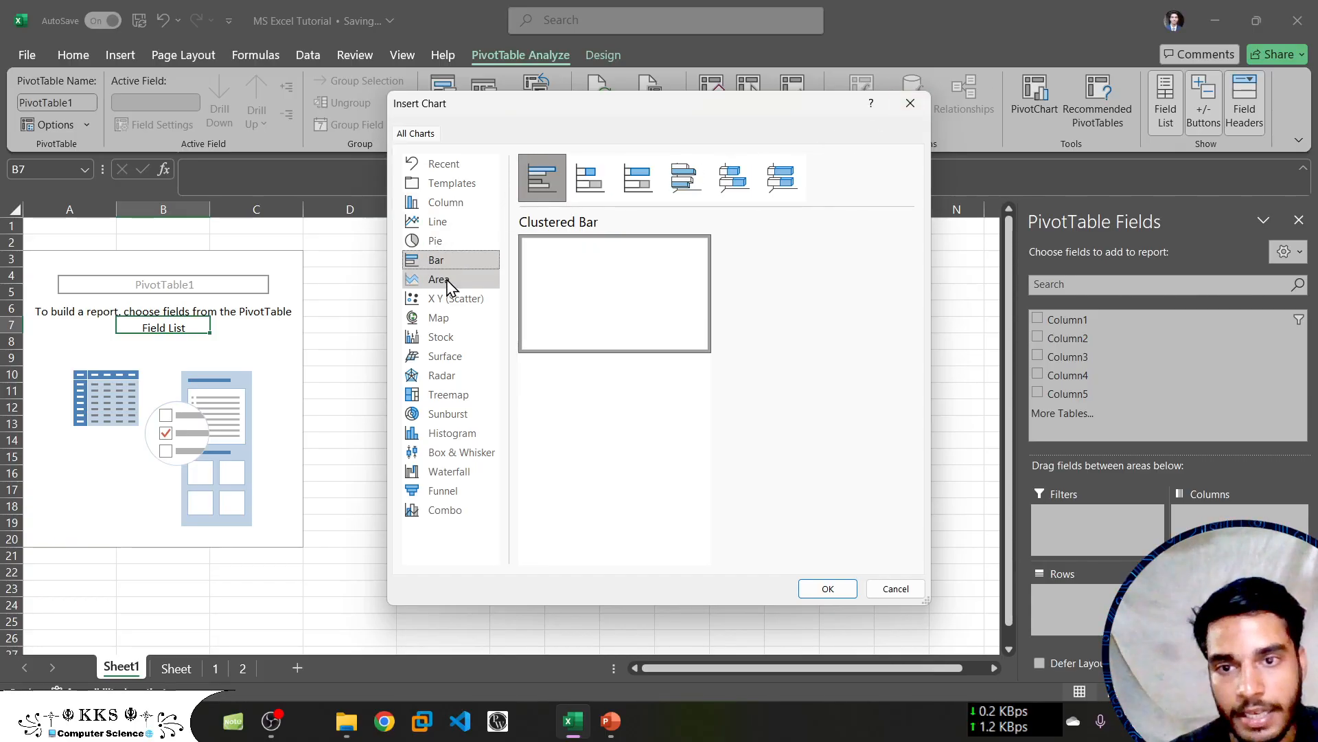
left_click(447, 281)
left_click(454, 299)
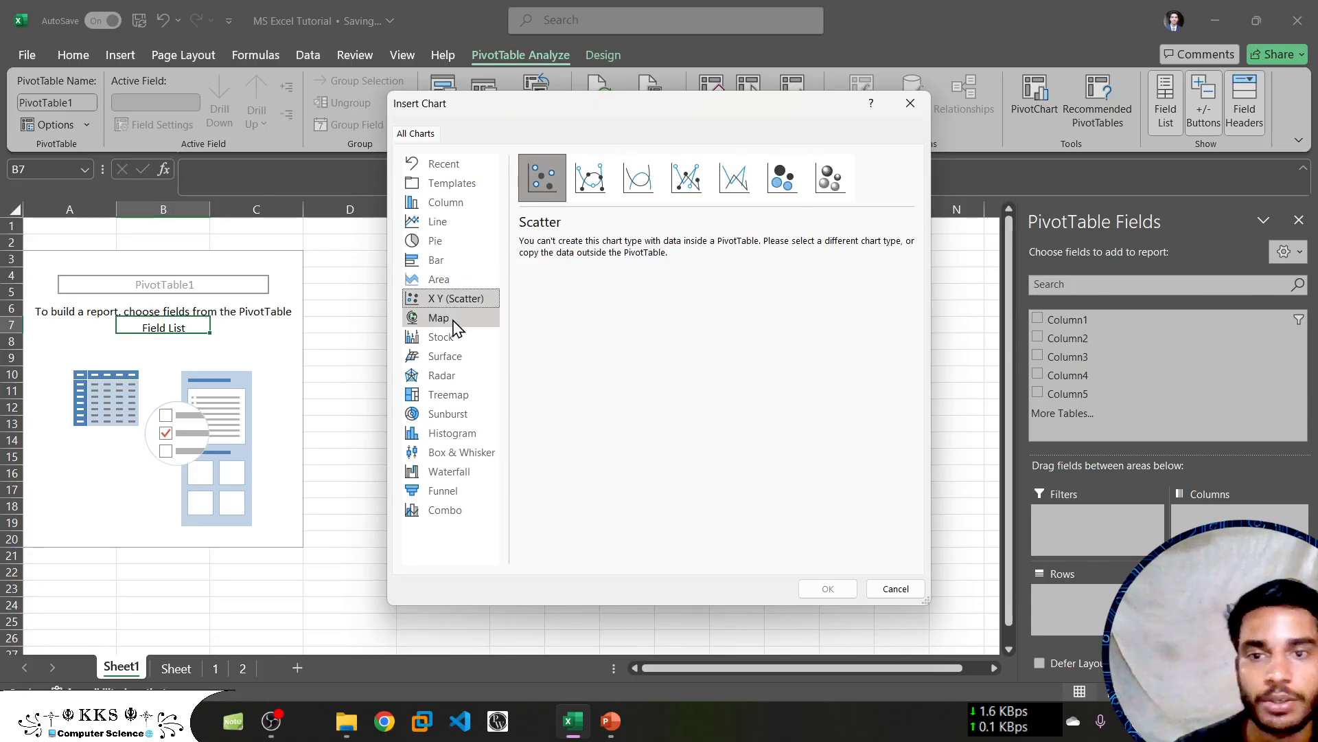
left_click(458, 321)
left_click(460, 340)
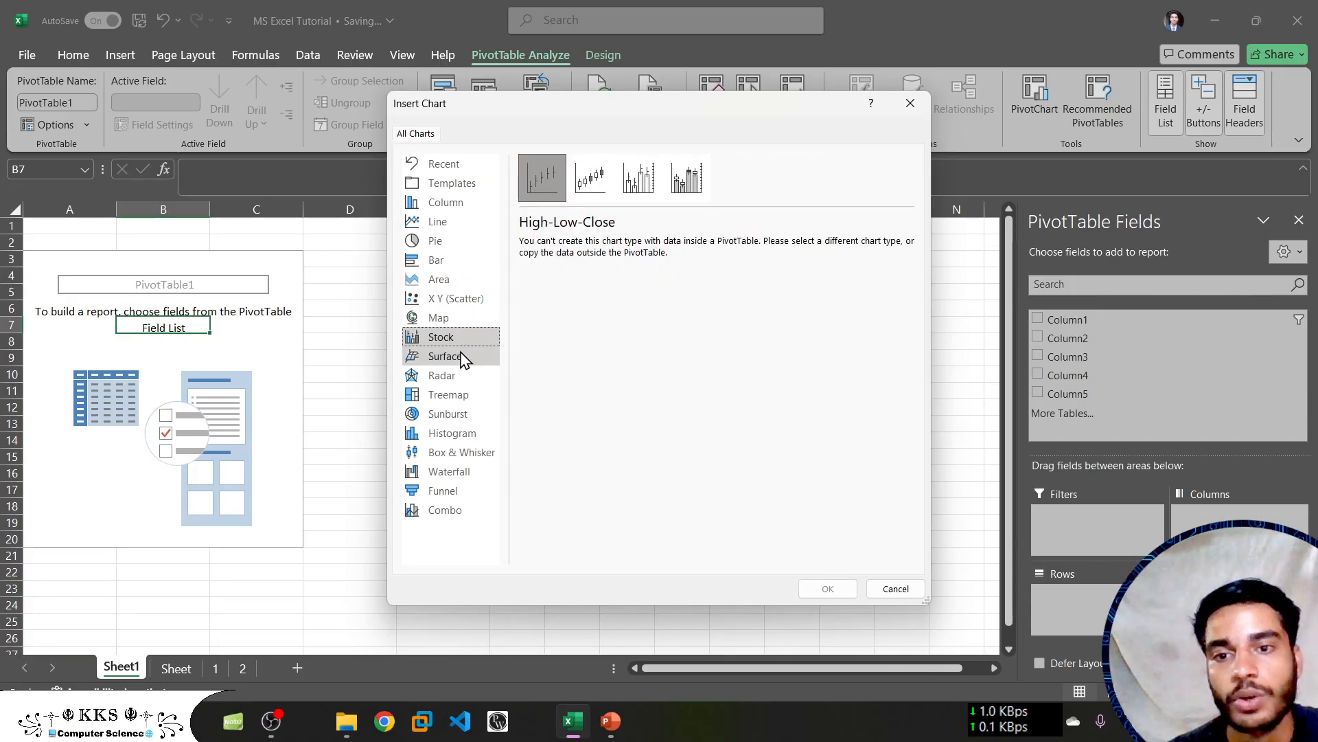
left_click(461, 359)
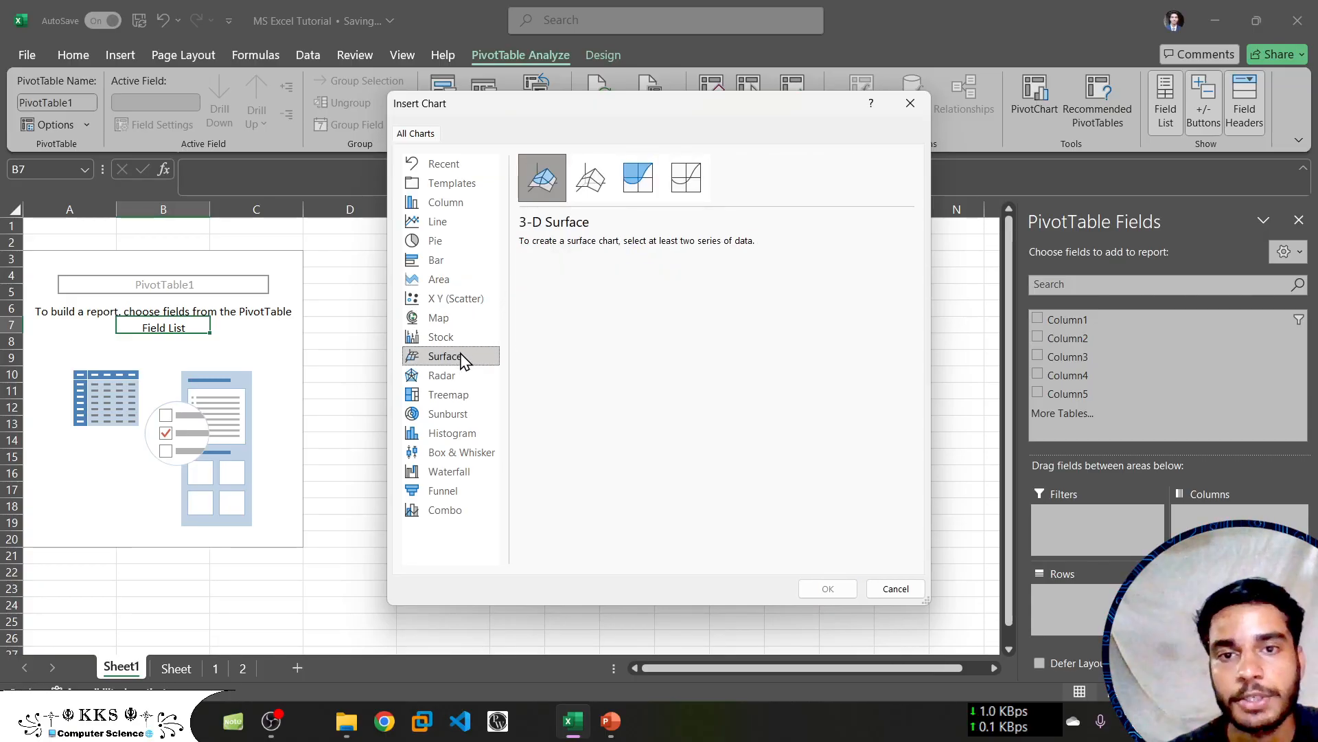
left_click(927, 108)
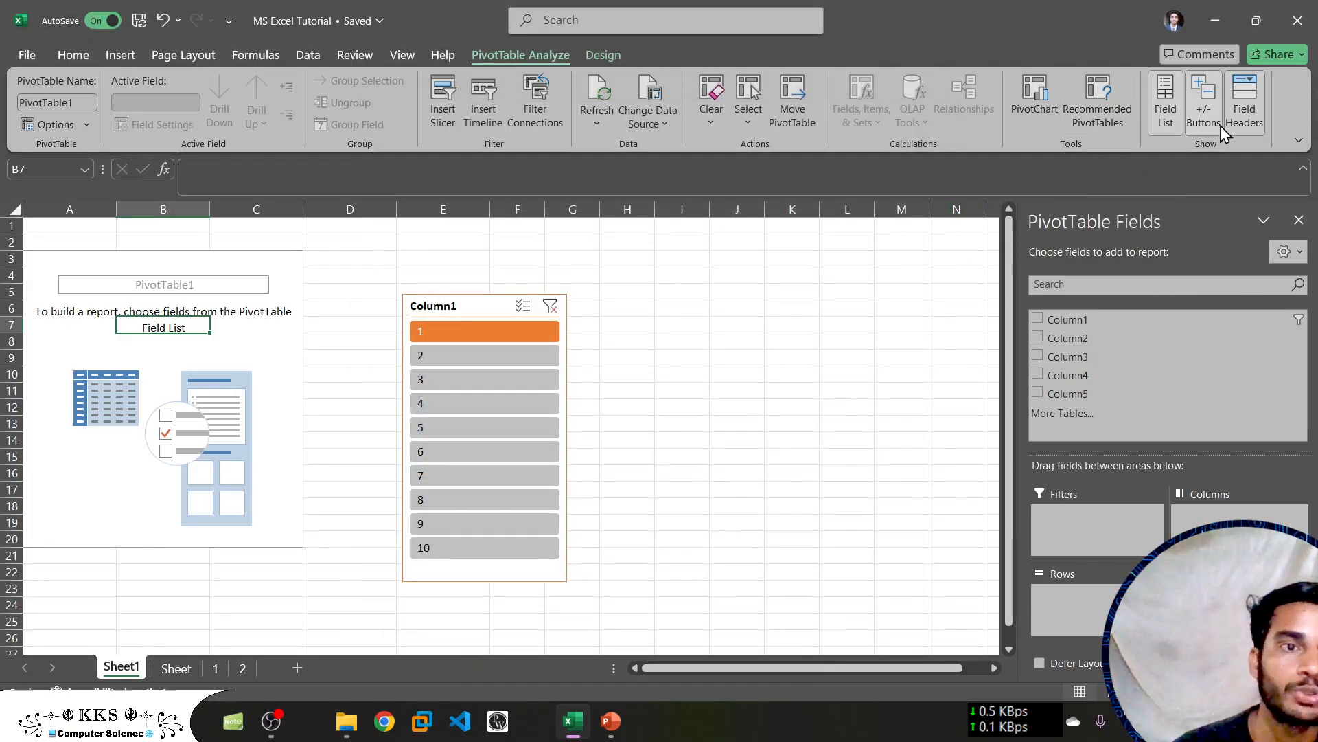
Toggle the PivotTable field list off and back on
left_click(1172, 118)
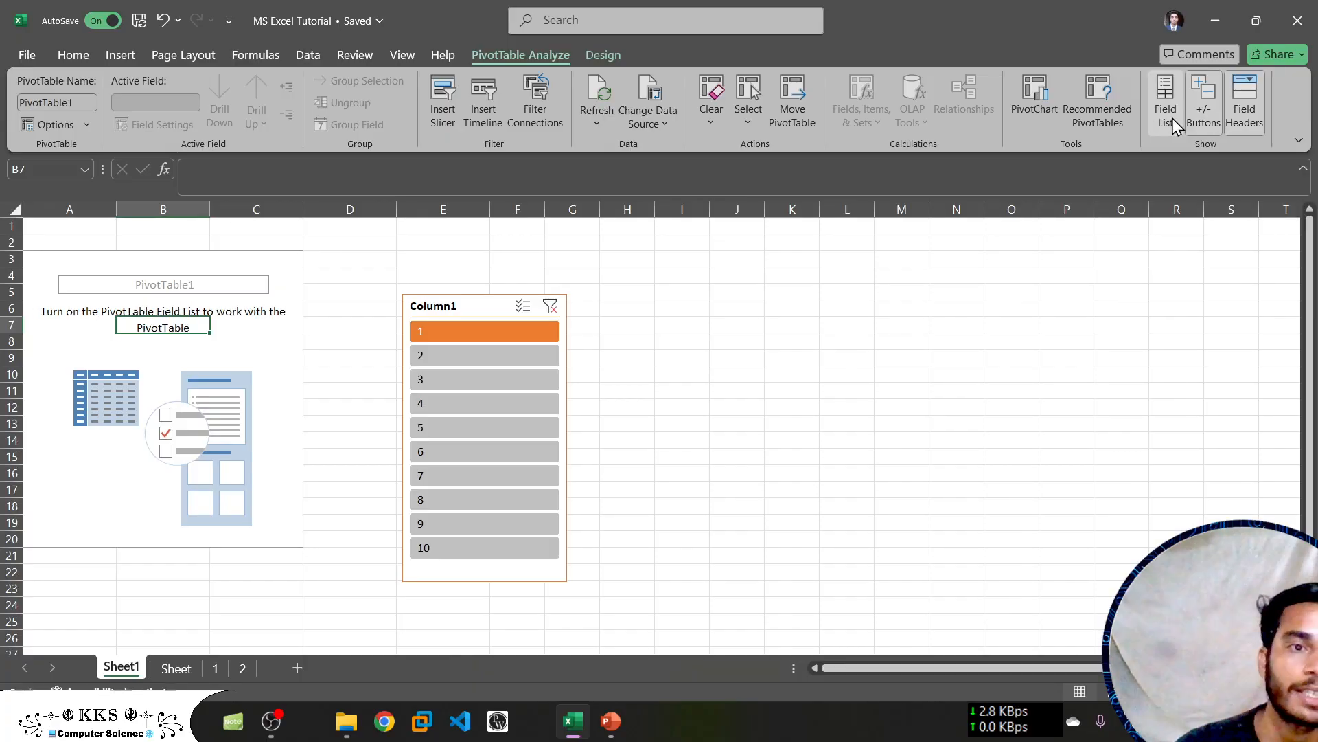
left_click(1172, 118)
left_click(1172, 118)
left_click(1172, 118)
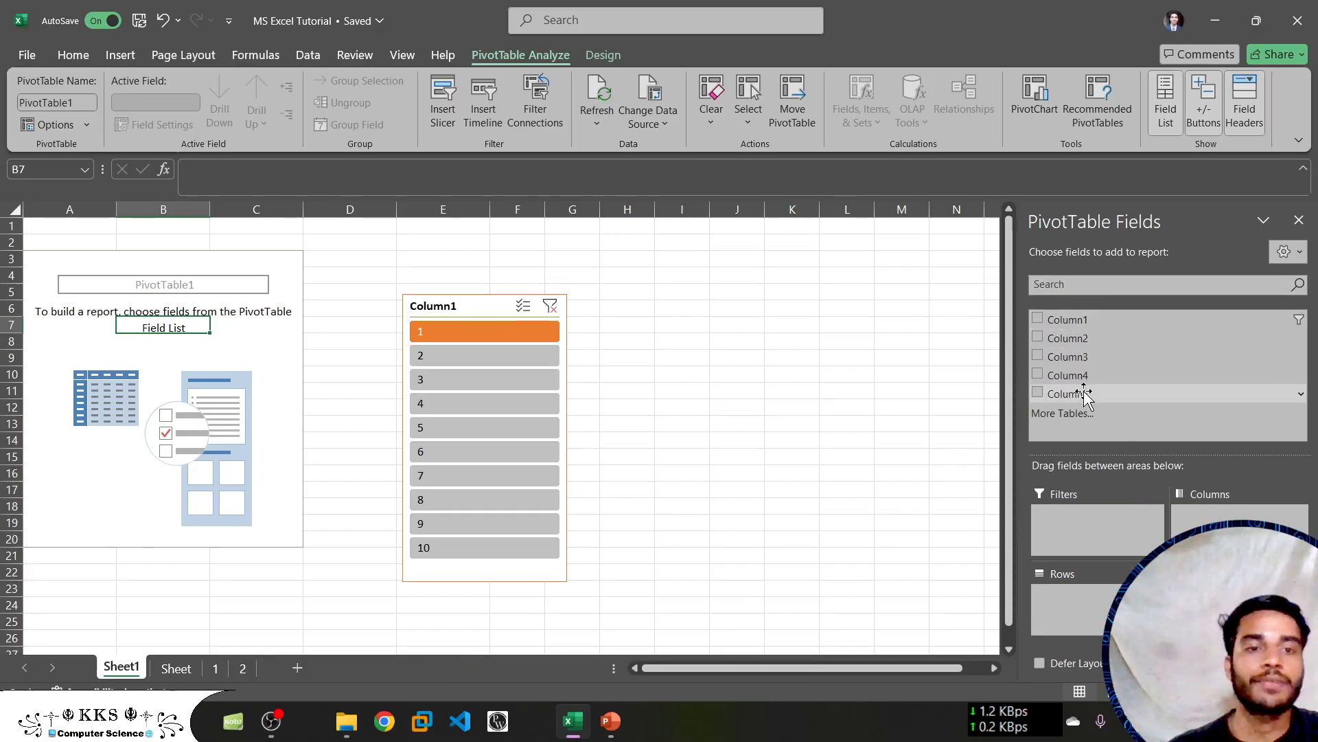
Add Column5 to the PivotTable's values as a sum and clear the filter of the Column1 slicer
left_click_drag(1084, 394, 1236, 607)
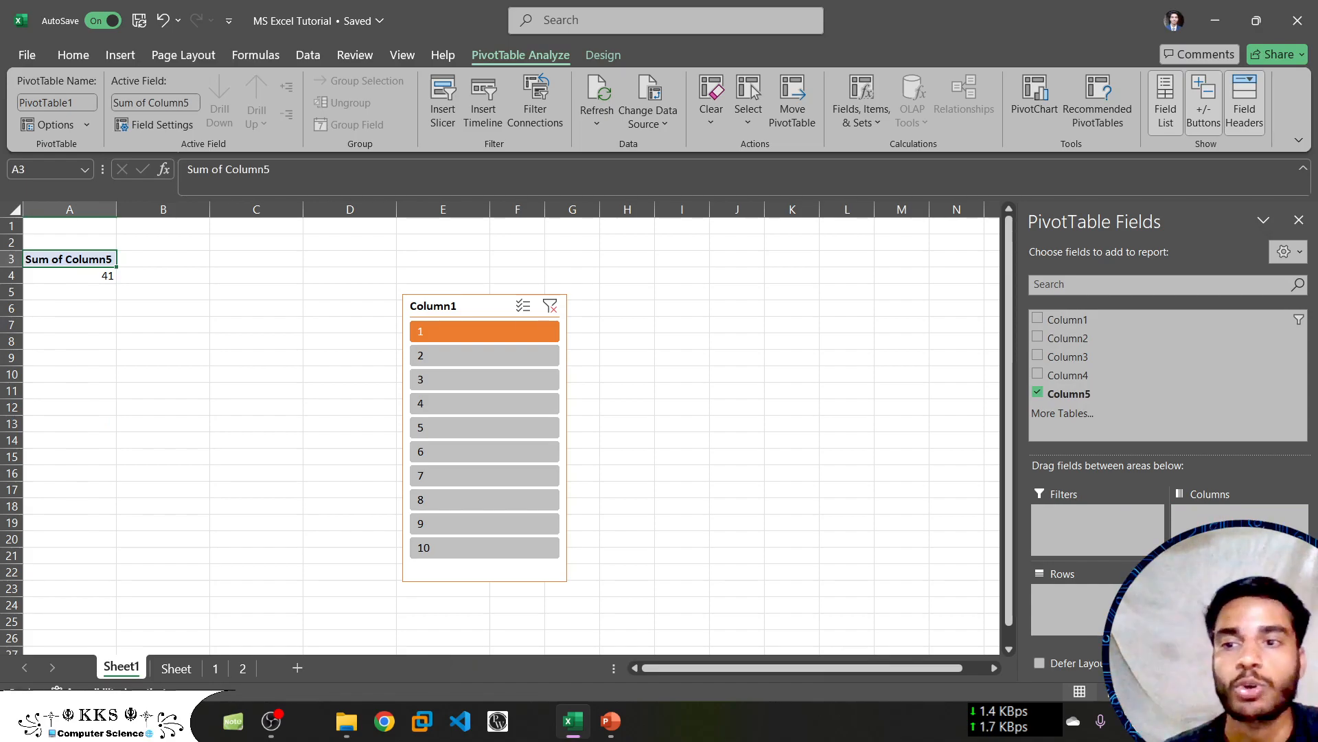
scroll(109, 264, "up", 5, "ctrl")
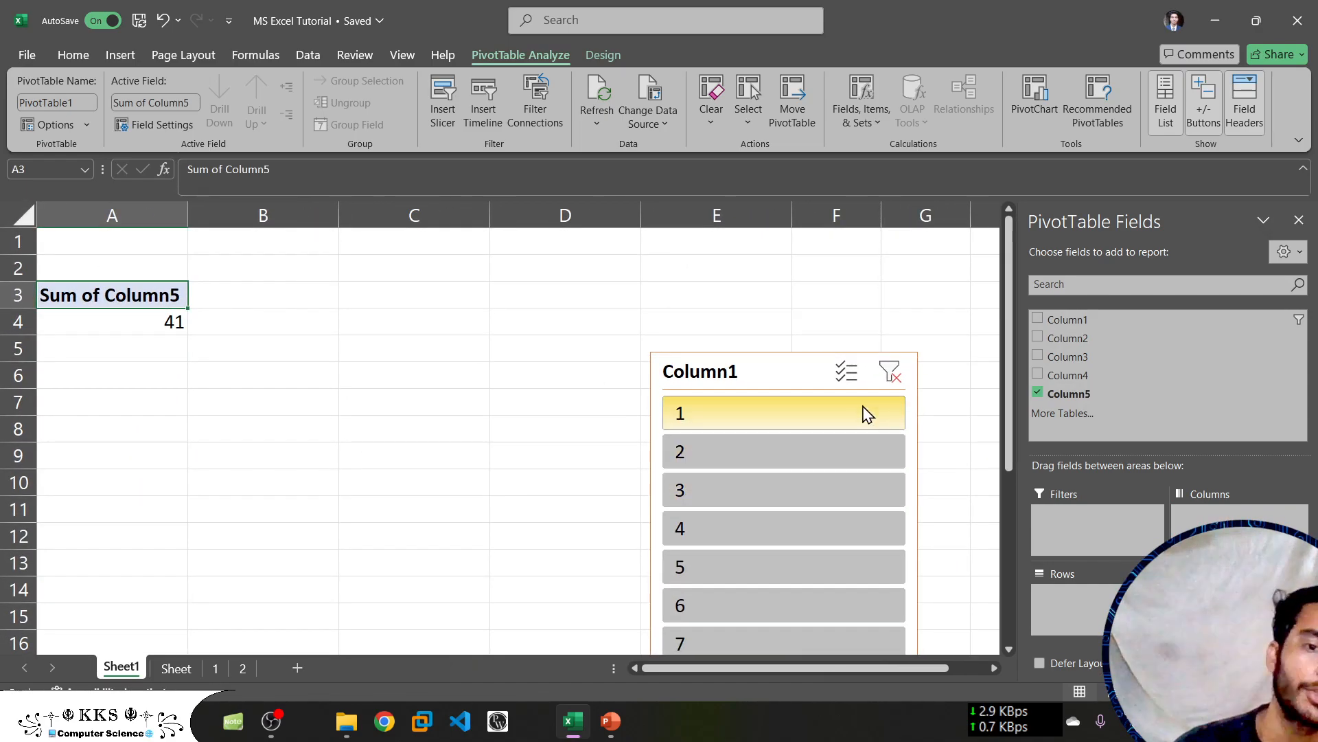
left_click(889, 374)
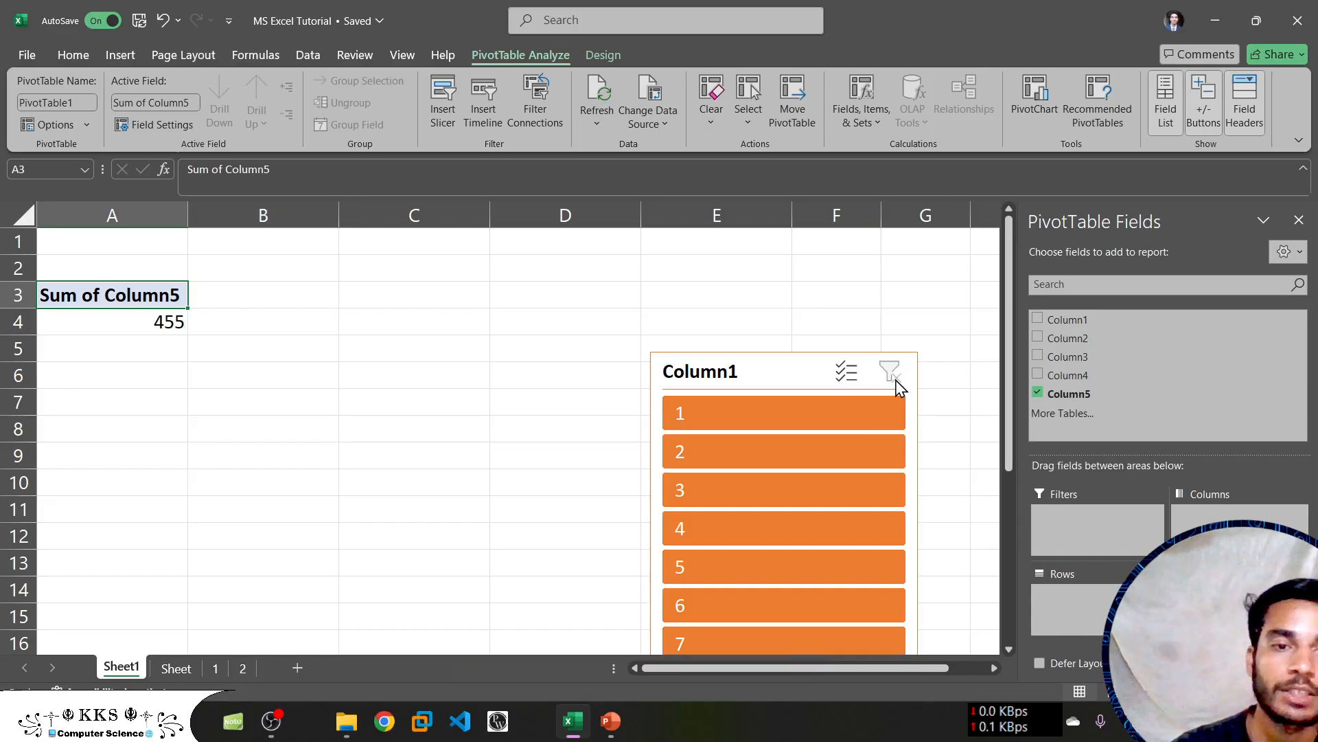
left_click(890, 374)
Delete the Column1 slicer from the PivotTable sheet
left_click(849, 372)
scroll(852, 374, "down", 4, "ctrl")
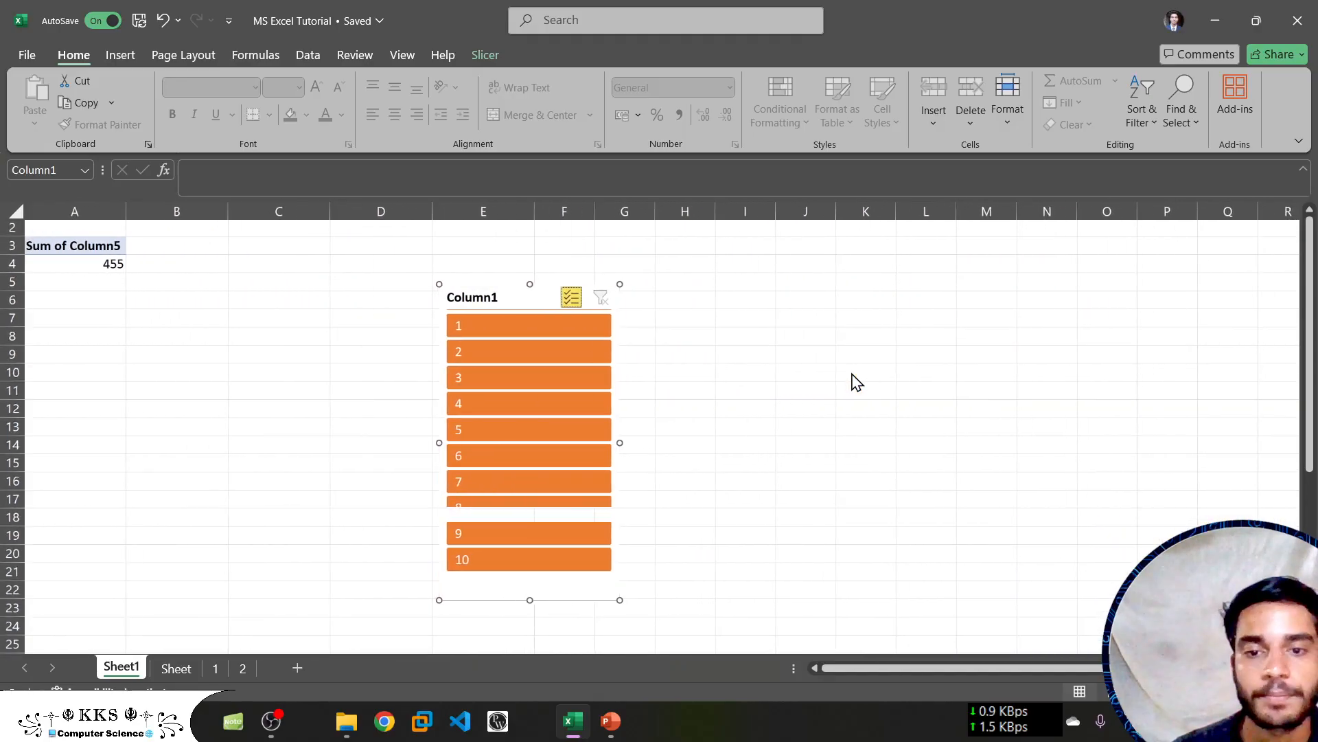
key("Delete")
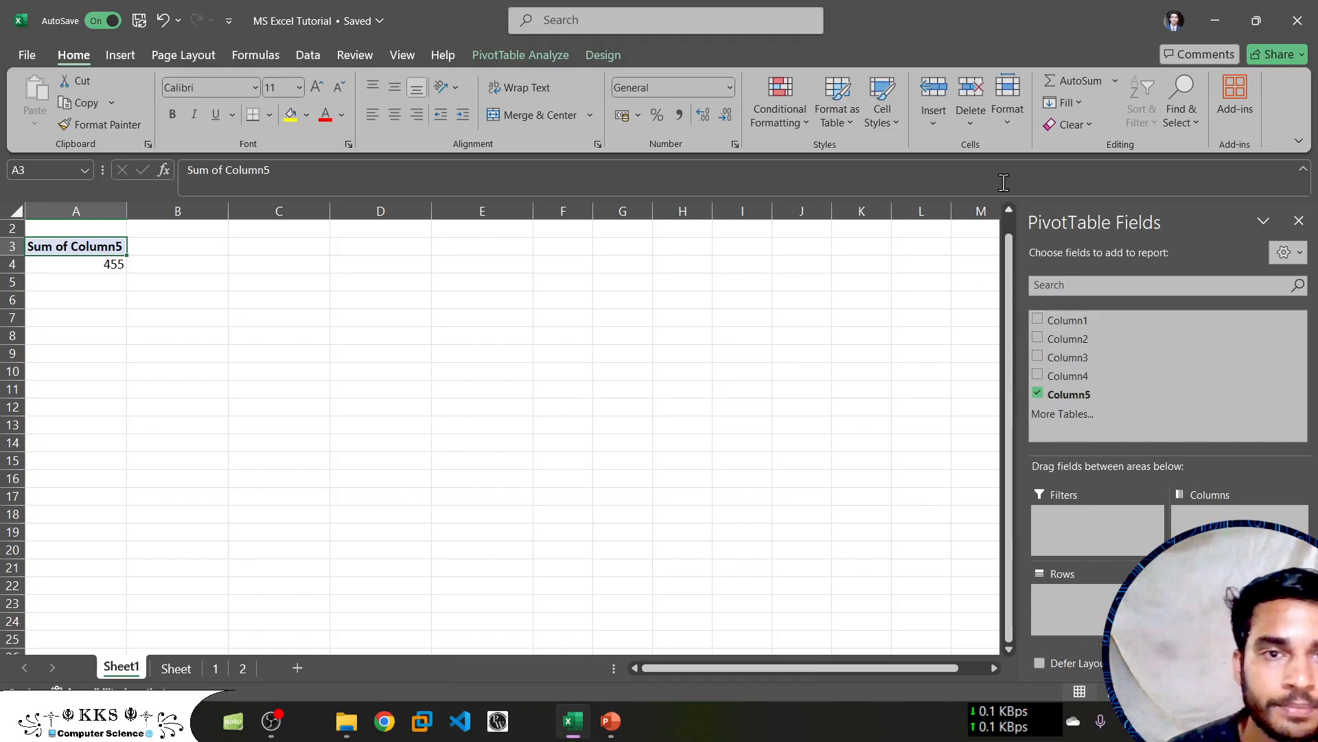
Examine the PivotTable's analysis and design options, and the slicer and export options of the table on the worksheet named Sheet
left_click(516, 53)
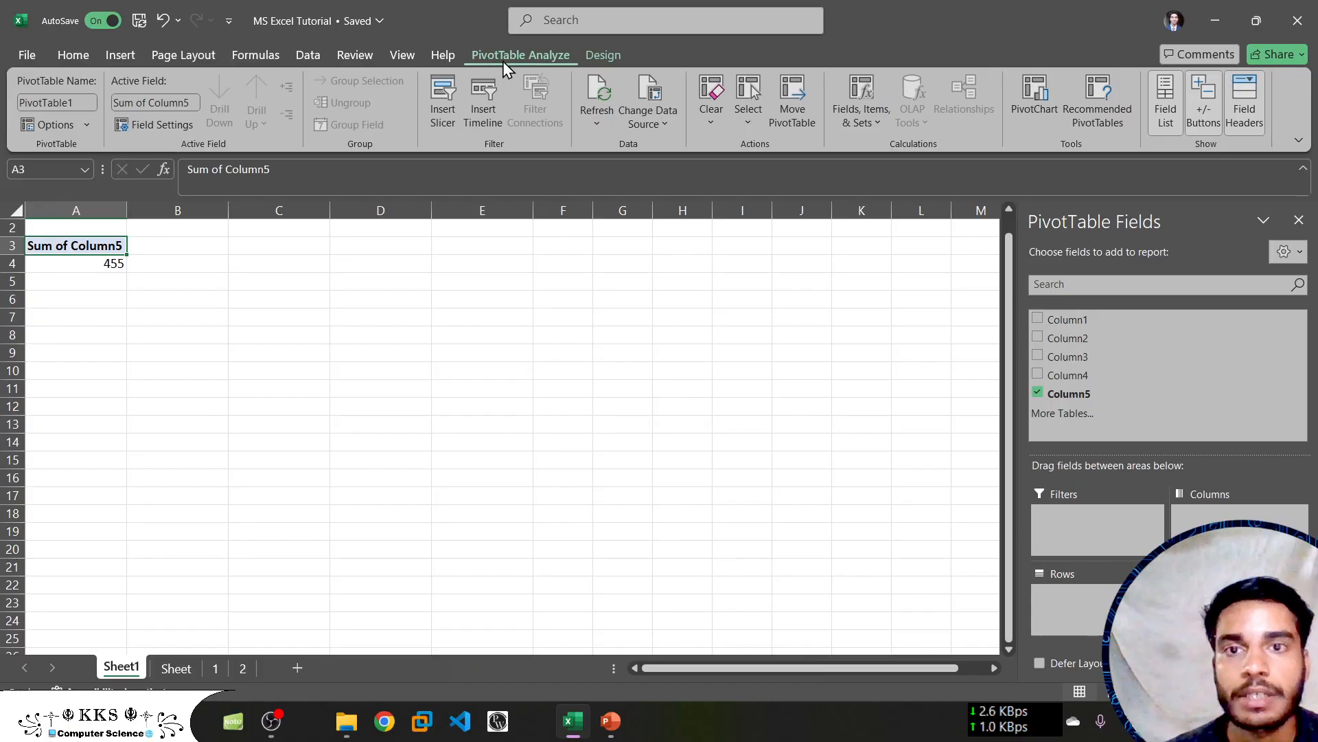
left_click(604, 55)
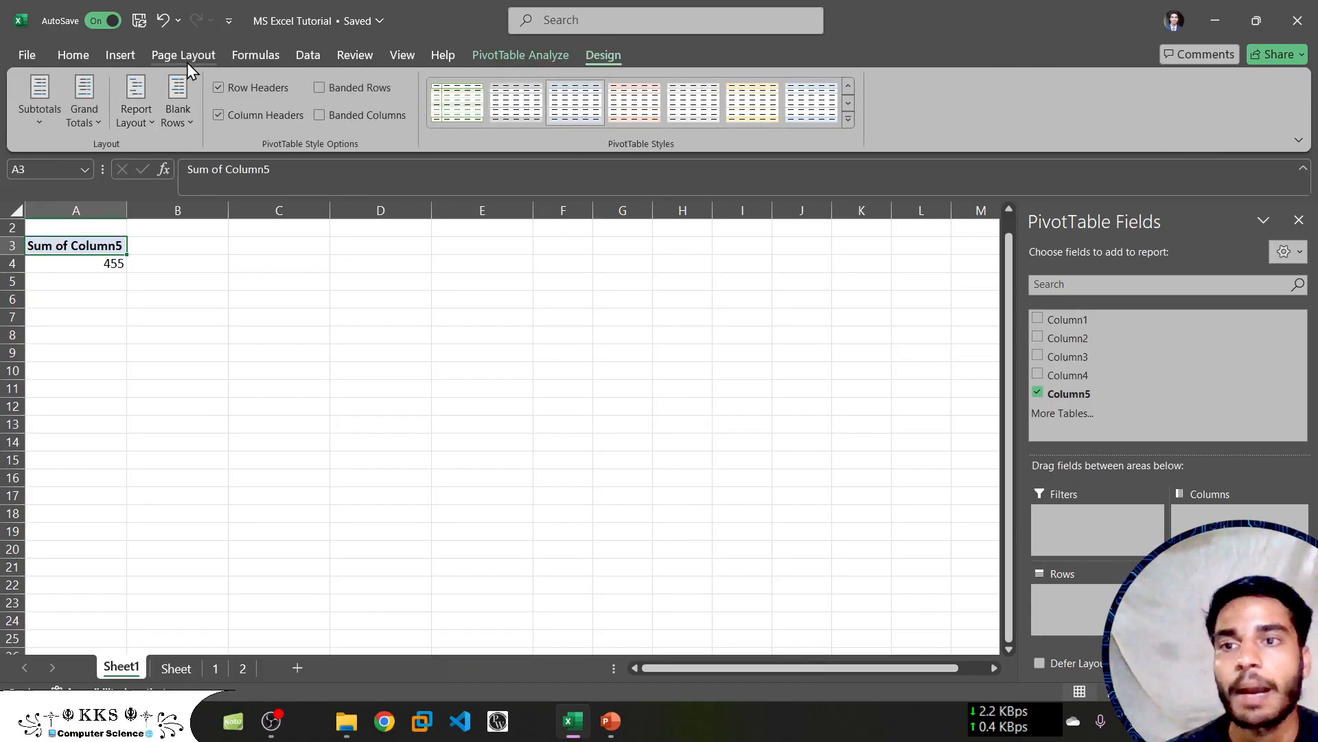
left_click(176, 668)
left_click(527, 355)
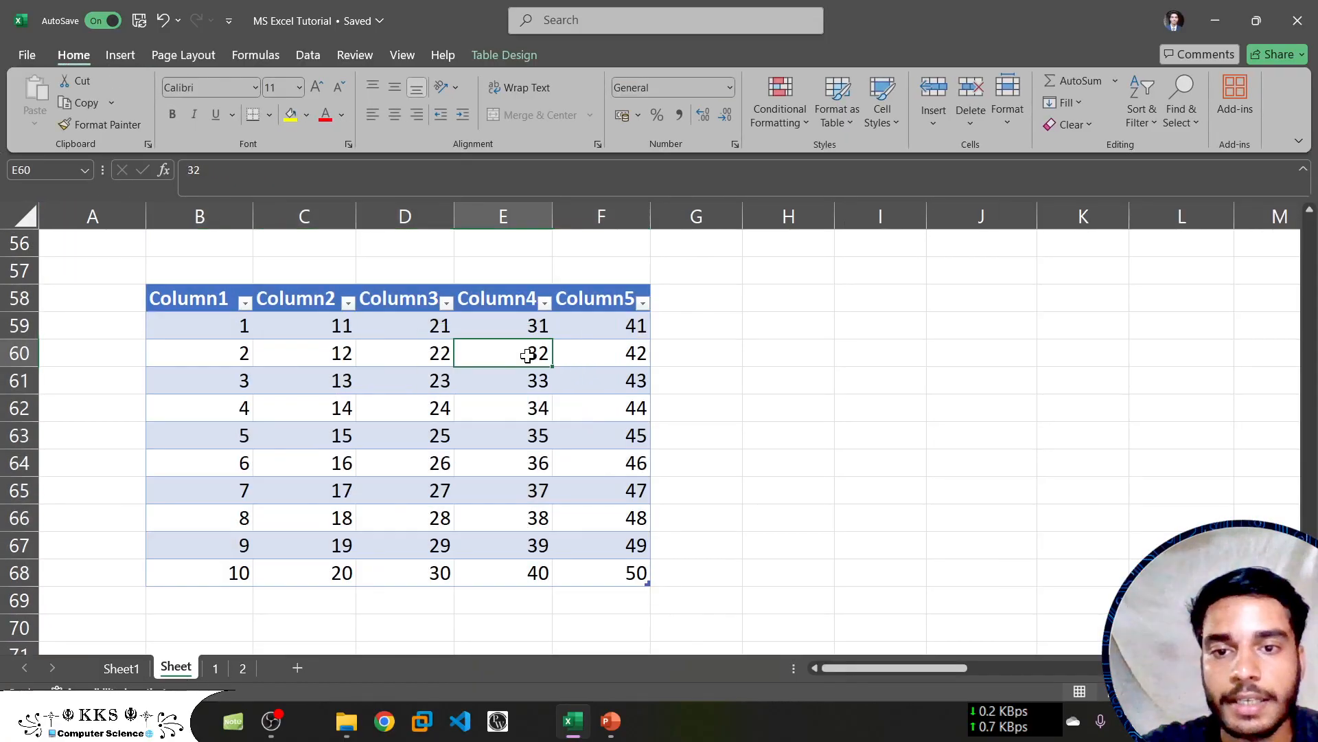
left_click(491, 47)
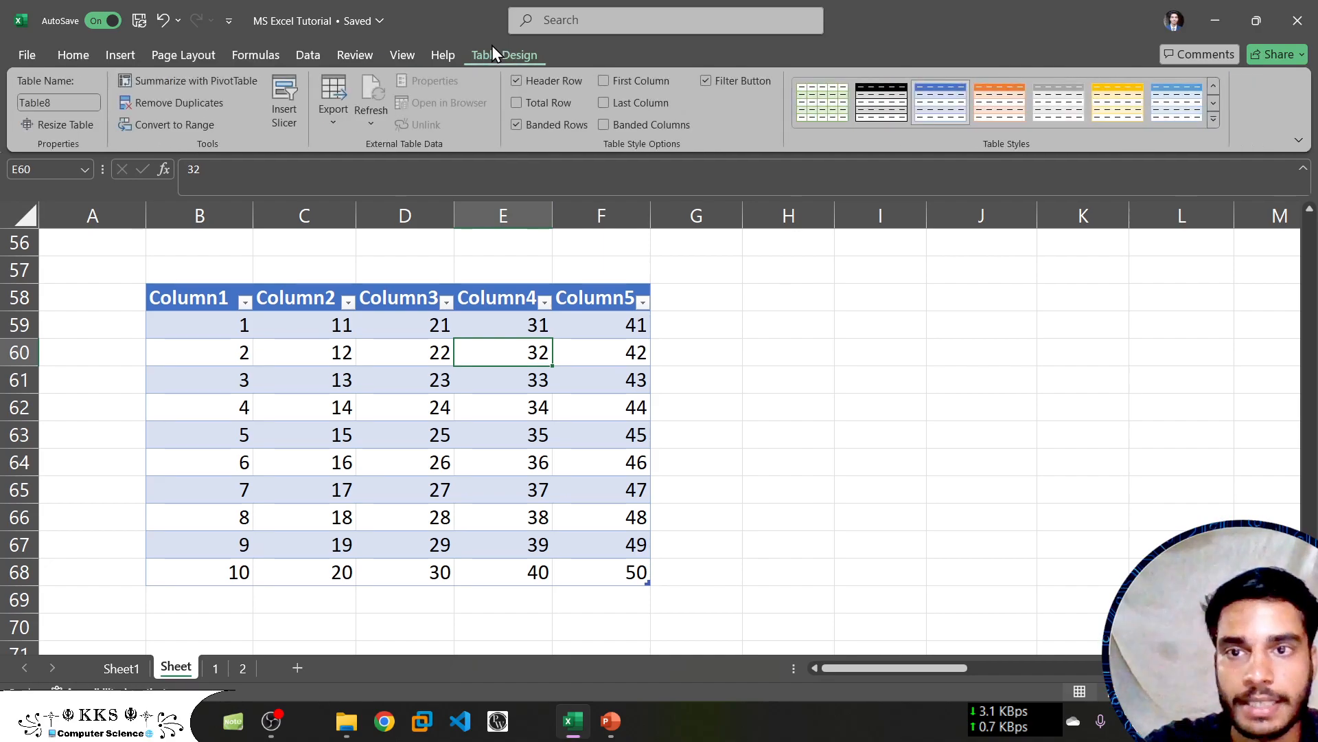
left_click(289, 113)
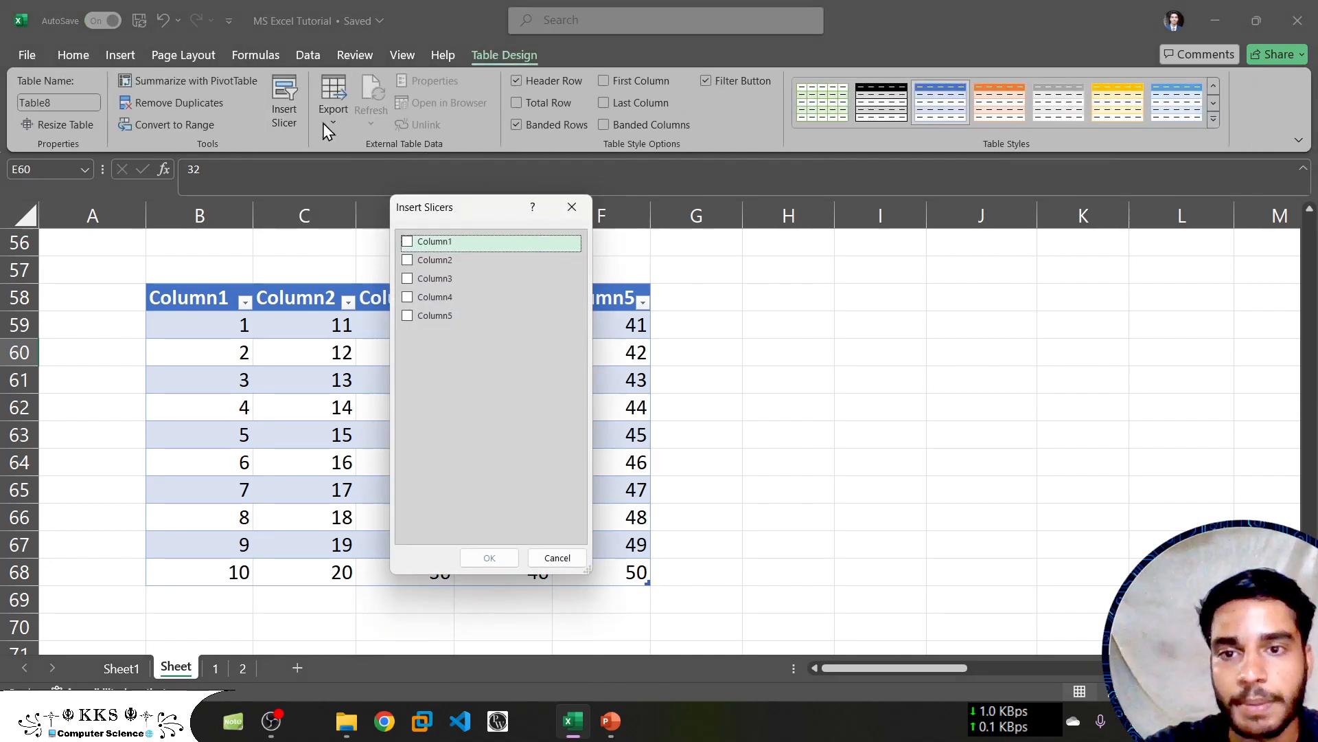
left_click(571, 208)
left_click(337, 115)
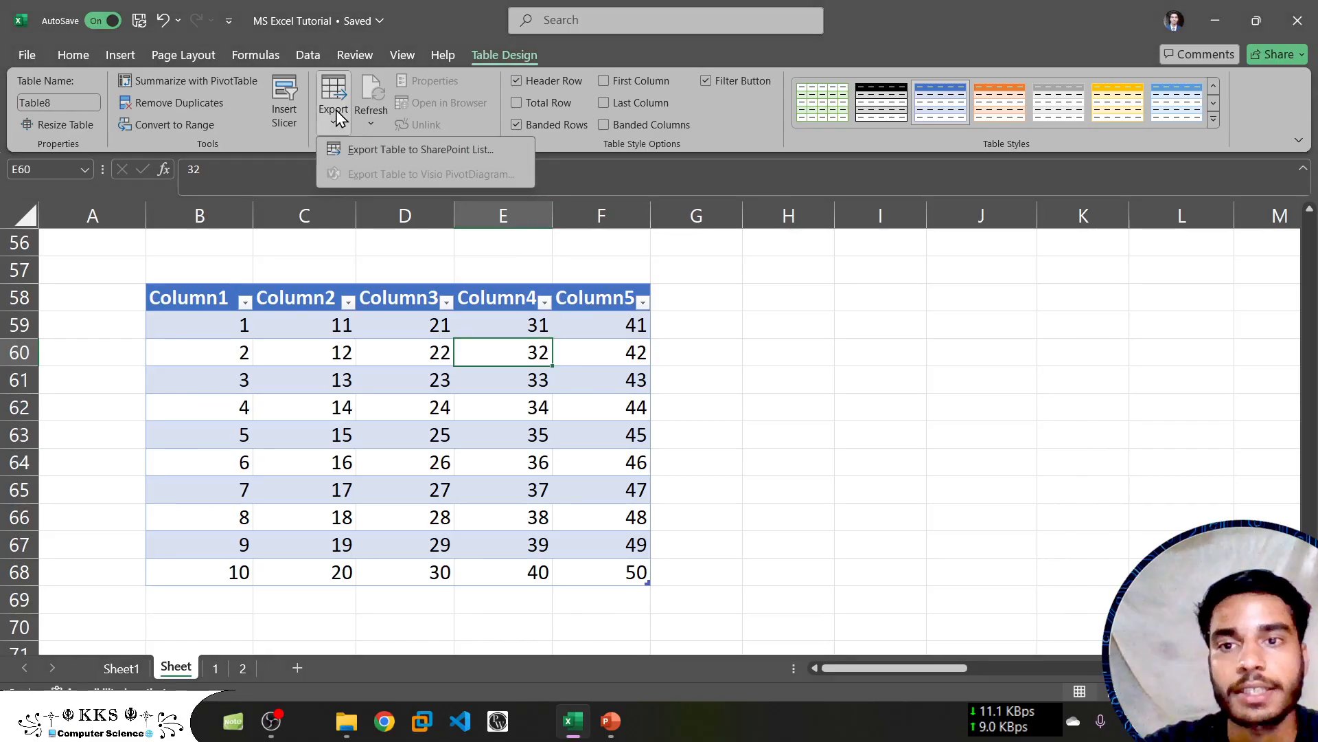
Show the table's total row, try the header, total and banded row options off and on, and hide the total row
left_click(516, 103)
left_click(407, 430)
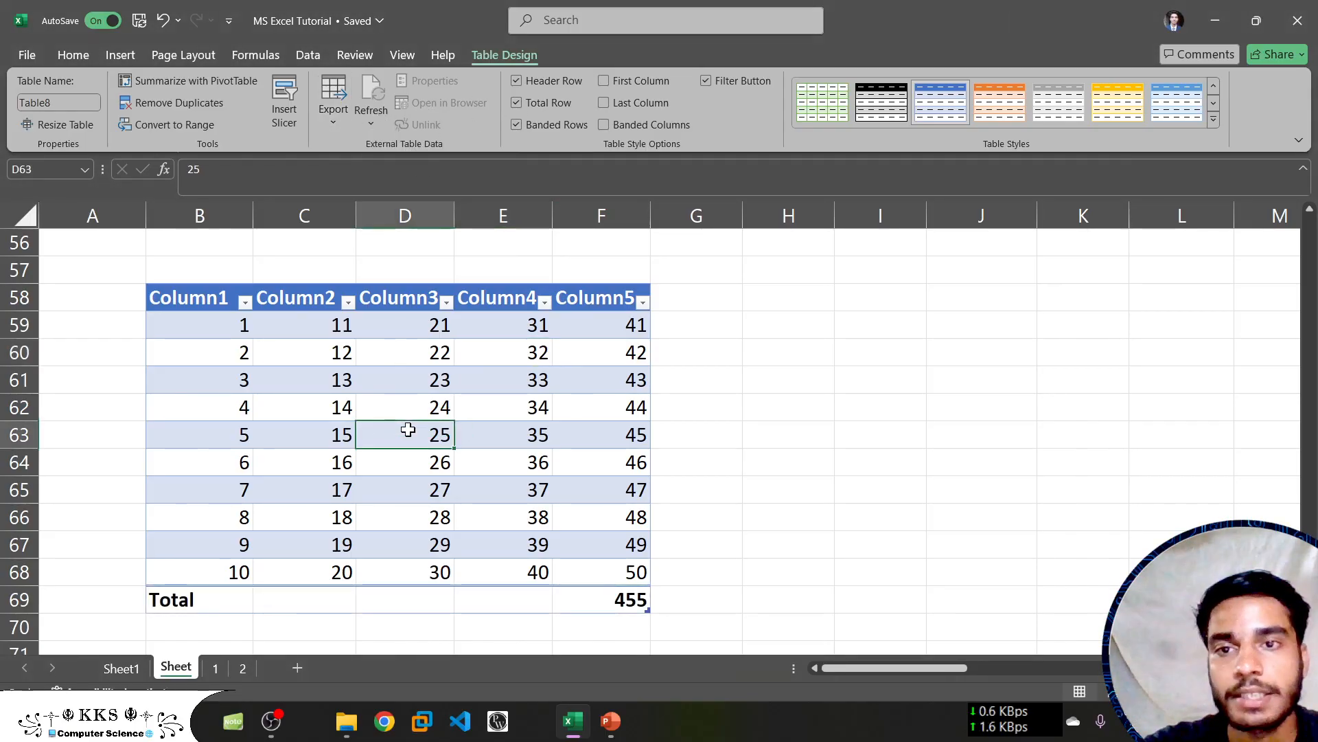
left_click(517, 80)
left_click(516, 81)
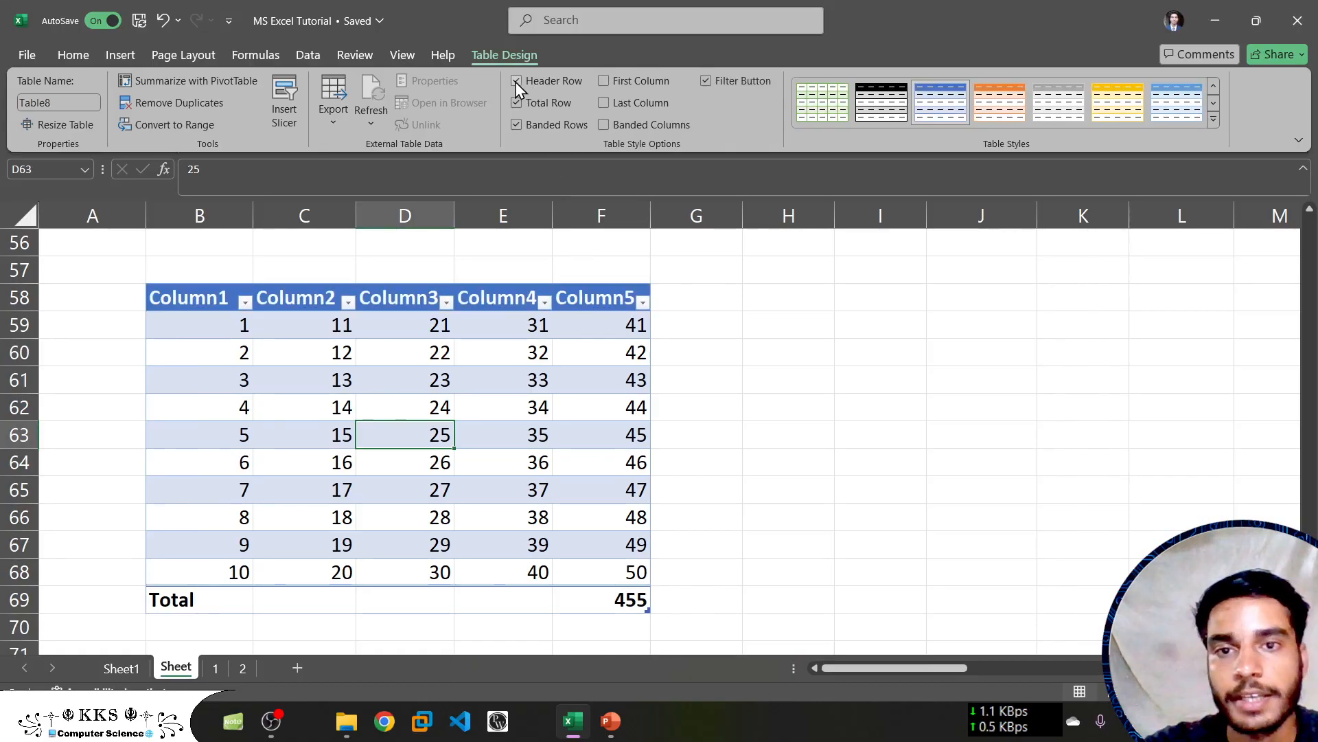
left_click(515, 101)
left_click(515, 102)
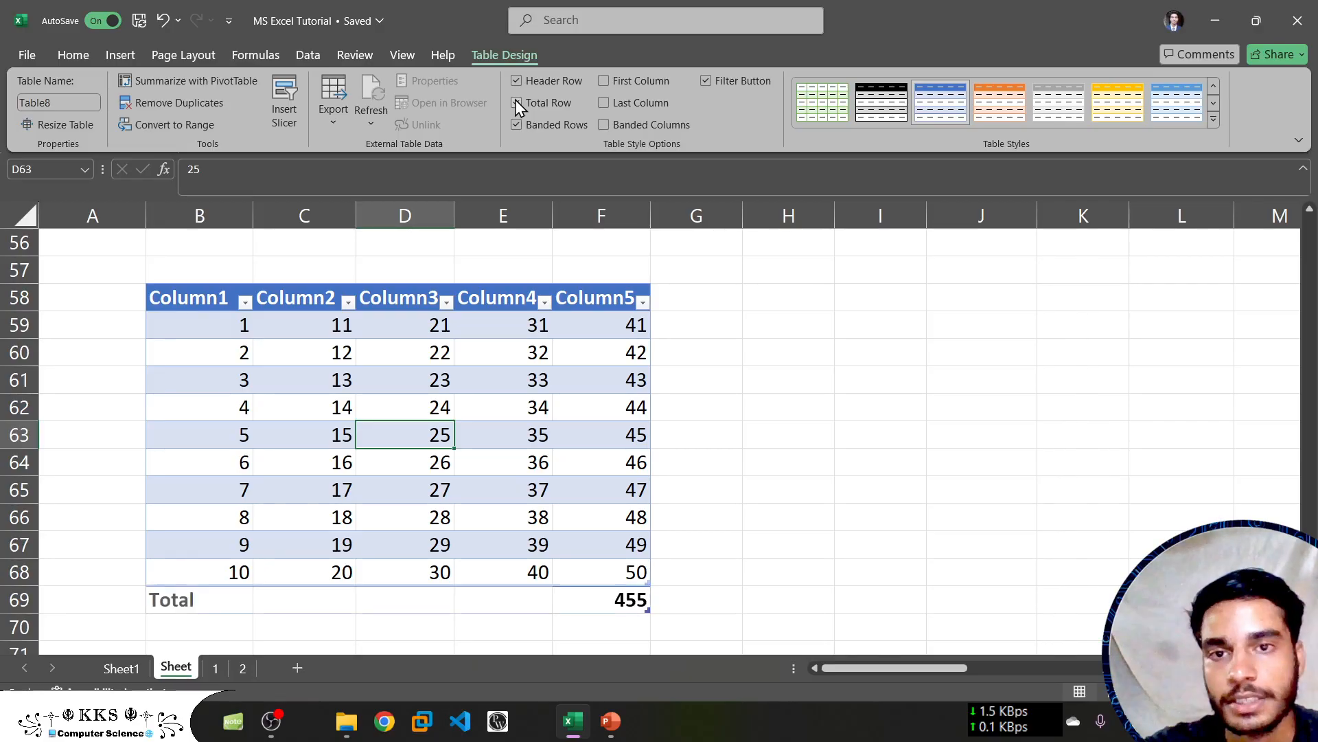
left_click(520, 126)
left_click(520, 126)
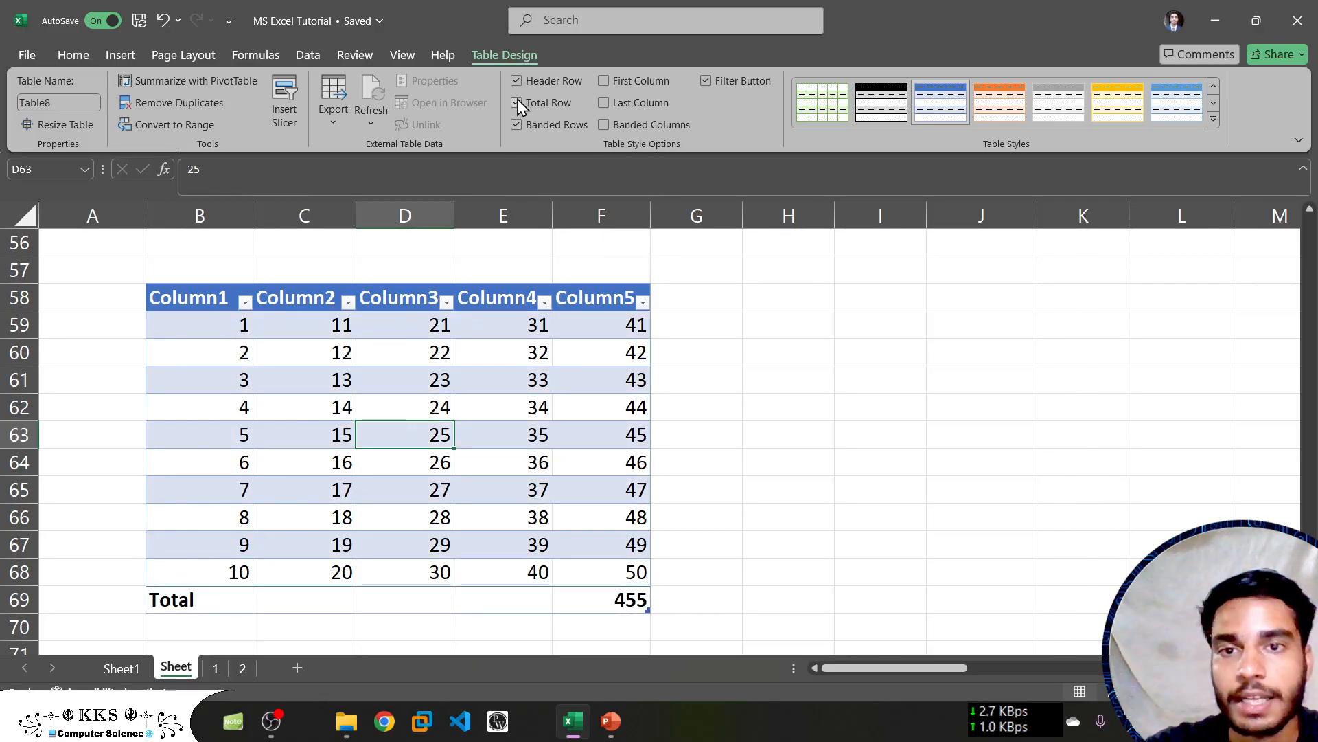
left_click(517, 101)
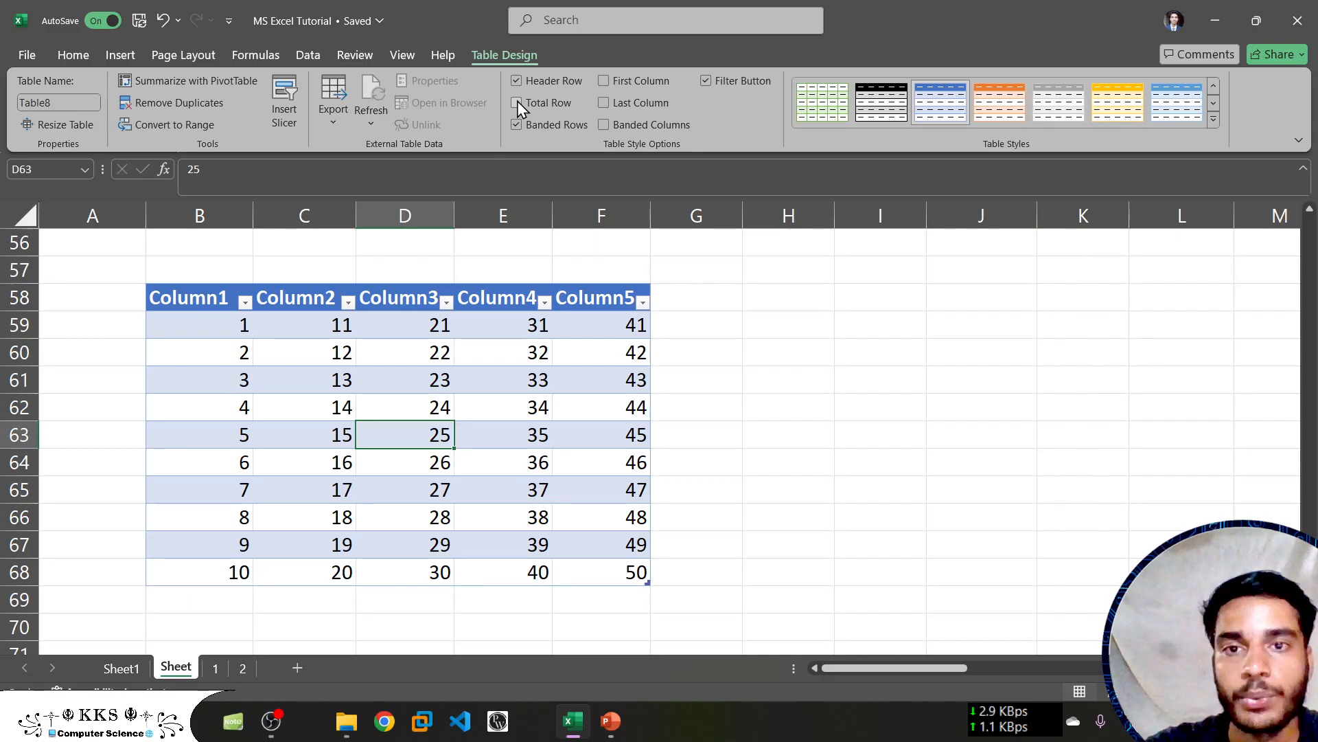
Try the table's First Column, Last Column and Banded Columns style options, turning each on and back off
left_click(604, 81)
left_click(604, 81)
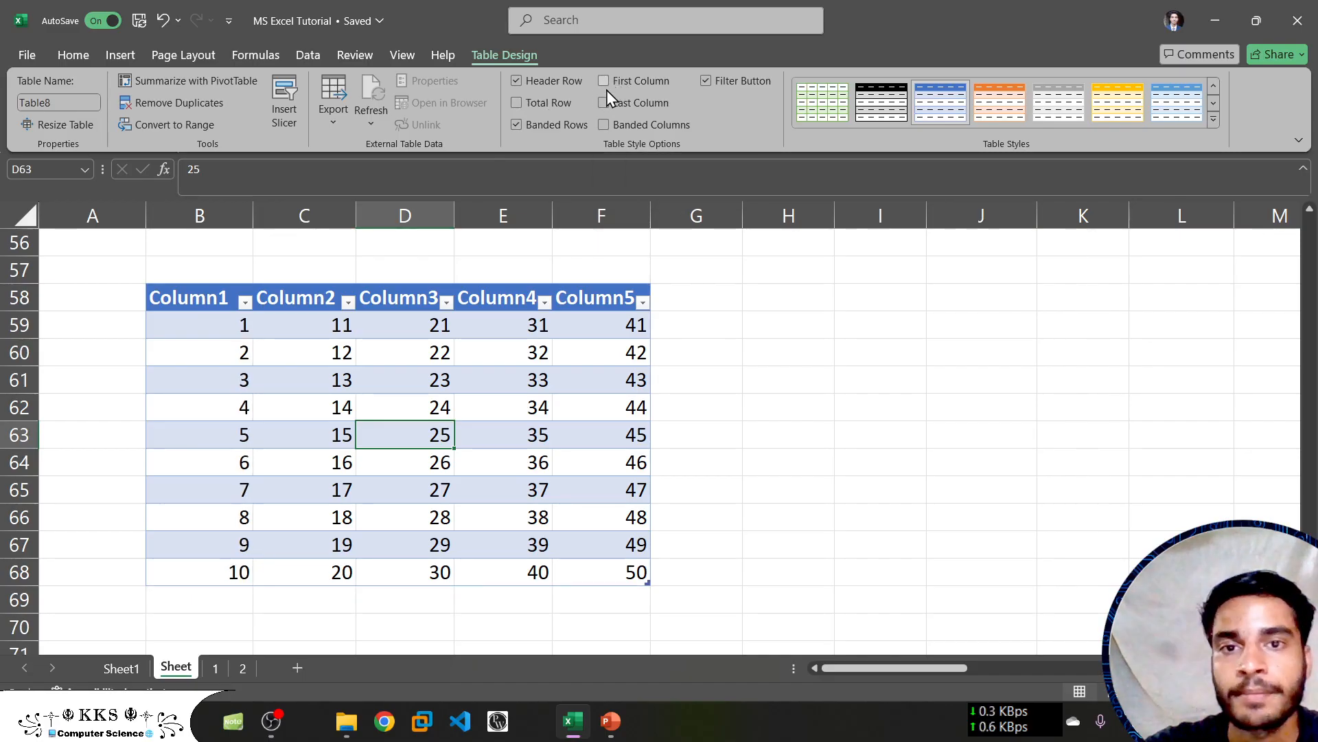
left_click(605, 102)
left_click(604, 102)
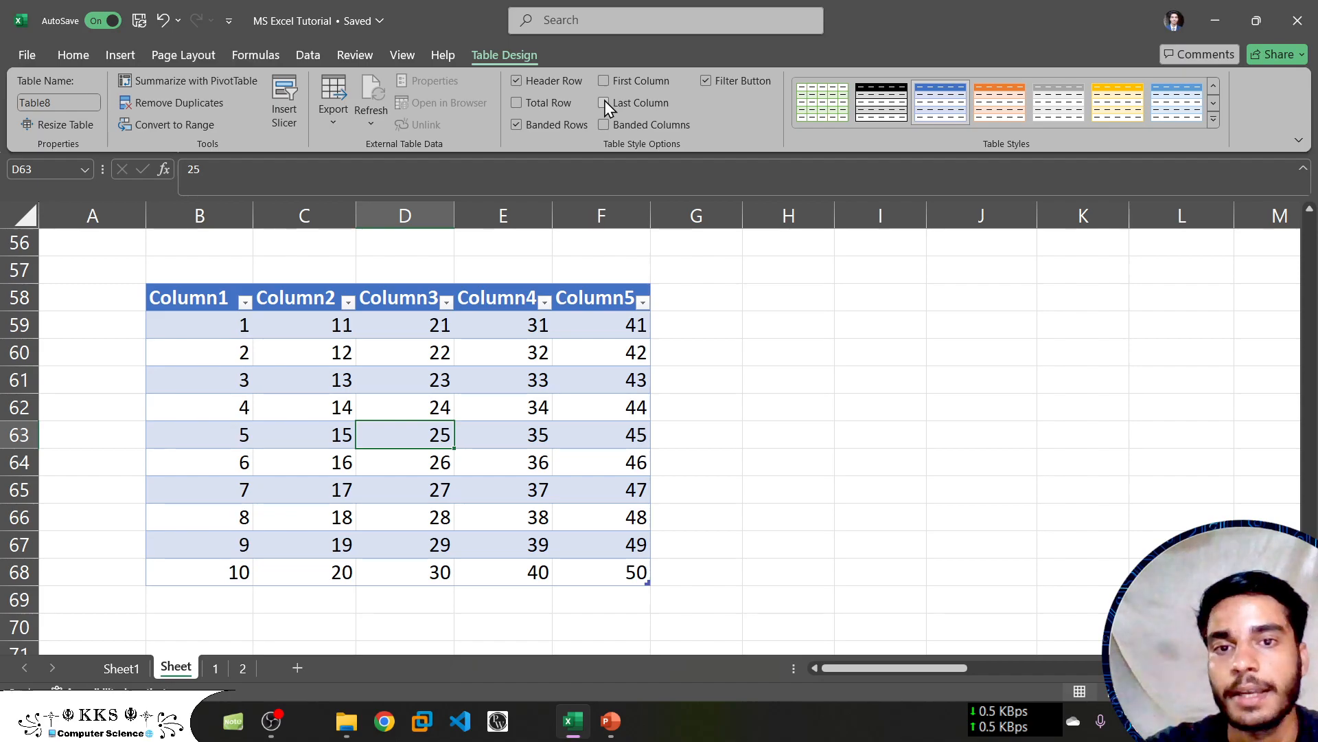
left_click(607, 121)
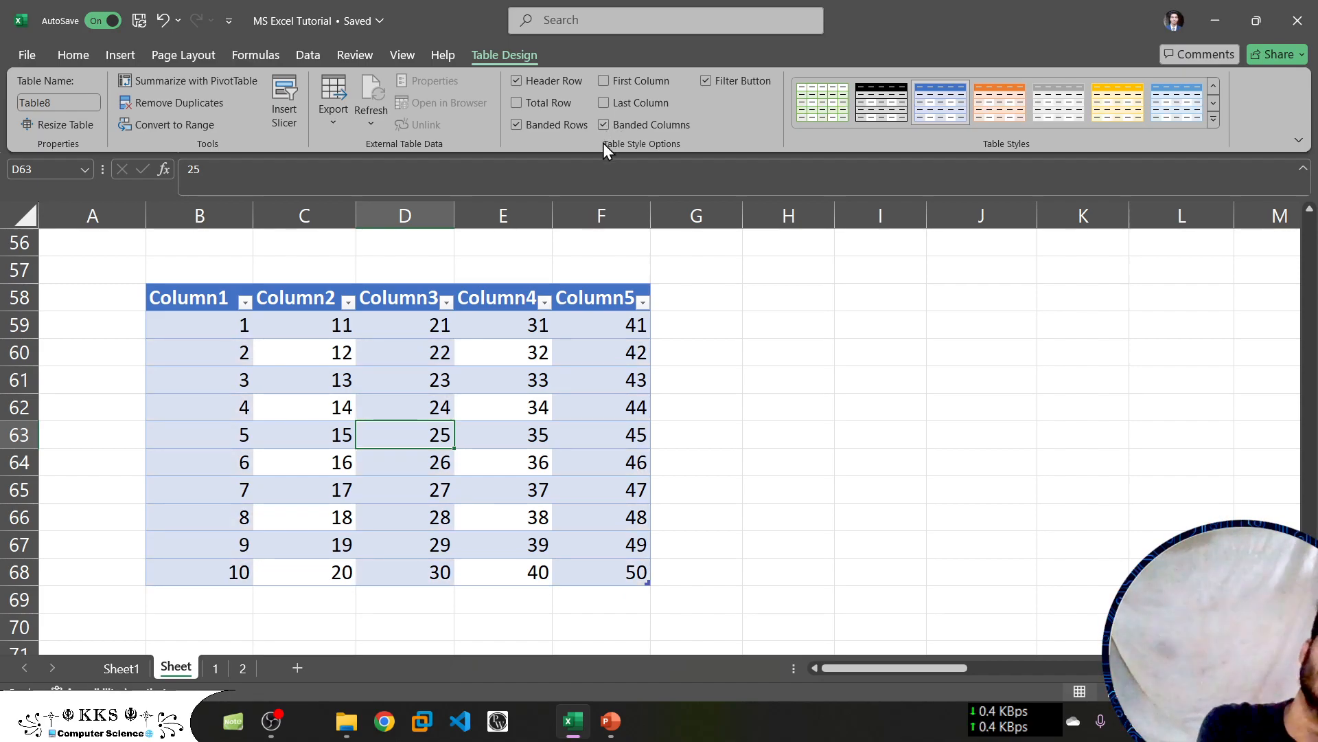
left_click(603, 120)
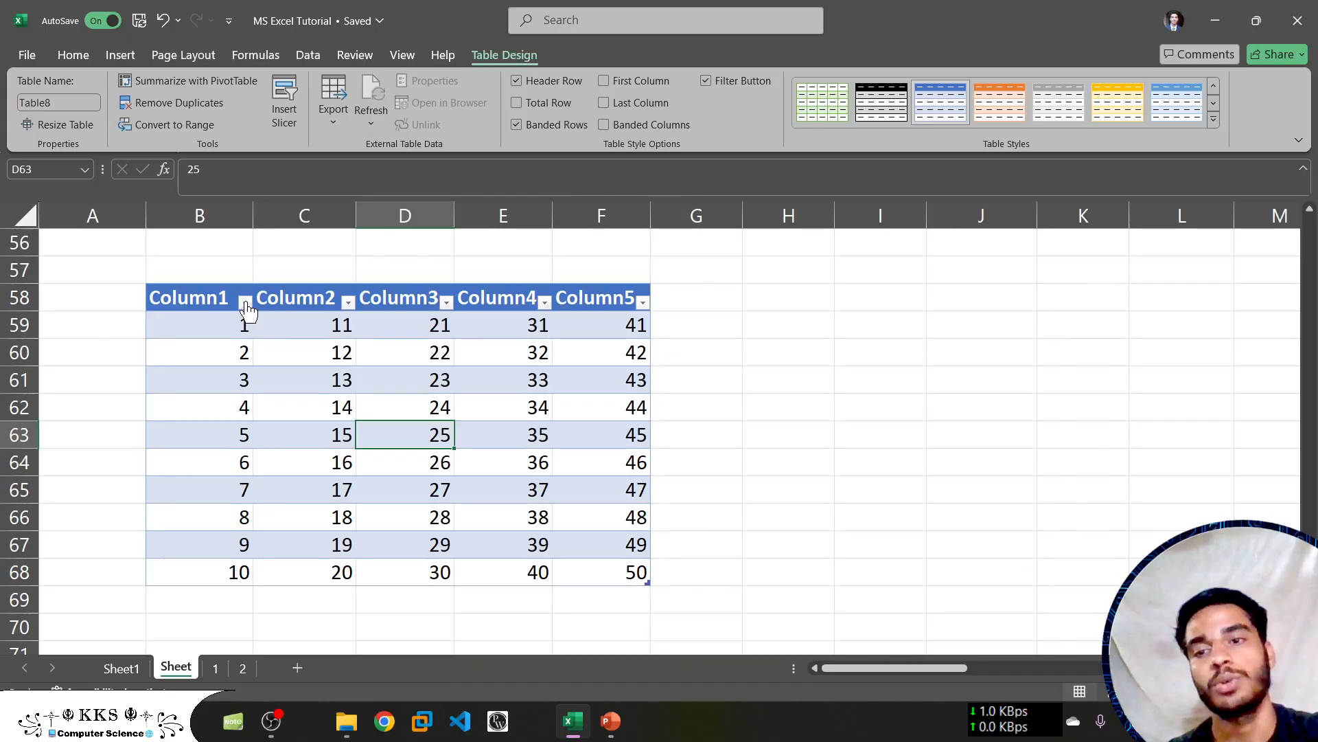
Filter the table's Column1 to show only the value 1
scroll(298, 299, "up", 3)
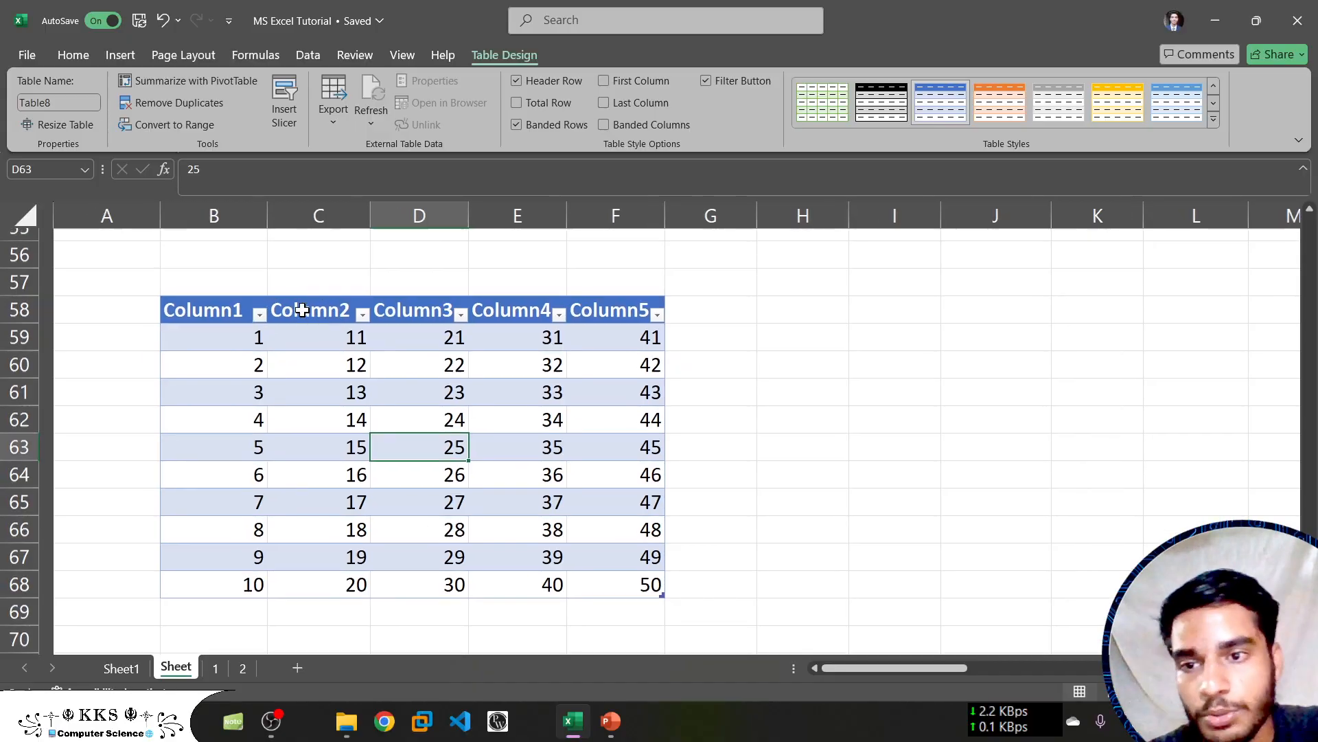
left_click(219, 322)
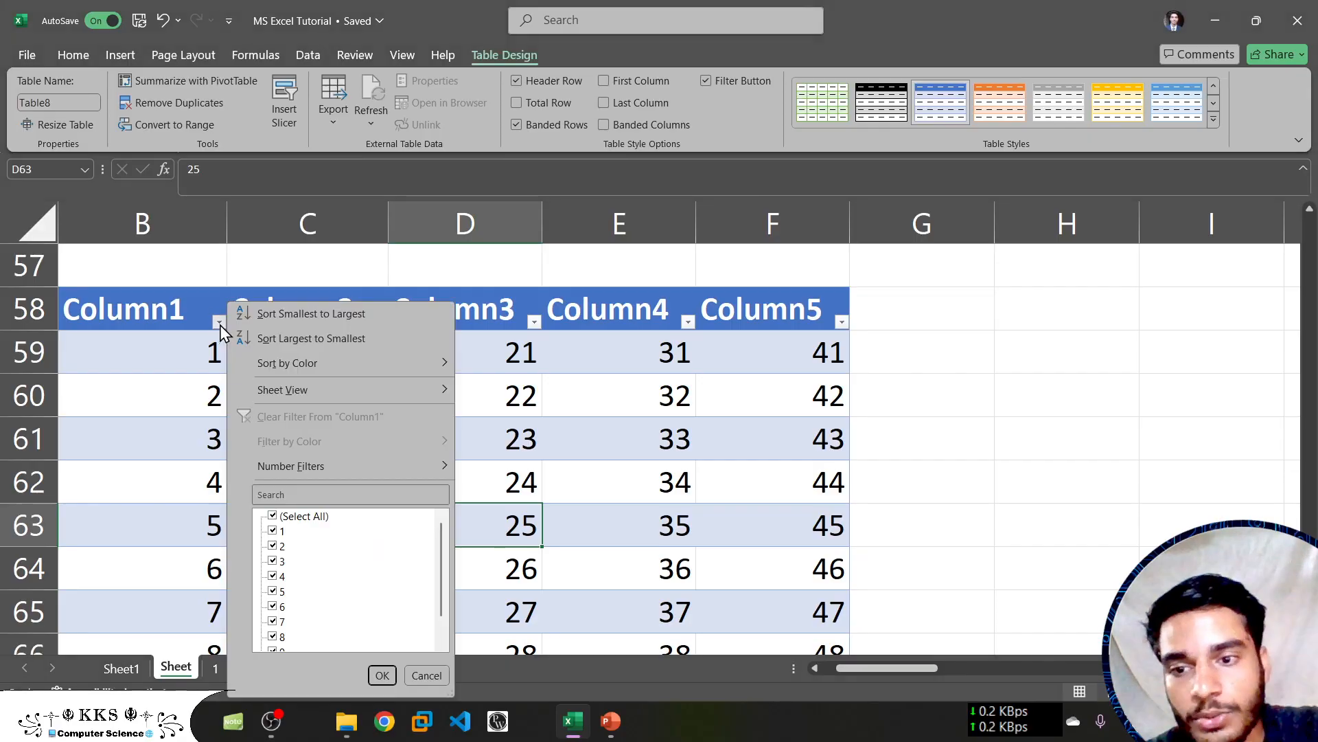
scroll(309, 569, "down", 1)
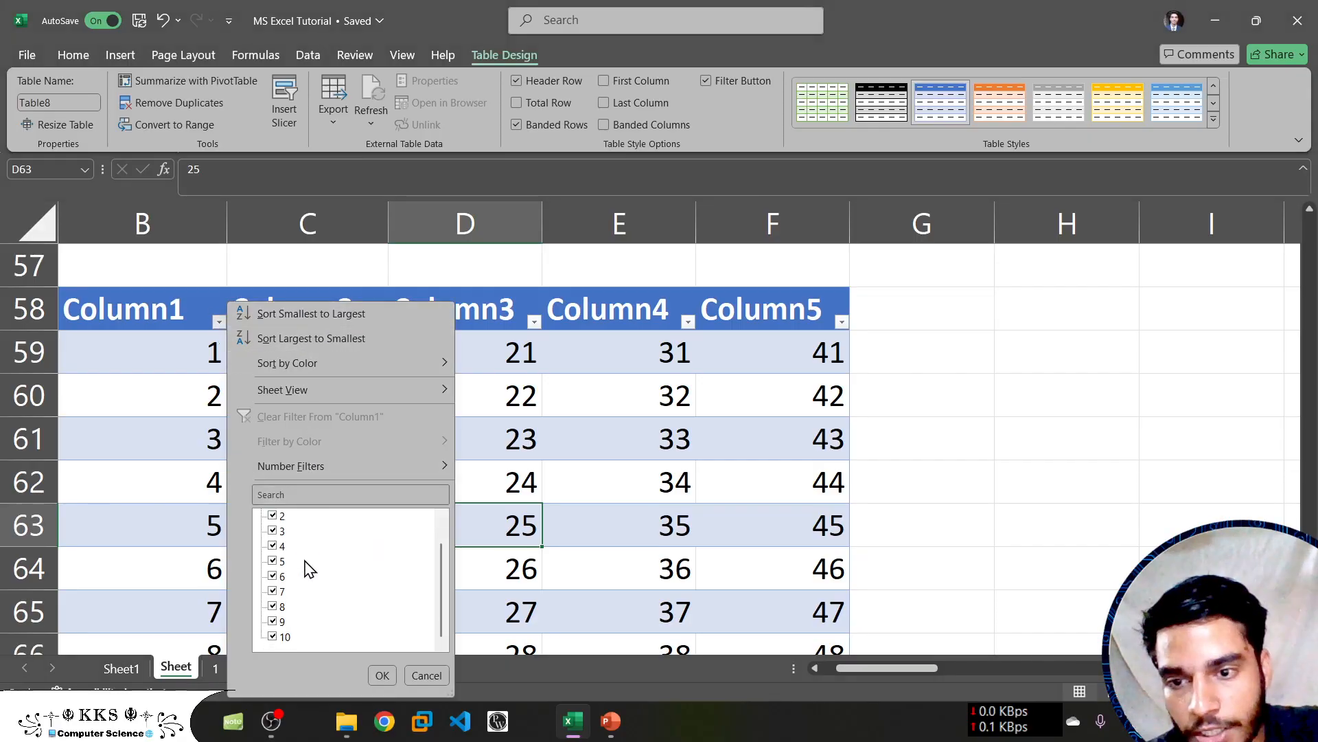
scroll(303, 589, "up", 1)
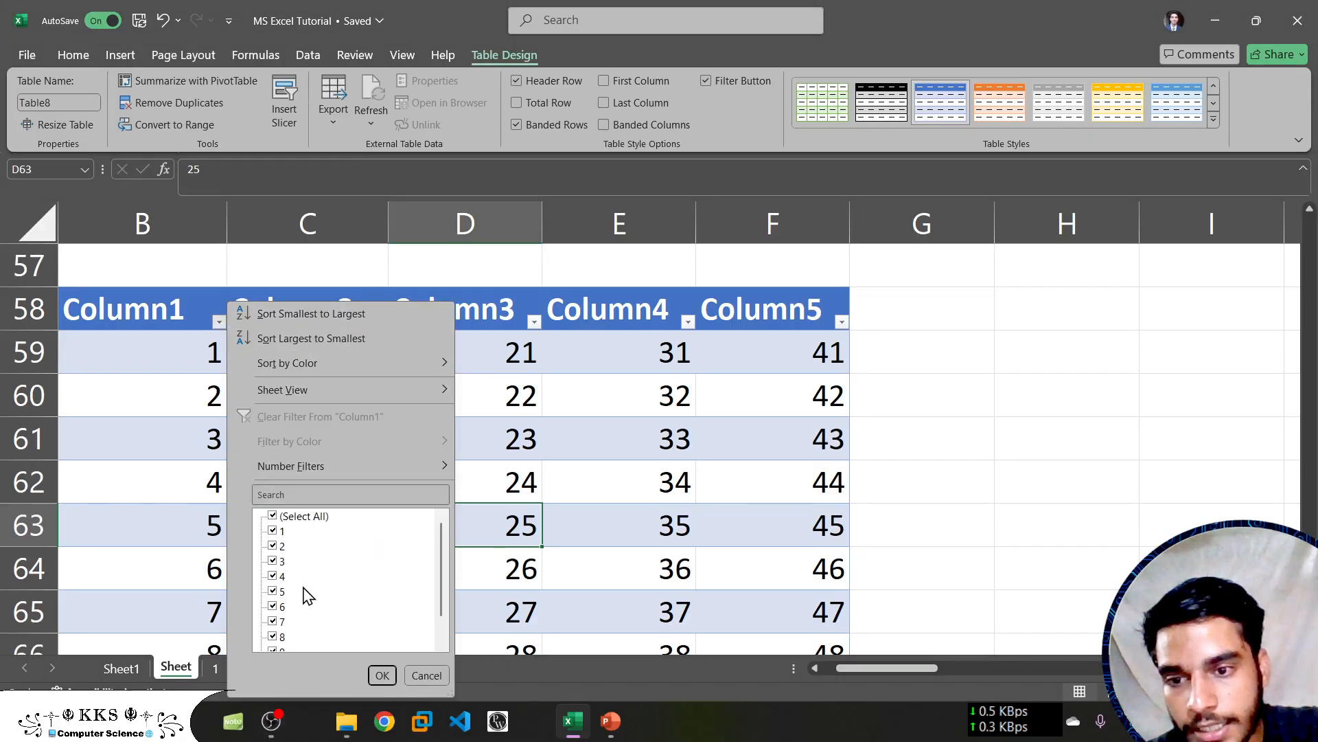
left_click(273, 520)
left_click(273, 531)
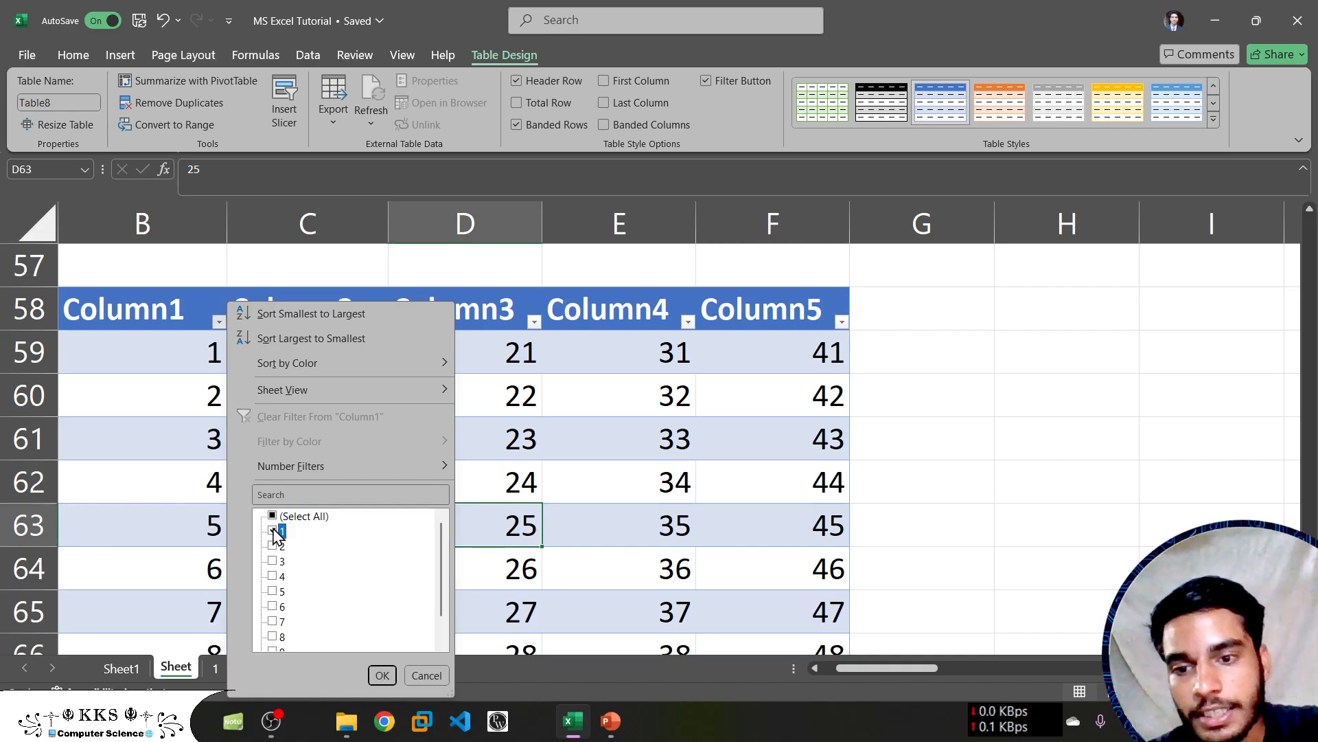
left_click(383, 674)
scroll(623, 458, "down", 3)
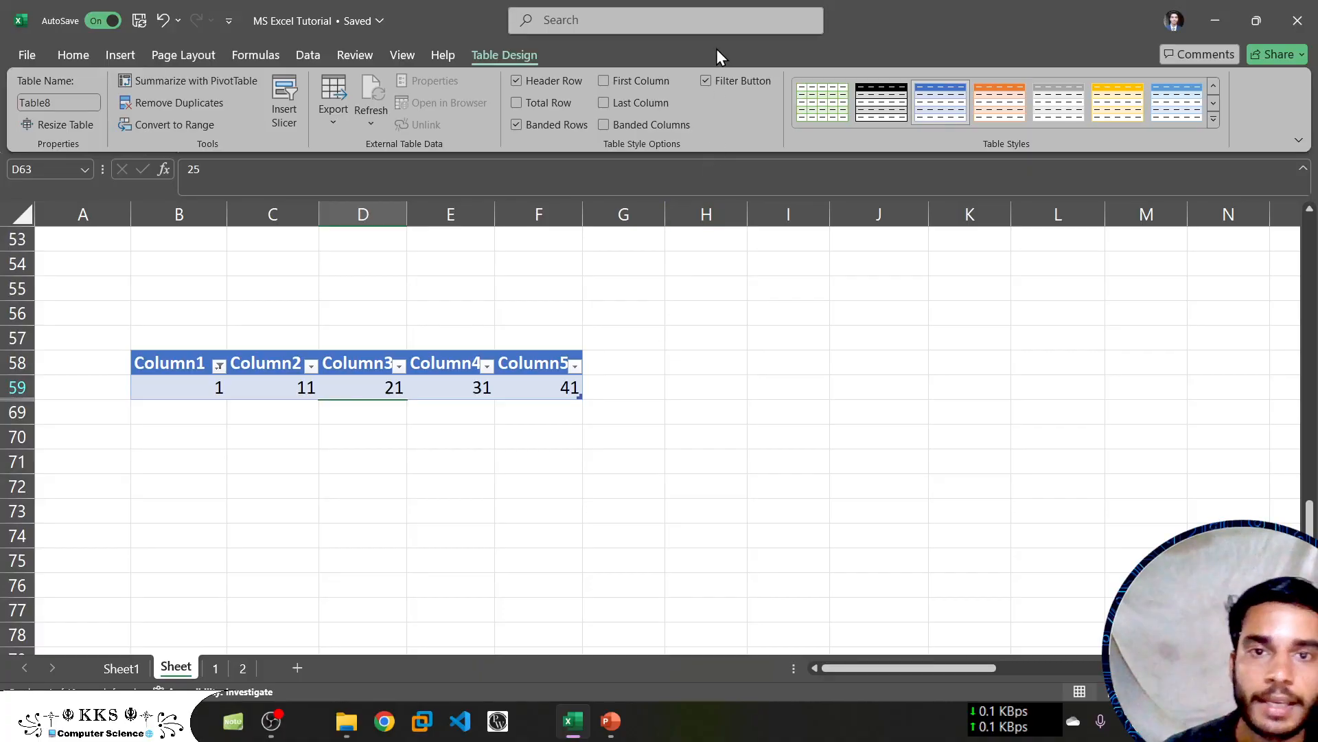
Turn the table's filter buttons off and back on, and undo the recent changes including the Column1 filter
left_click(708, 81)
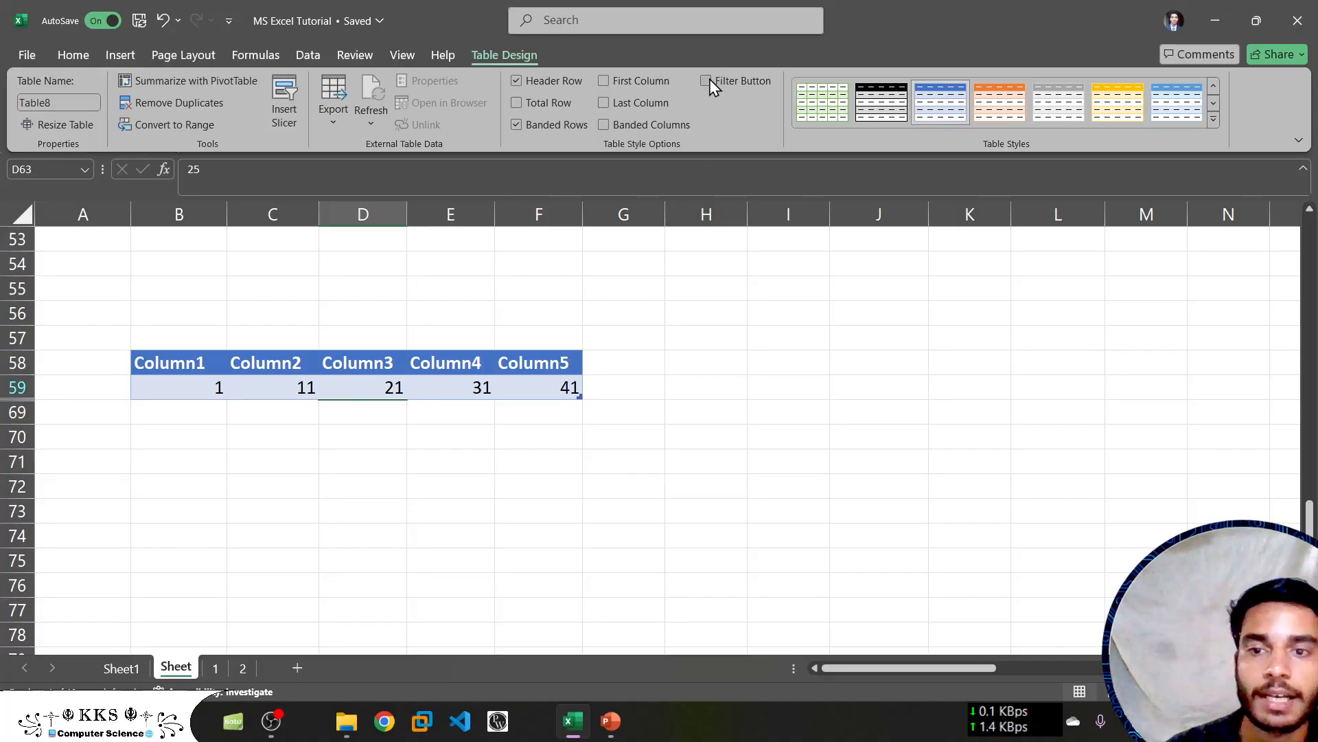
left_click(710, 81)
key("ctrl+z")
key("ctrl+z")
key("ctrl+z")
key("ctrl+z")
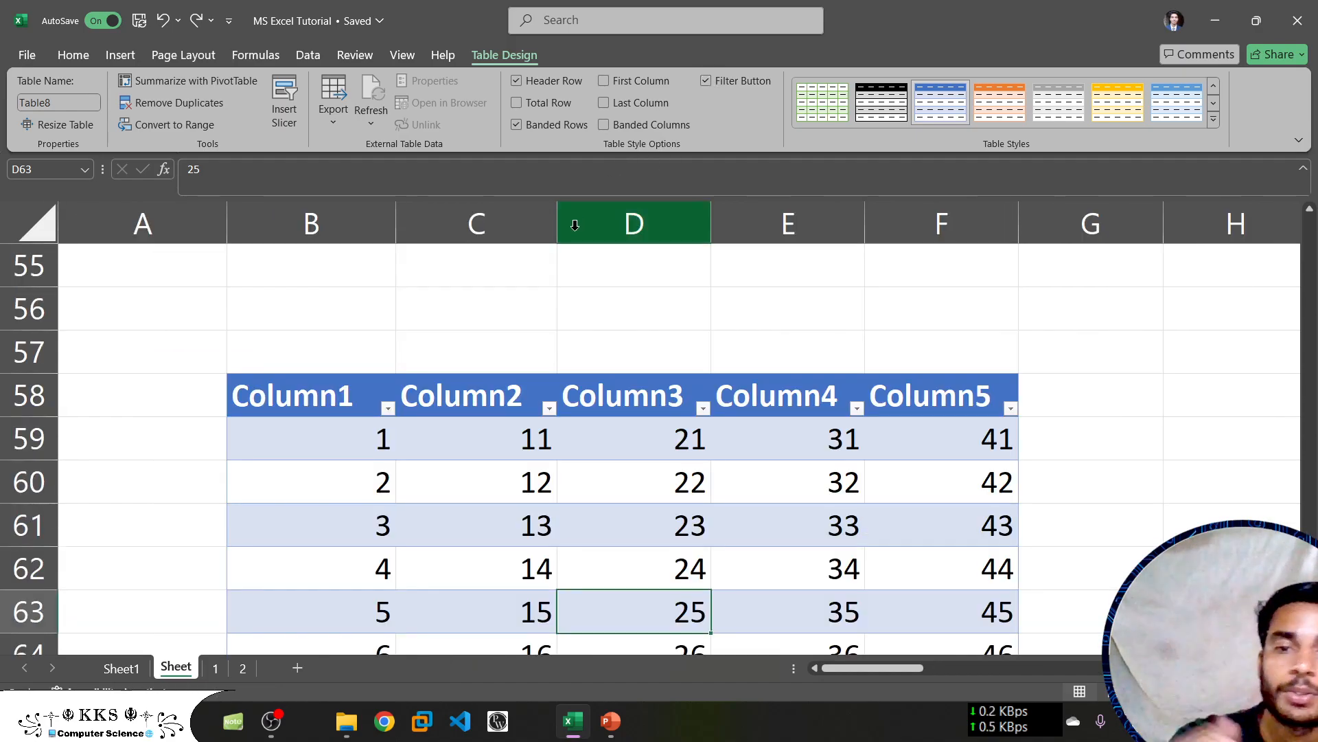
Hide the table's filter buttons and apply the blue table style with a black header from the Dark styles
left_click(708, 81)
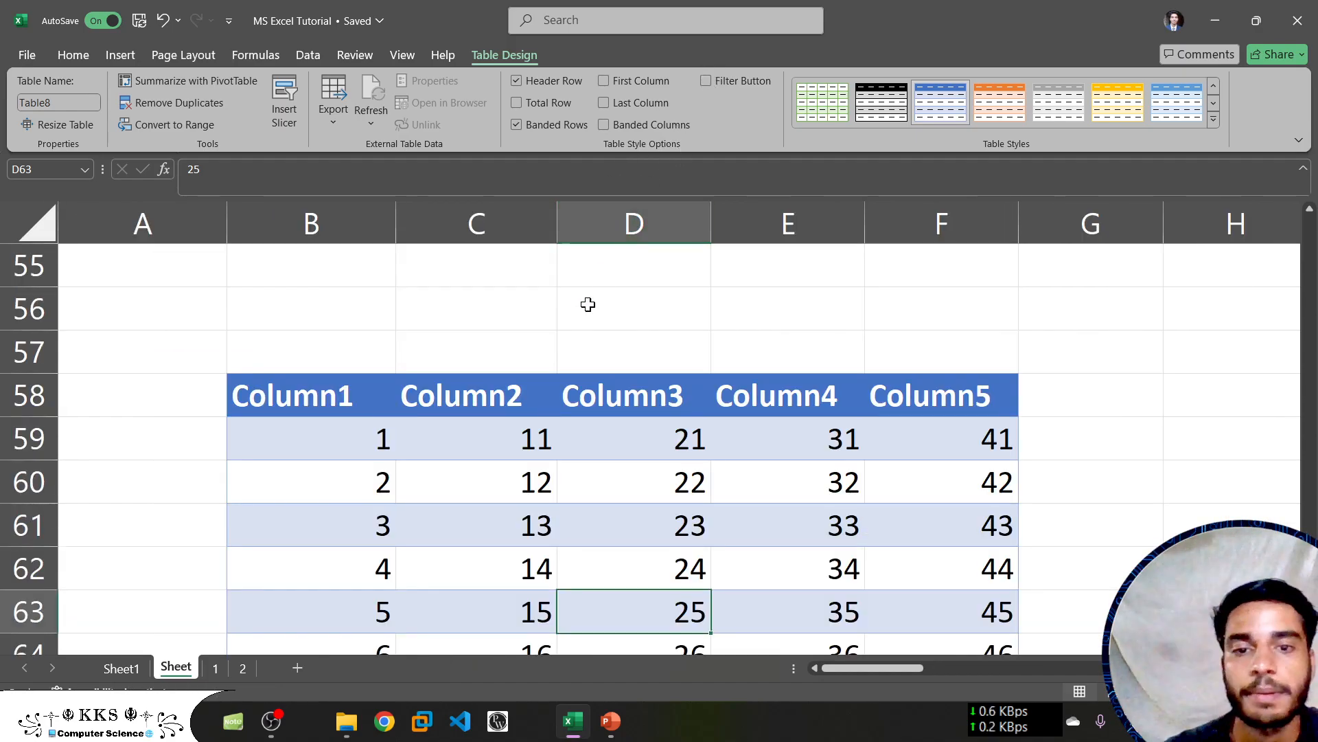
scroll(538, 360, "down", 4, "ctrl")
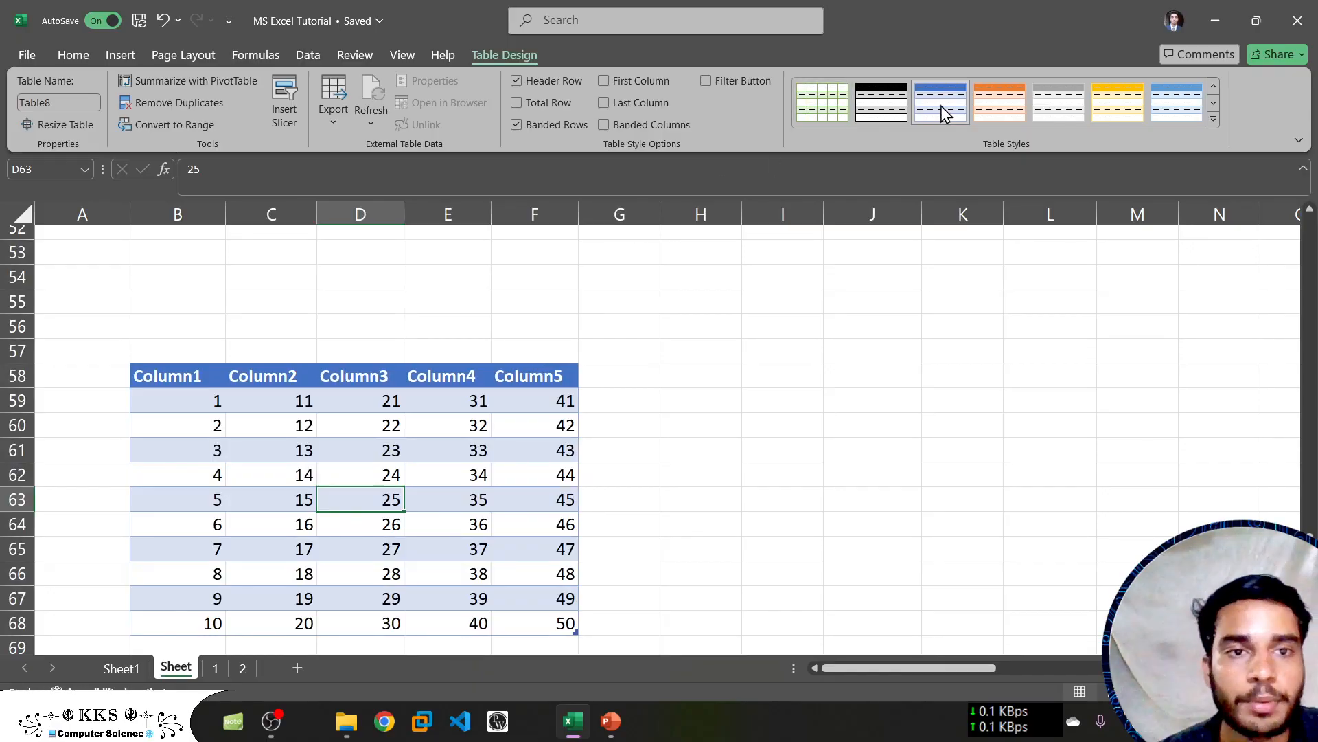
left_click(1213, 121)
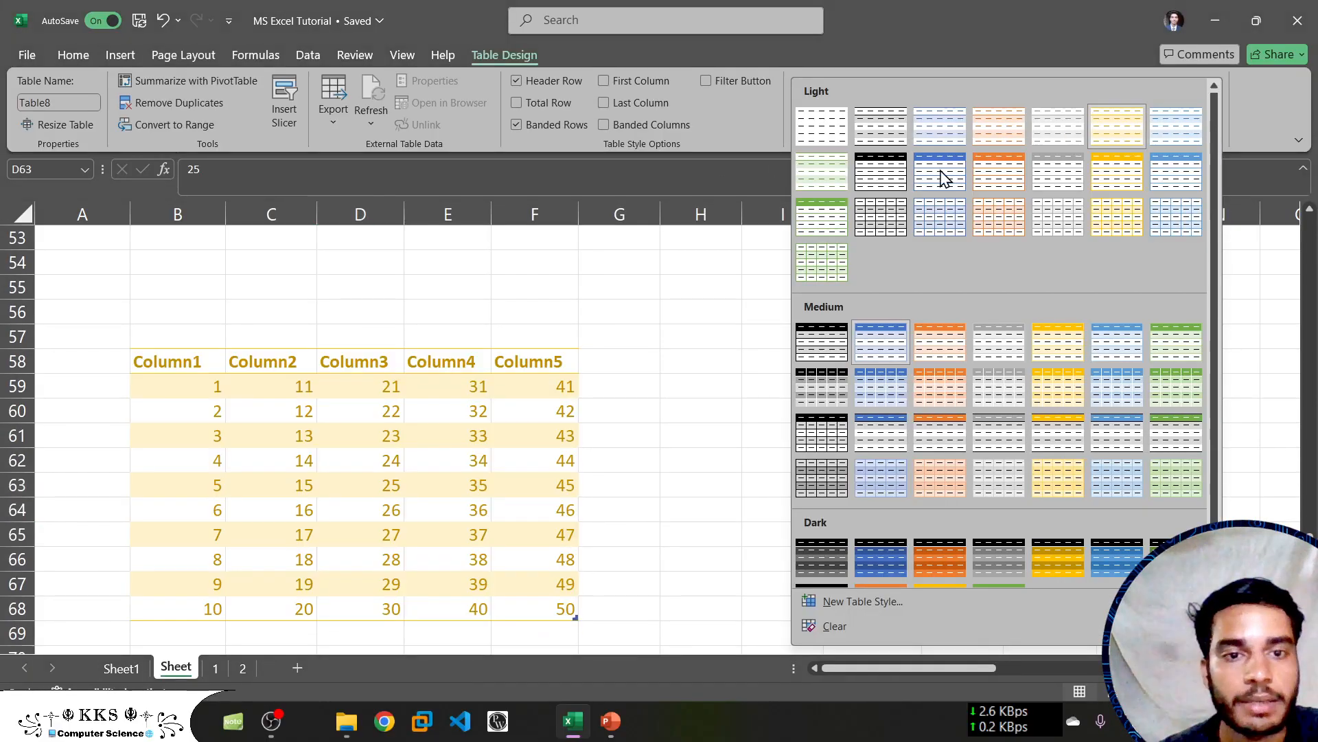
left_click(1121, 551)
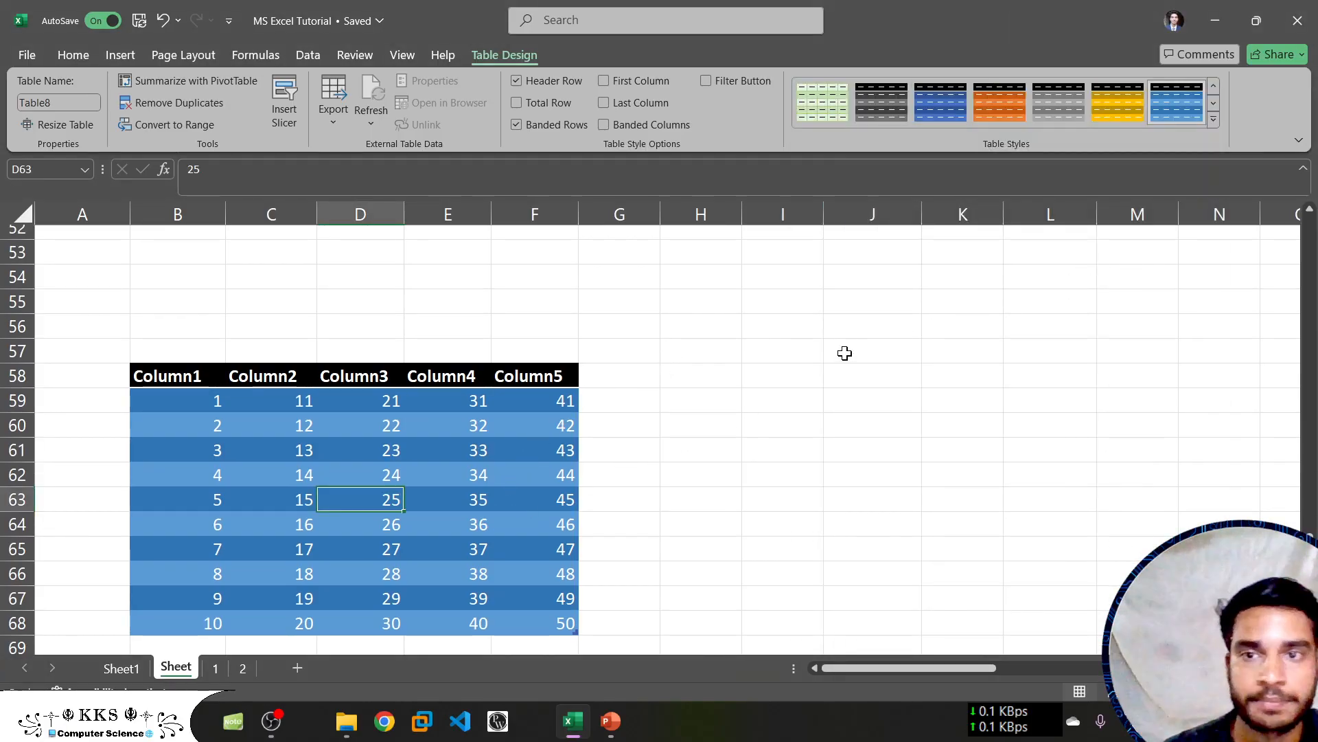
left_click(272, 724)
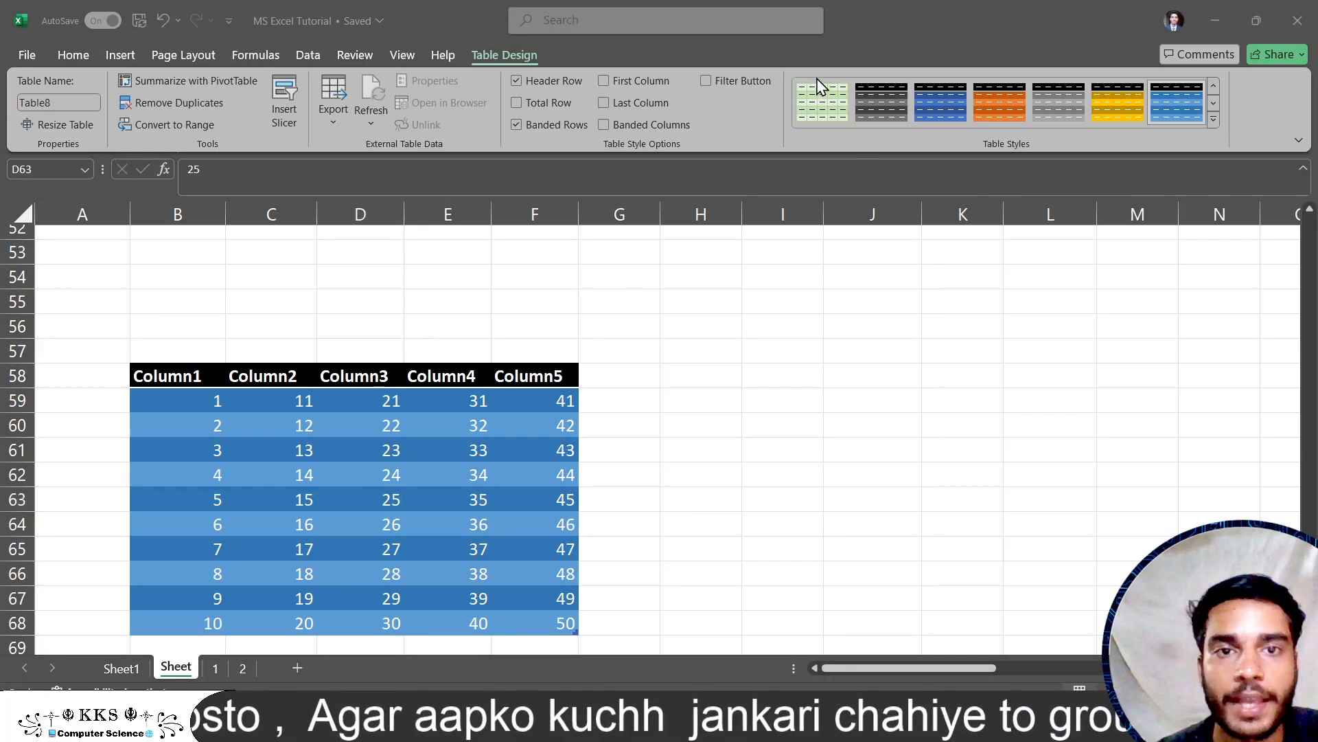
left_click(789, 54)
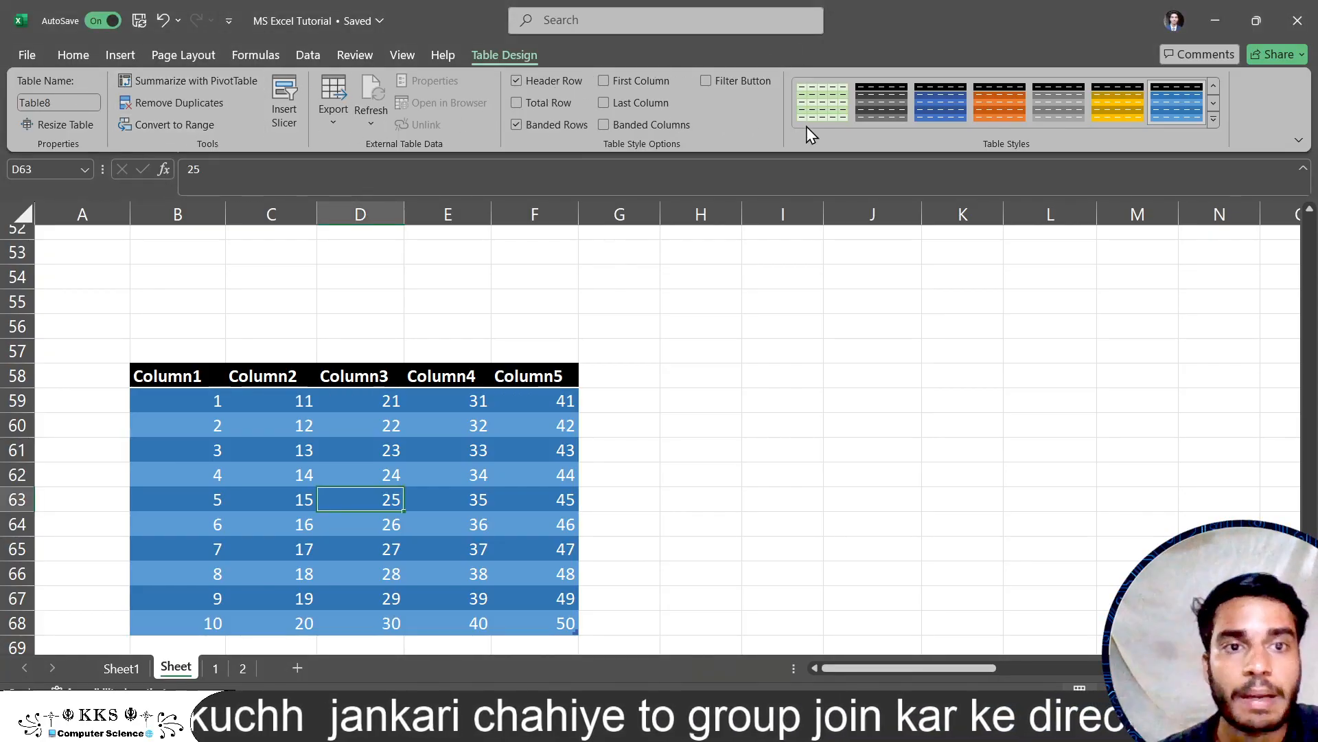
Create a PivotTable from Table8 on a new worksheet
left_click(122, 57)
left_click(46, 92)
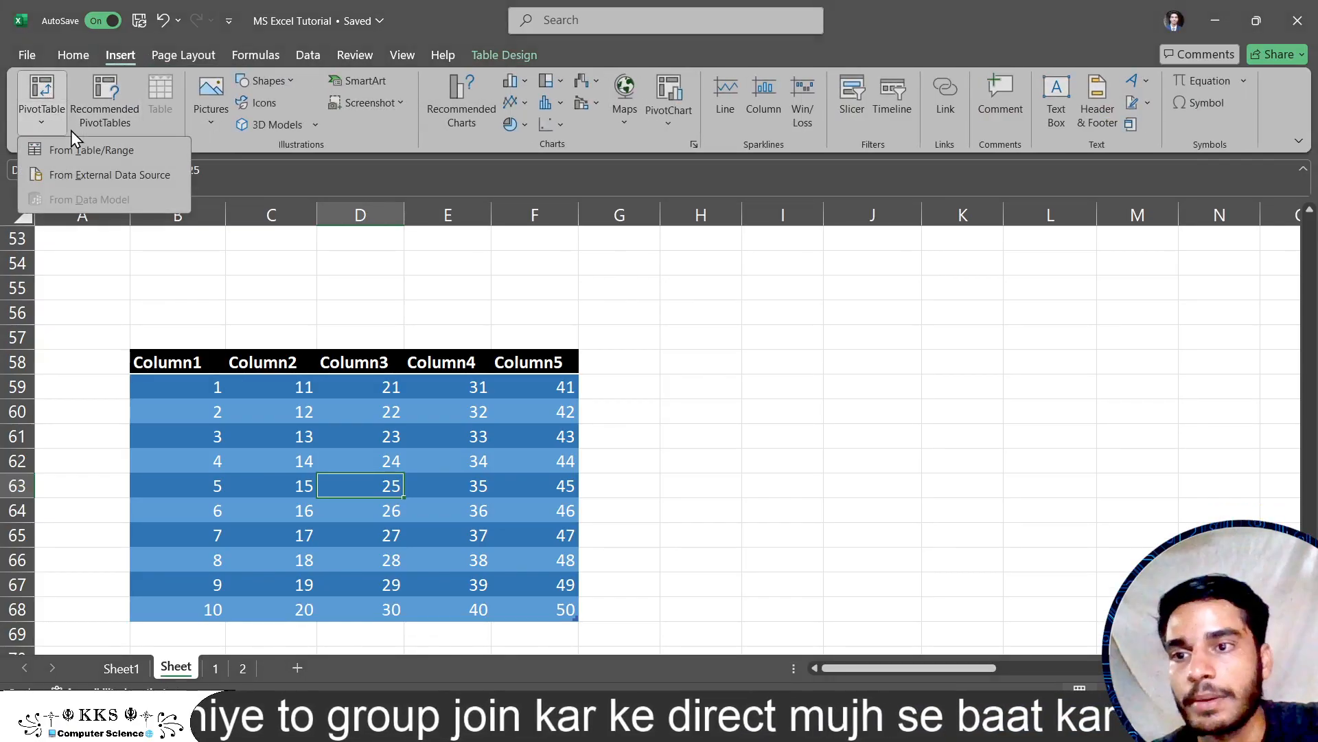
left_click(113, 158)
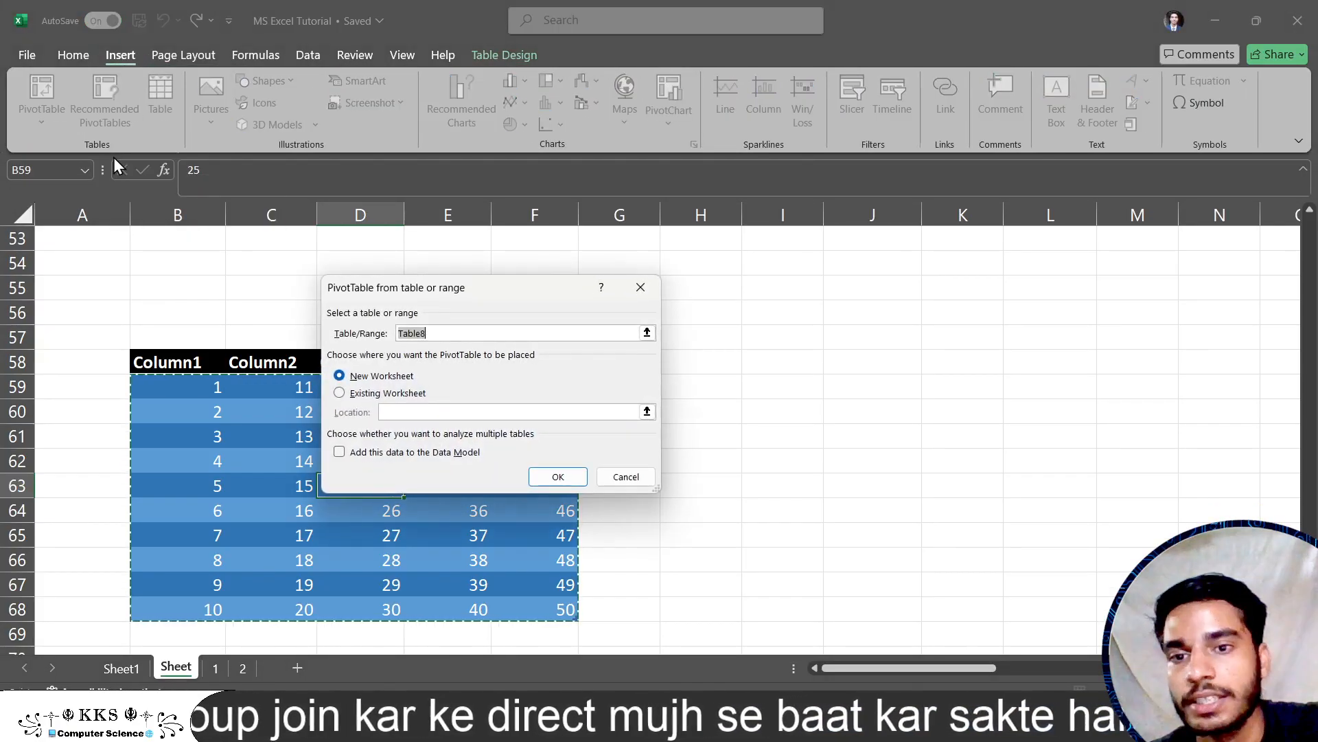
left_click(570, 475)
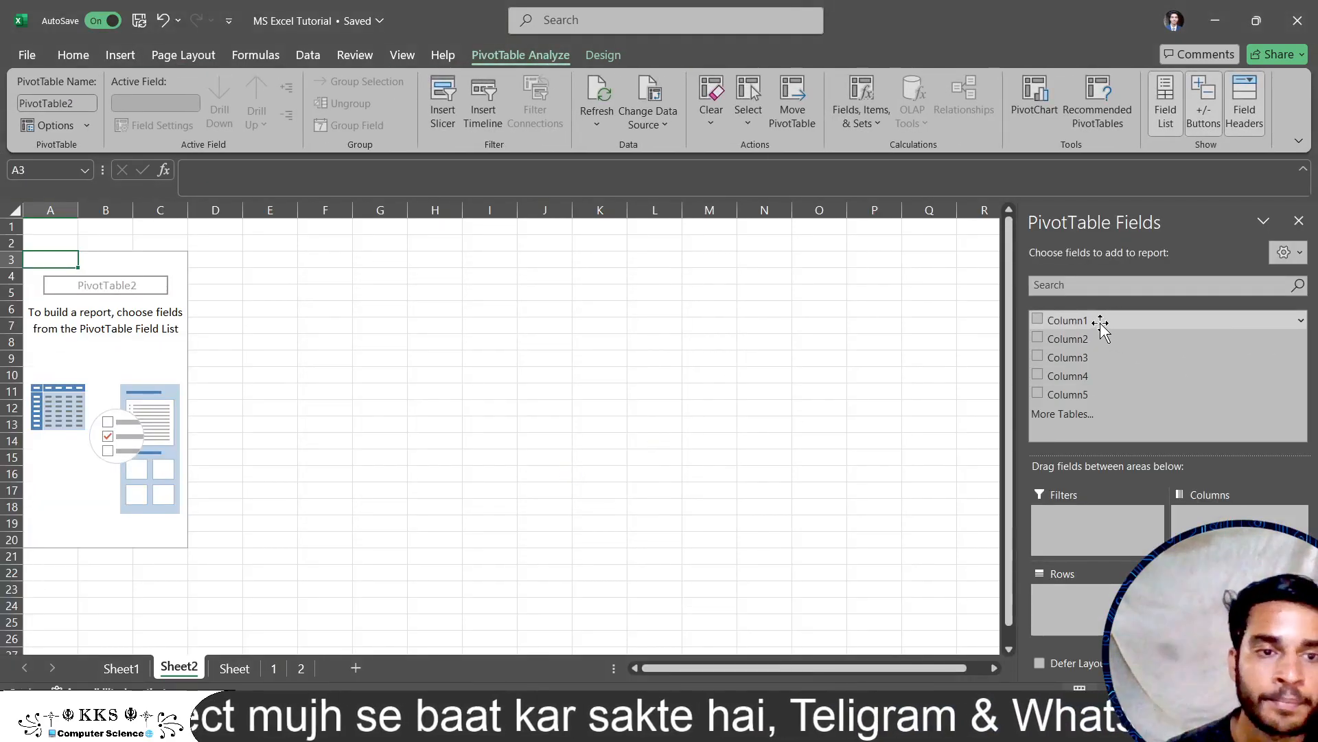
Place Column1 in the PivotTable's Columns area and move it to Rows, adding Column2 beneath it as a second row field
left_click_drag(1102, 326, 1138, 535)
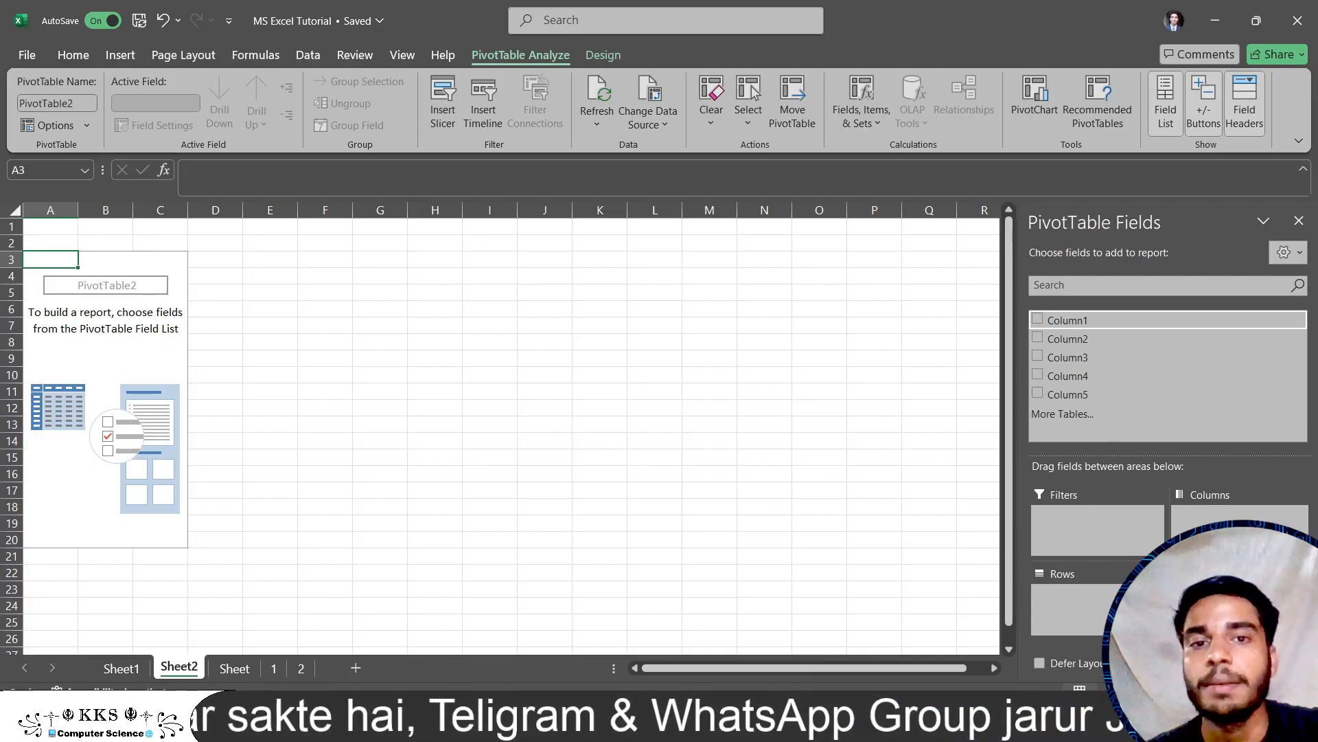
left_click_drag(1222, 611, 1223, 542)
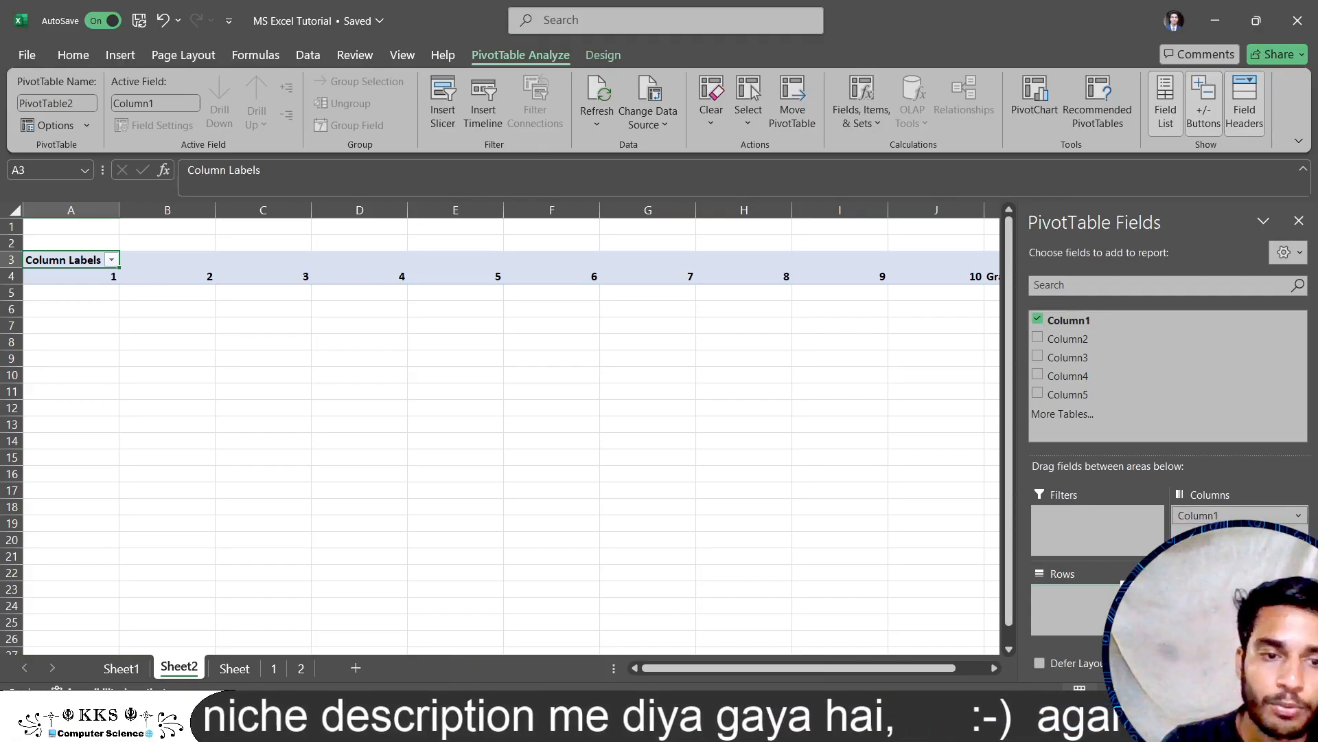
left_click_drag(1210, 517, 1105, 608)
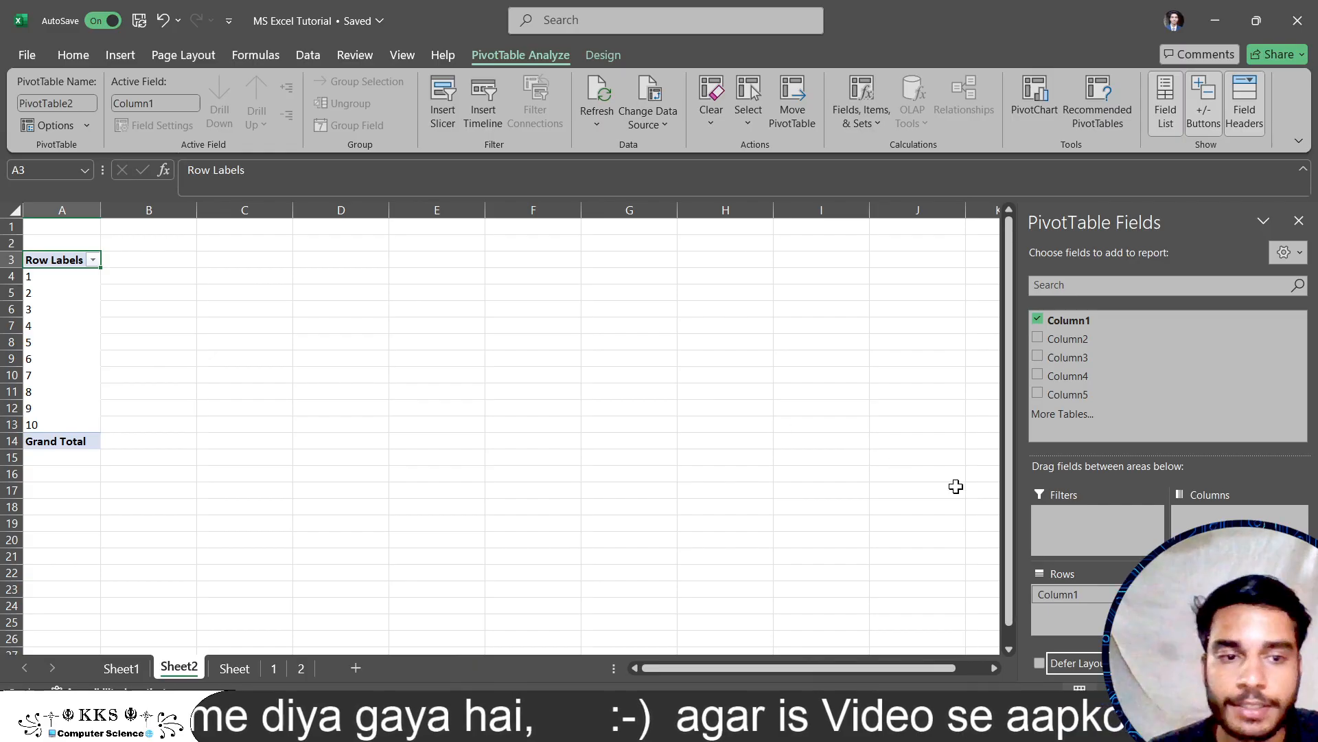
left_click(1038, 338)
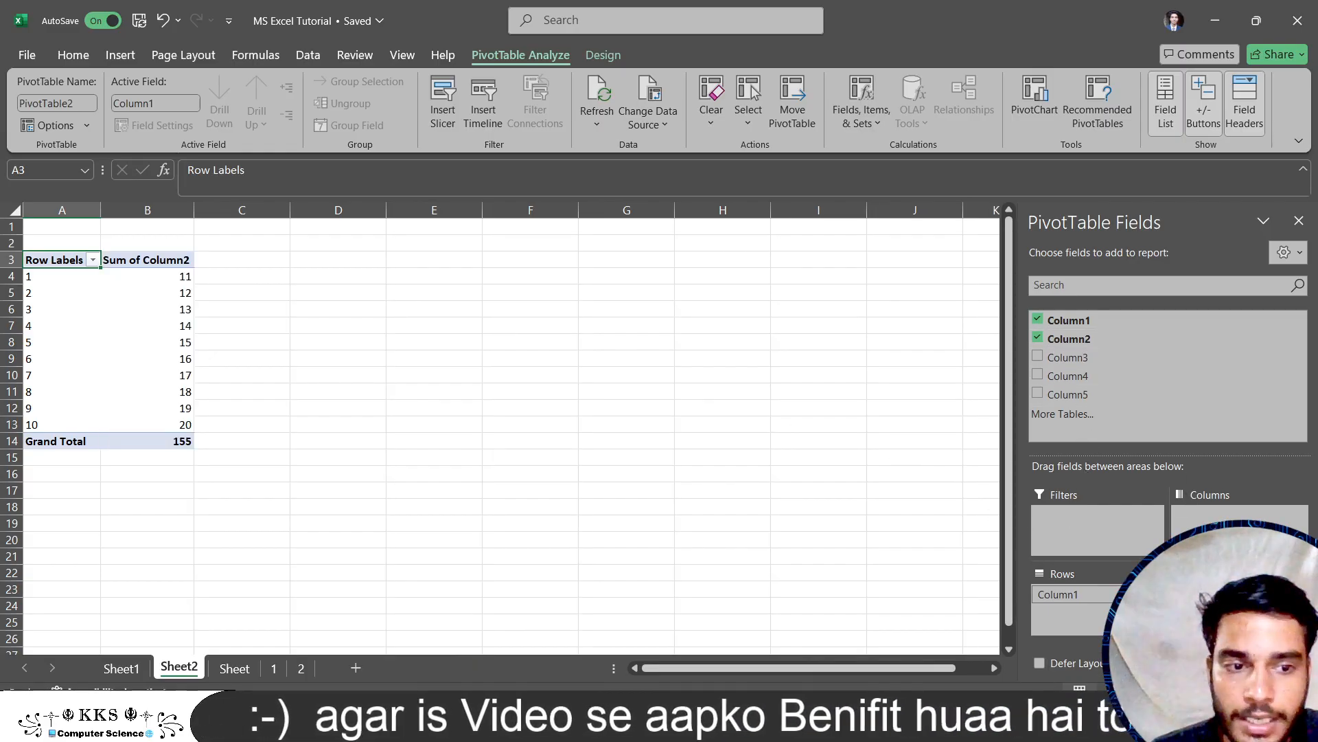
left_click_drag(1211, 592, 1107, 621)
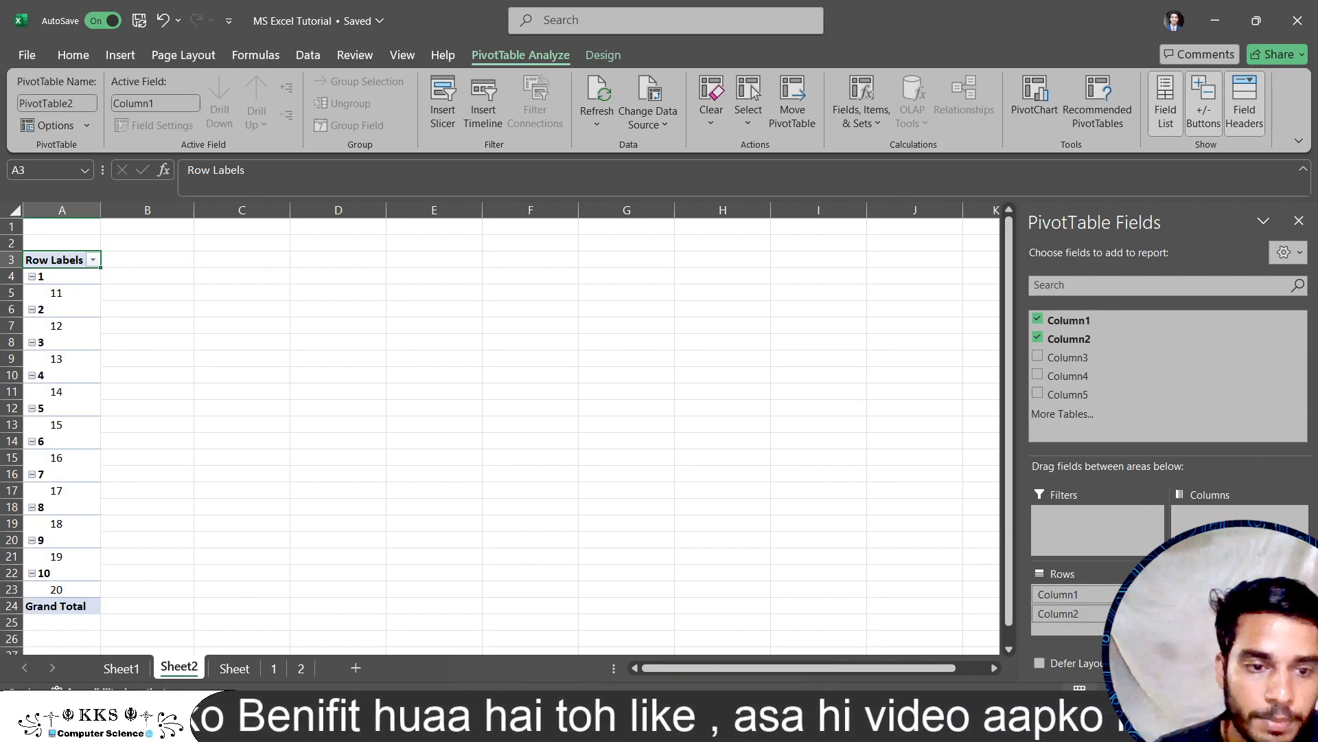
Remove Column1 and Column2 from the PivotTable's Rows area
left_click(1078, 594)
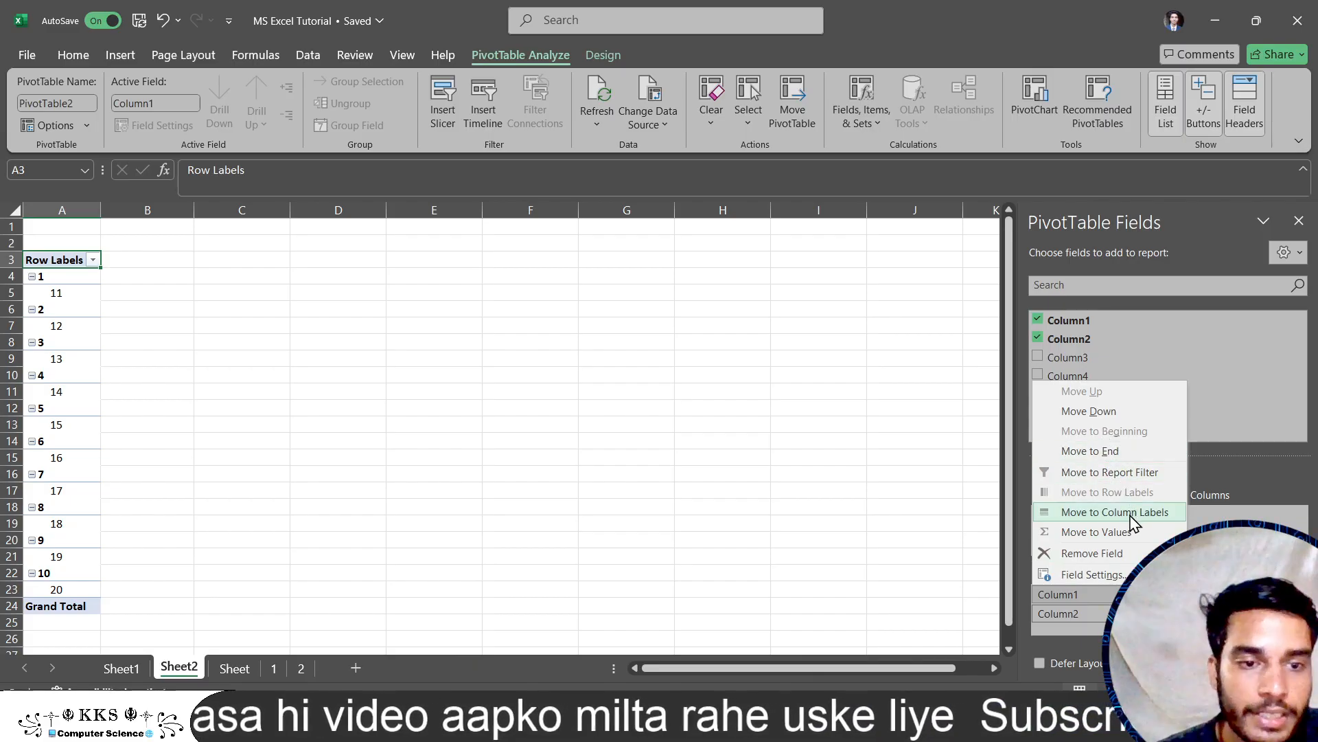
left_click(1099, 555)
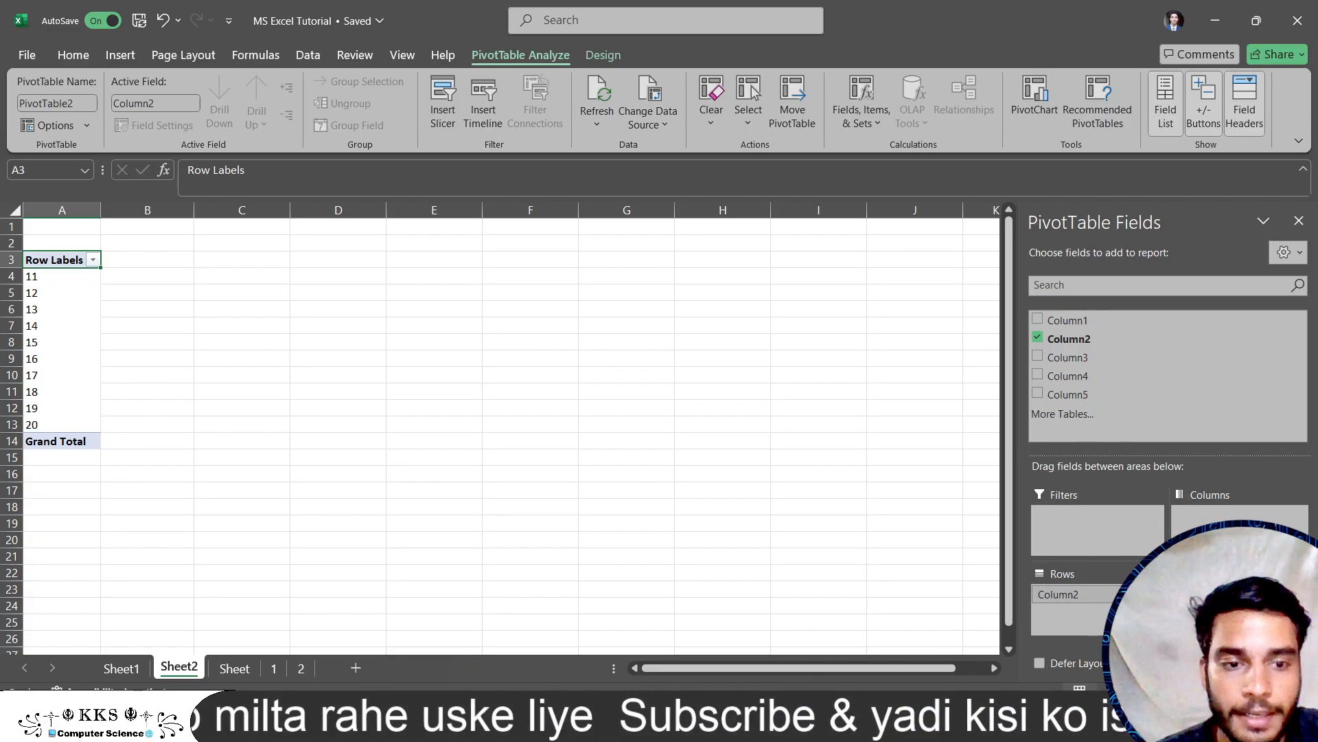
left_click(1085, 594)
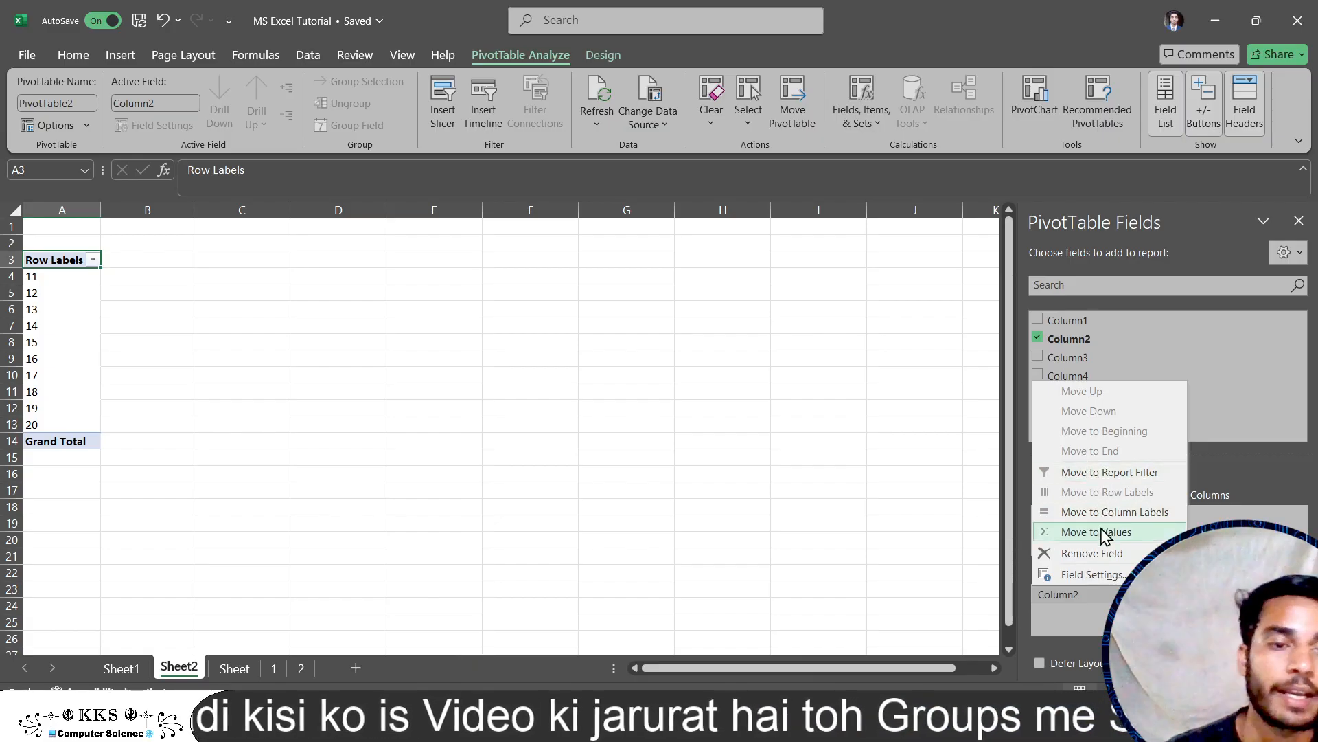
left_click(1093, 553)
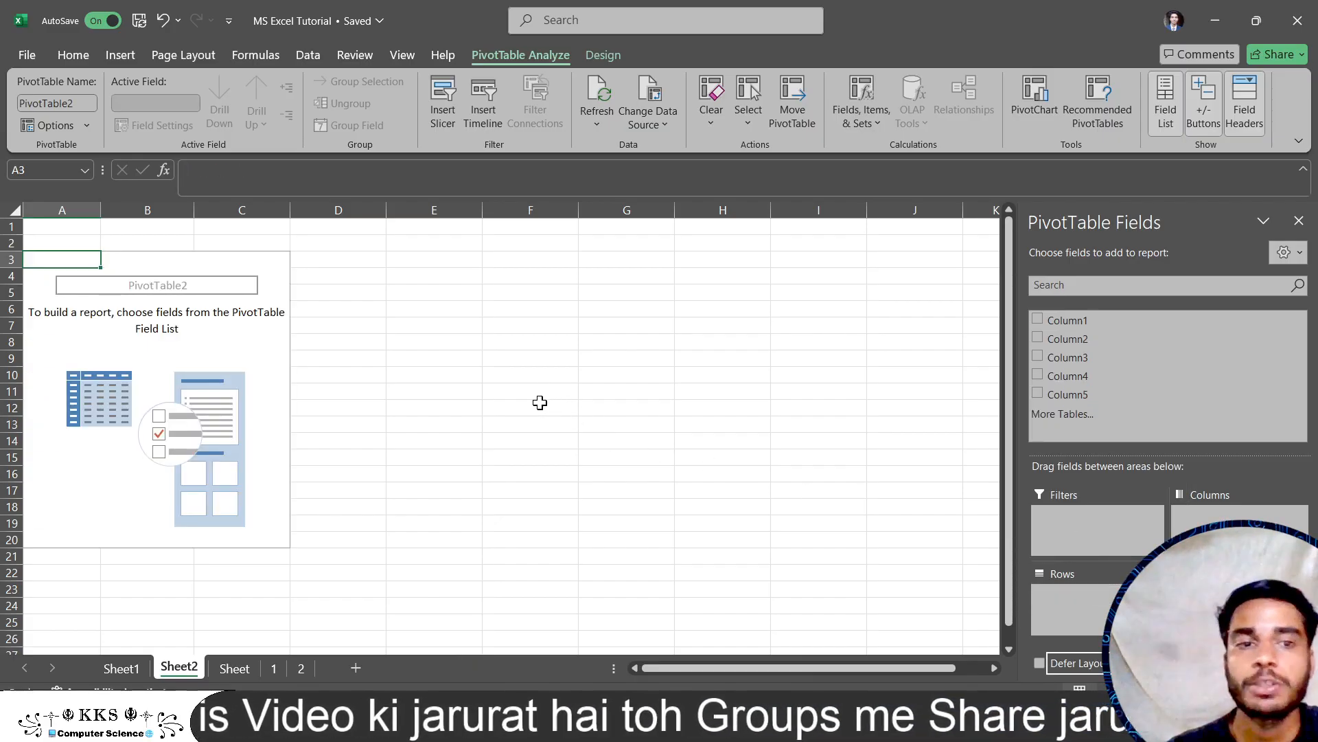
Select cell H11 outside the PivotTable, reselect the report, and toggle its field list off and back on
left_click(693, 393)
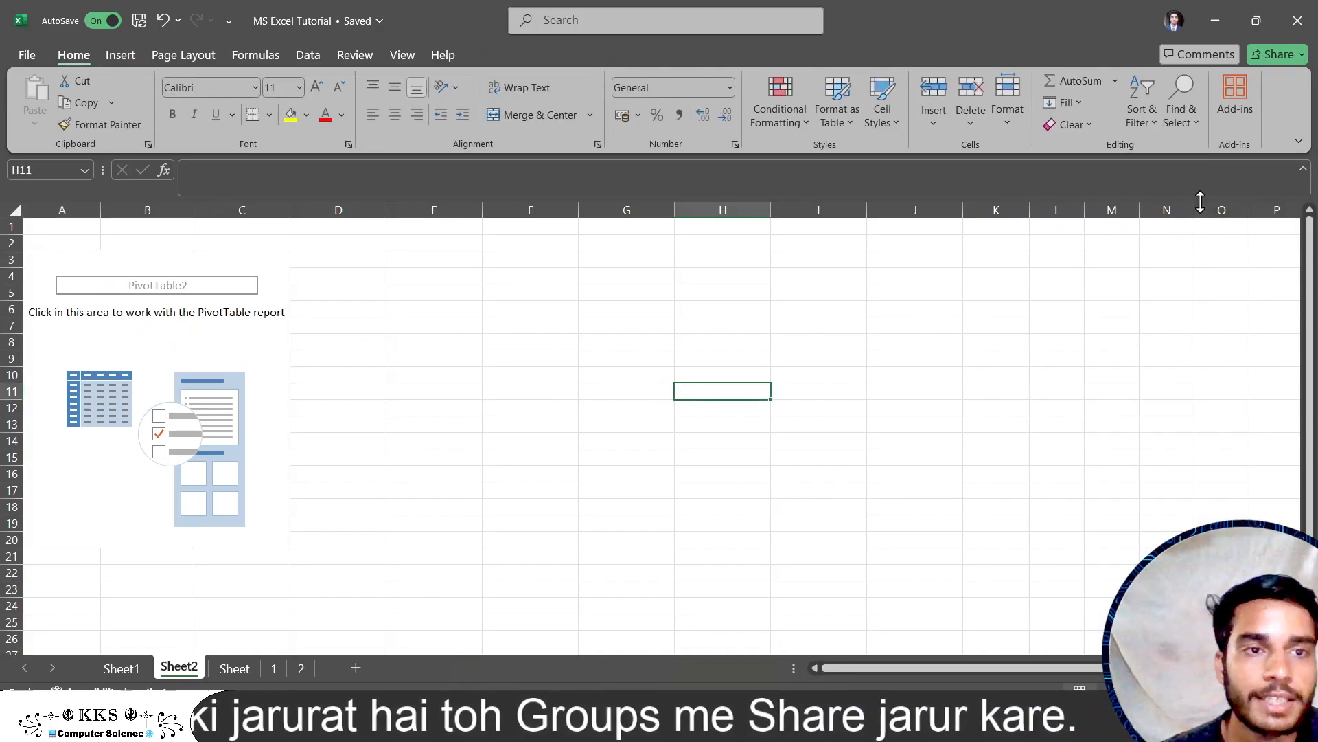
left_click(77, 353)
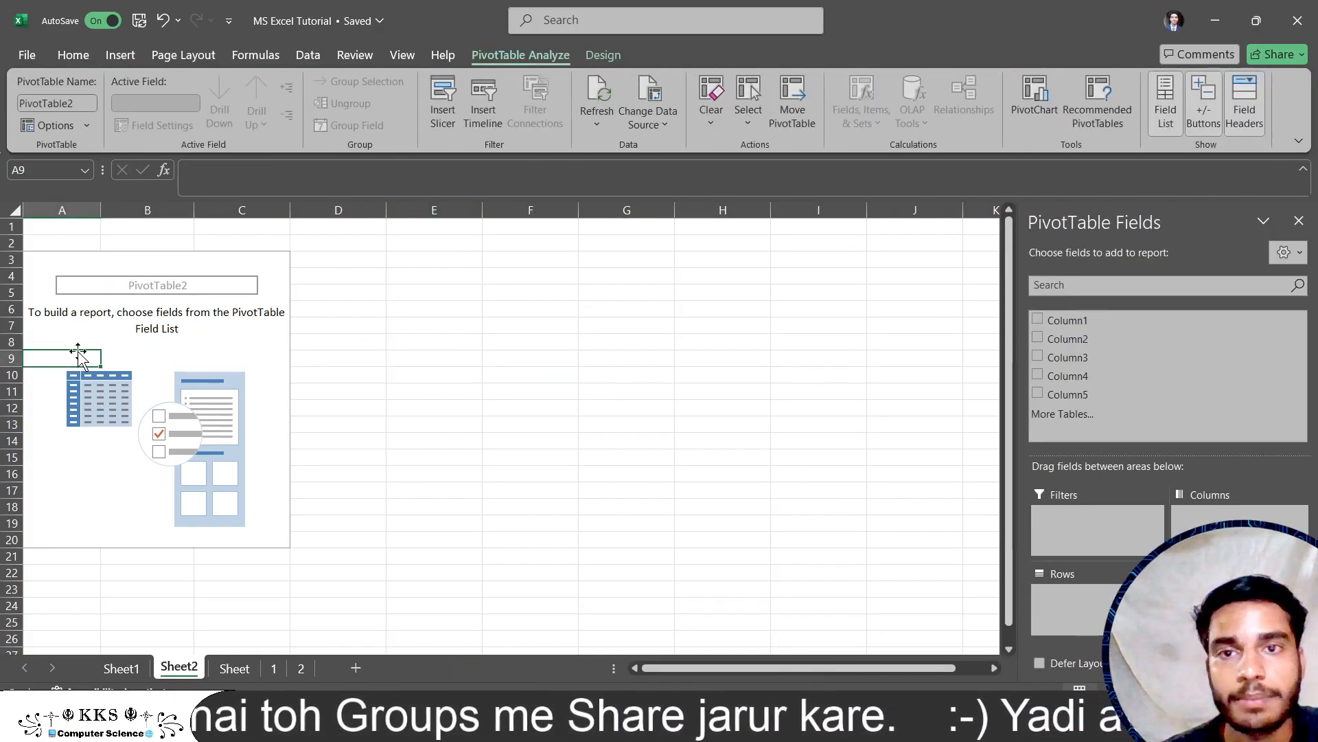
left_click(1165, 90)
left_click(1166, 91)
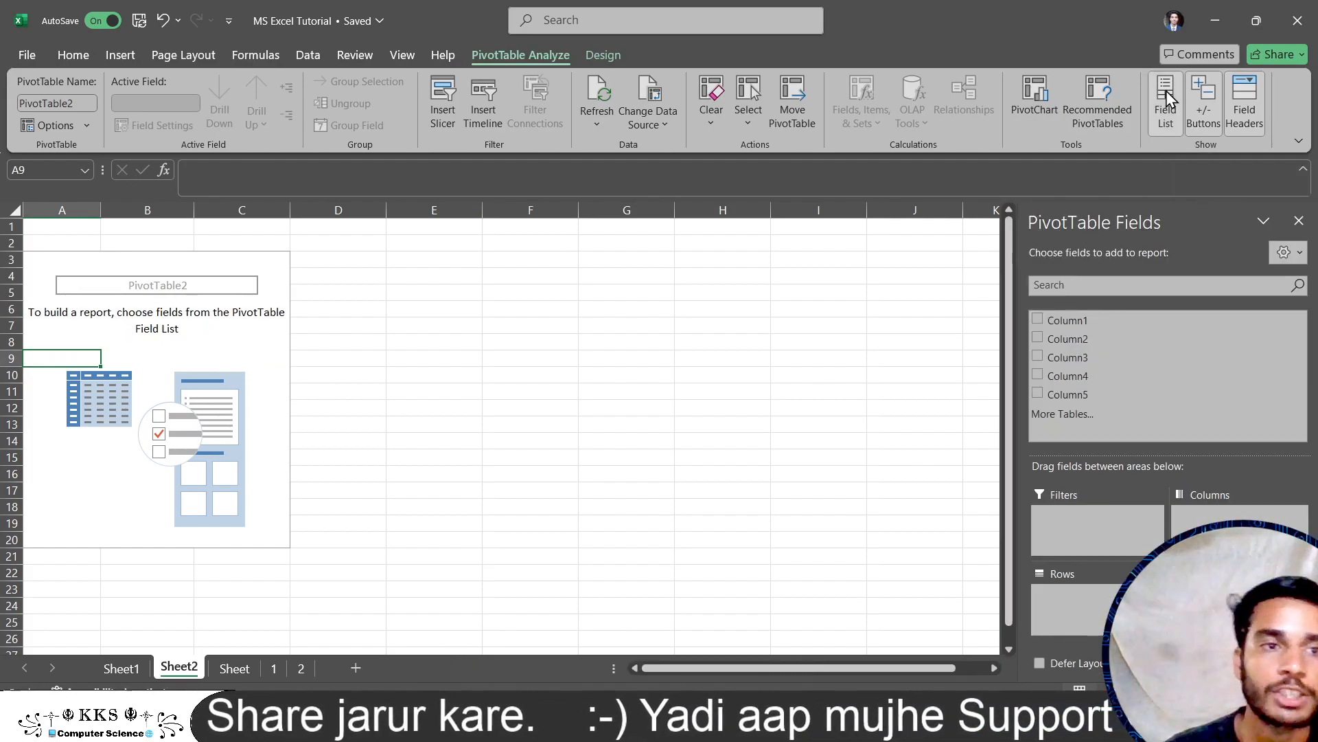
left_click(1232, 107)
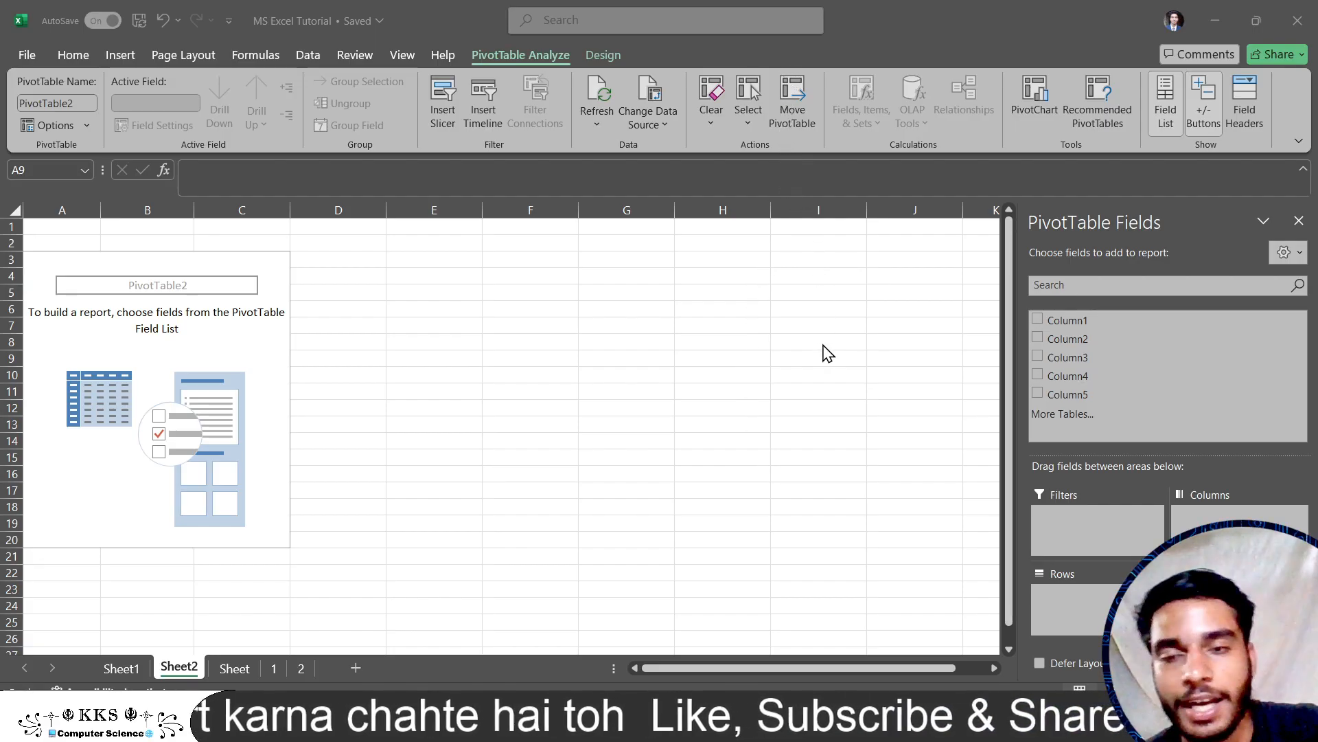
left_click(782, 55)
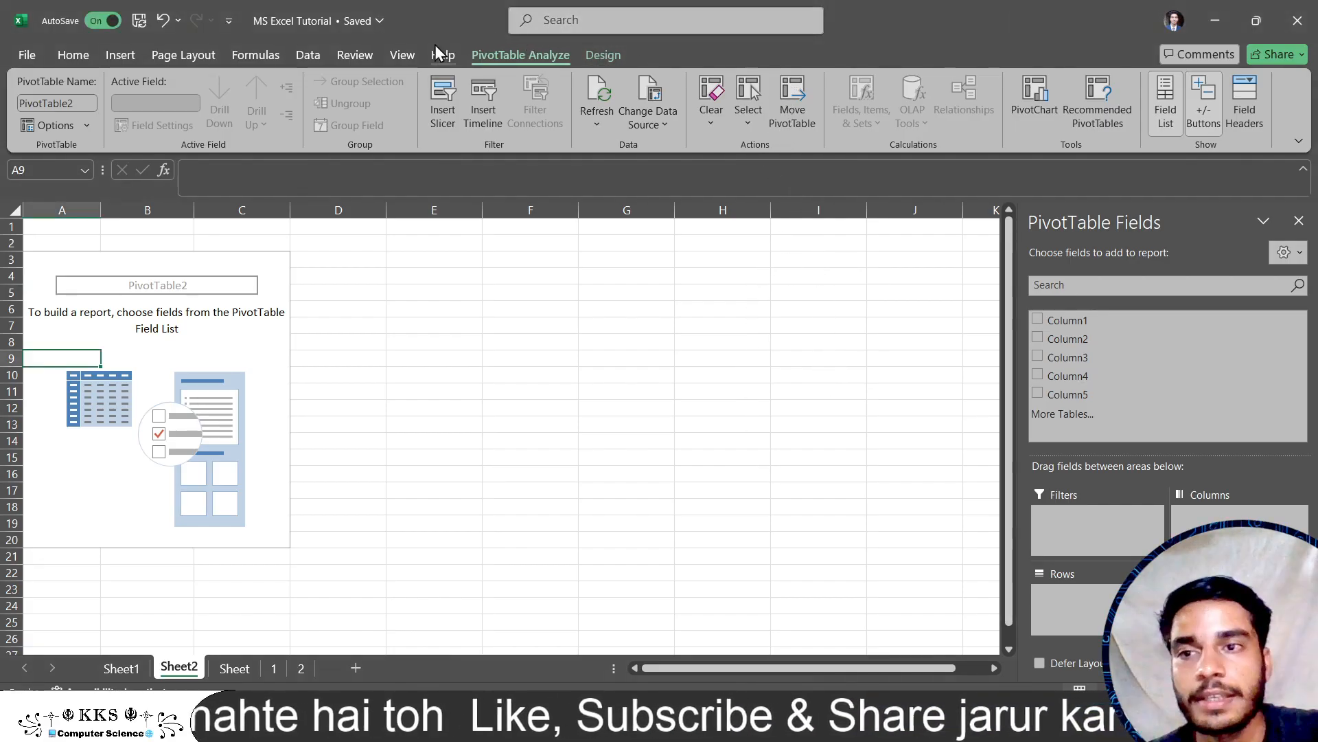
left_click(118, 55)
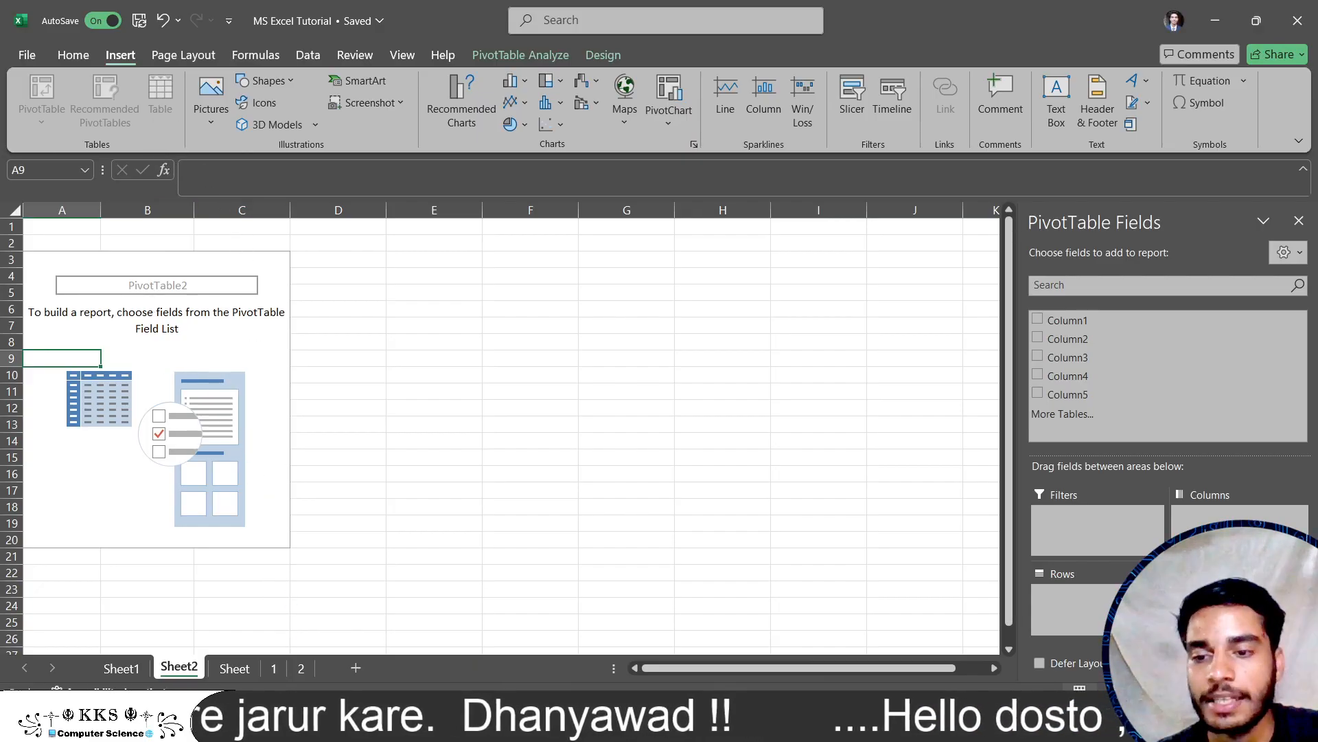
left_click(270, 721)
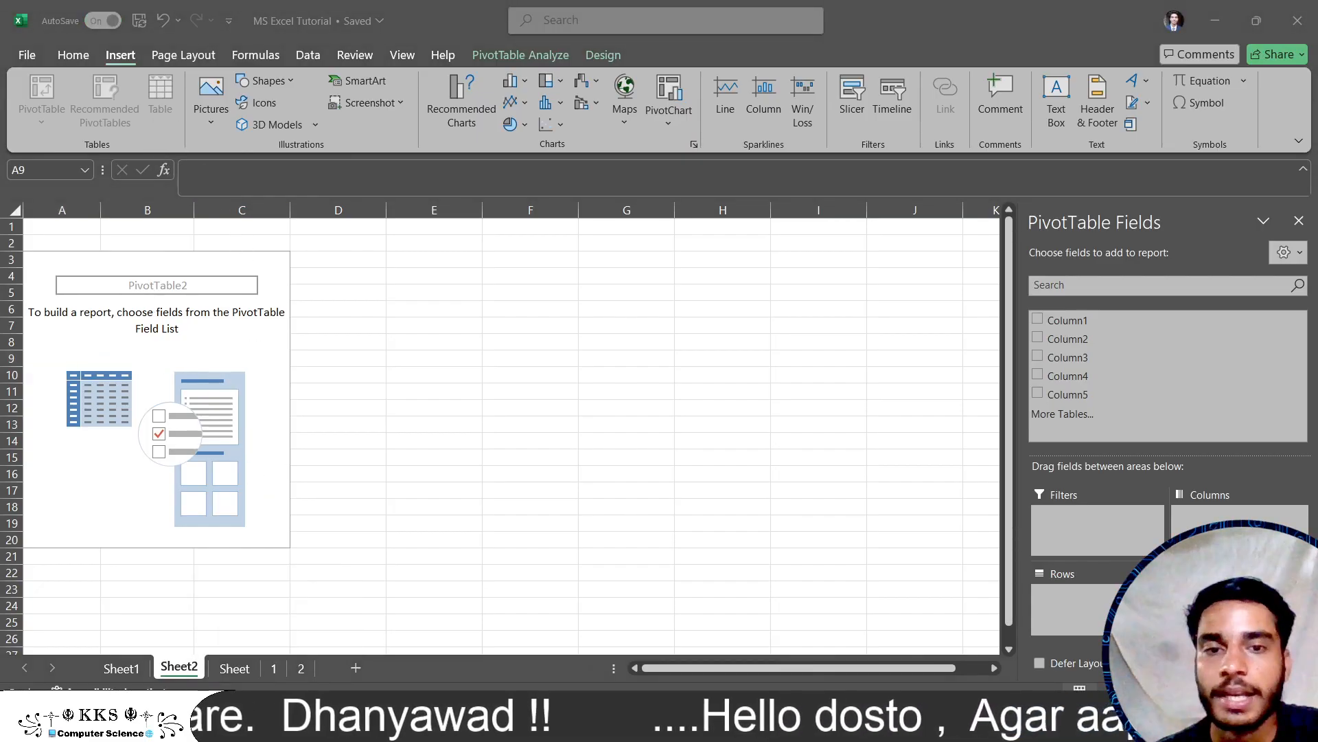